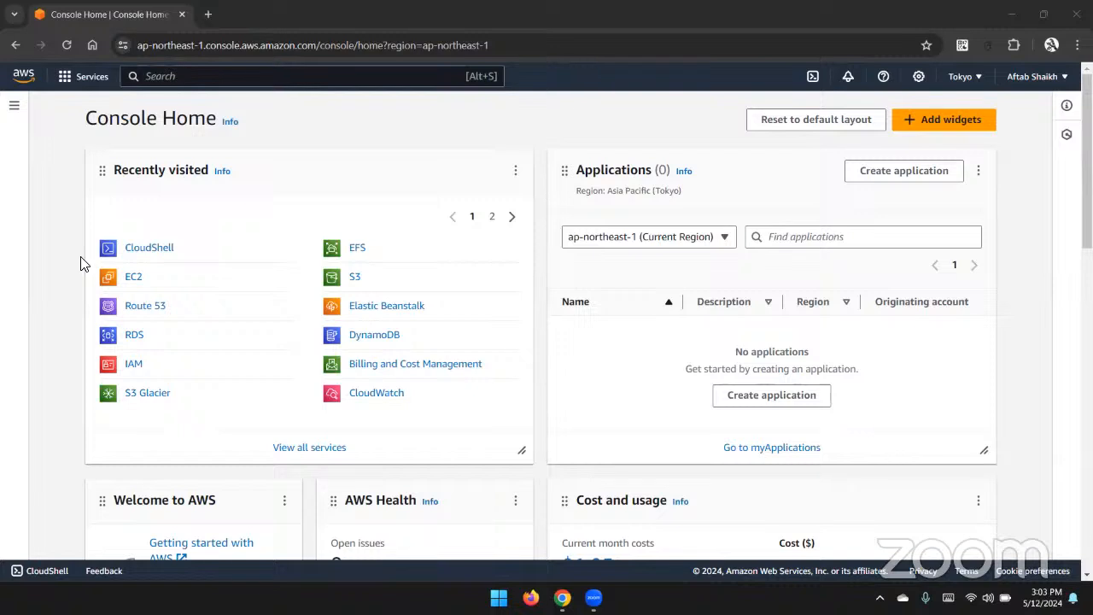
# - Start launching a new EC2 instance and name it win1
pyautogui.click(132, 278)
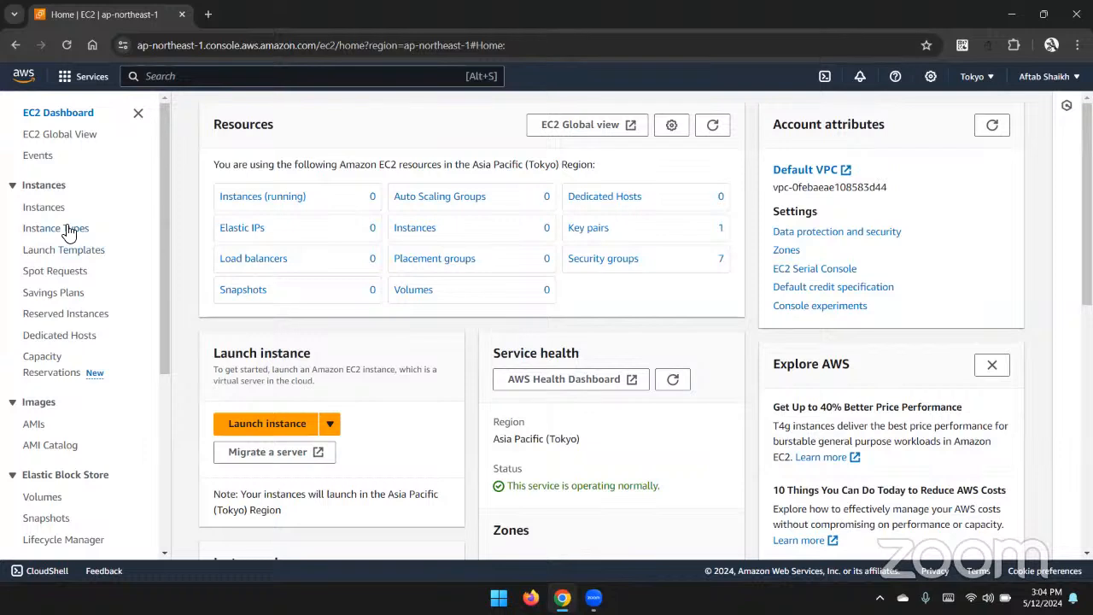
pyautogui.click(48, 209)
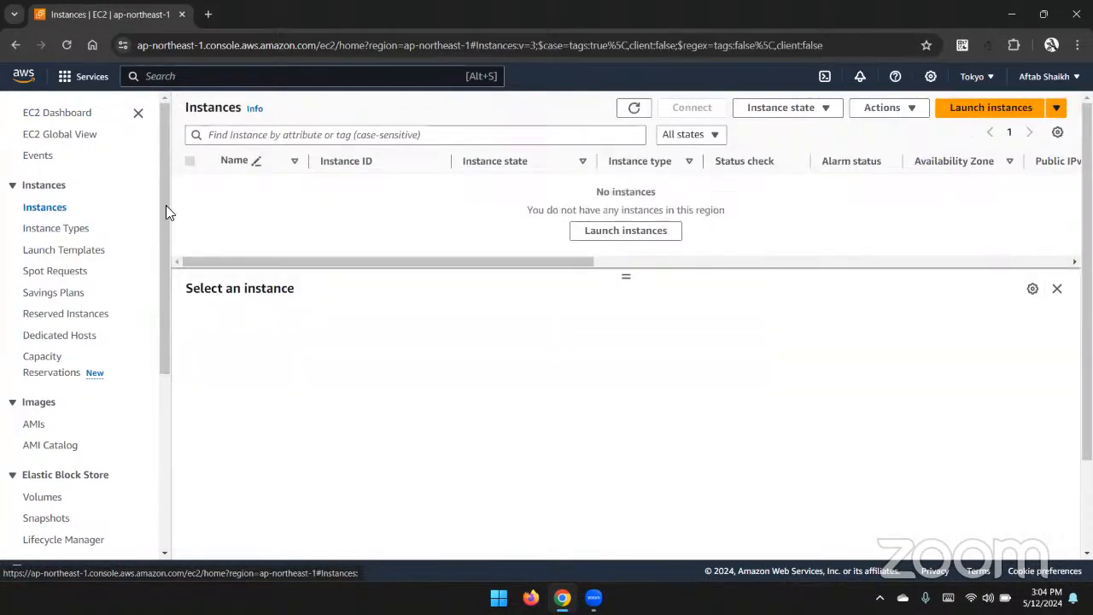
pyautogui.click(589, 235)
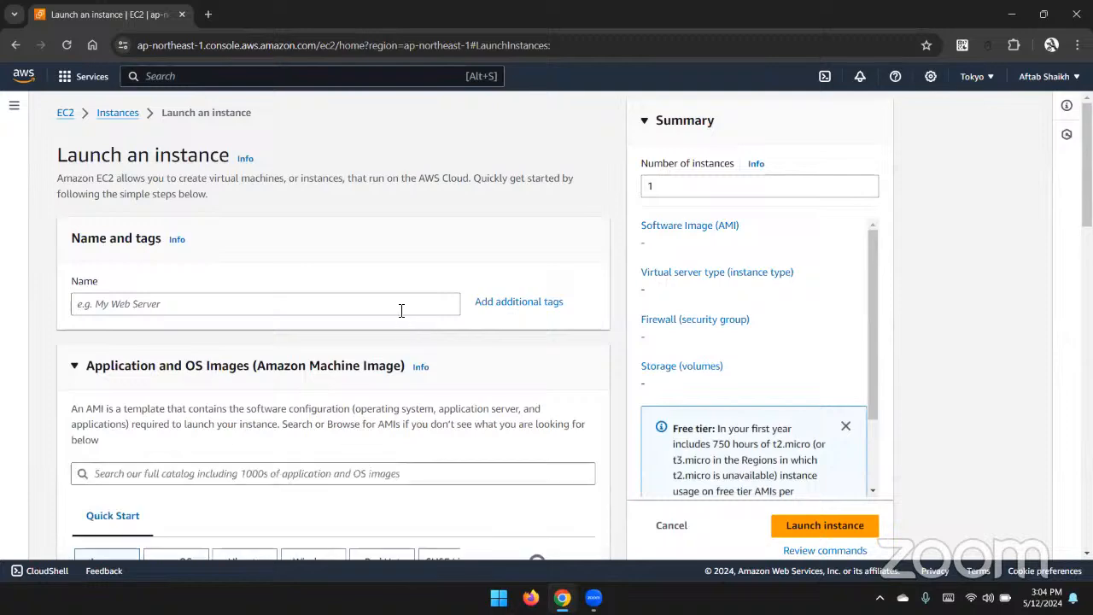
pyautogui.click(401, 310)
pyautogui.write('win1')
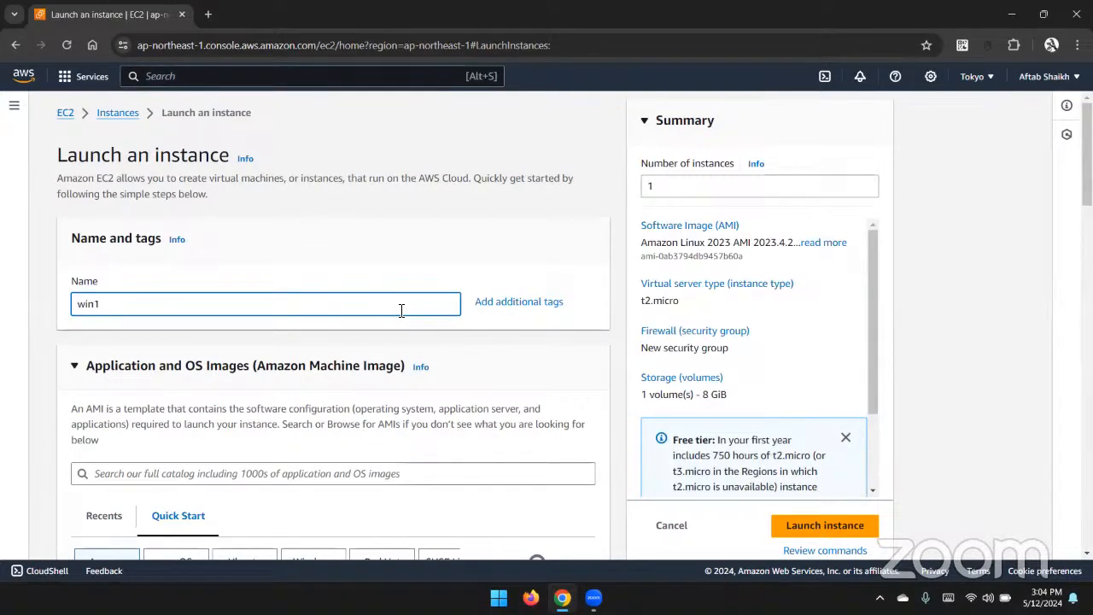
# - Choose the Windows quick-start image with Microsoft Windows Server 2022 Base and set the instance type to t2.medium
pyautogui.scroll(-3, 402, 310)
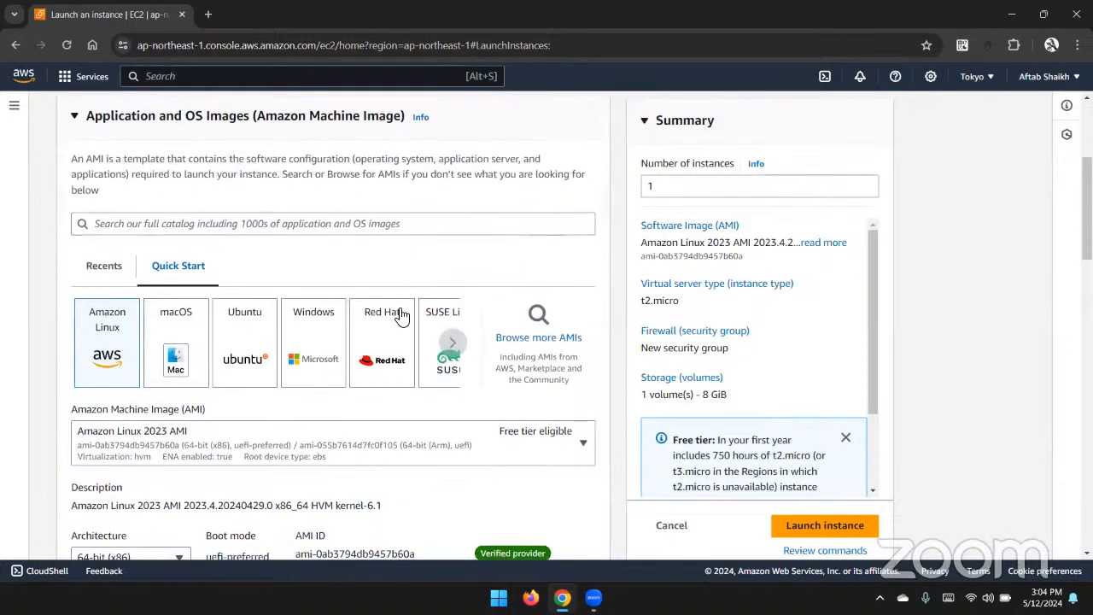
pyautogui.click(325, 331)
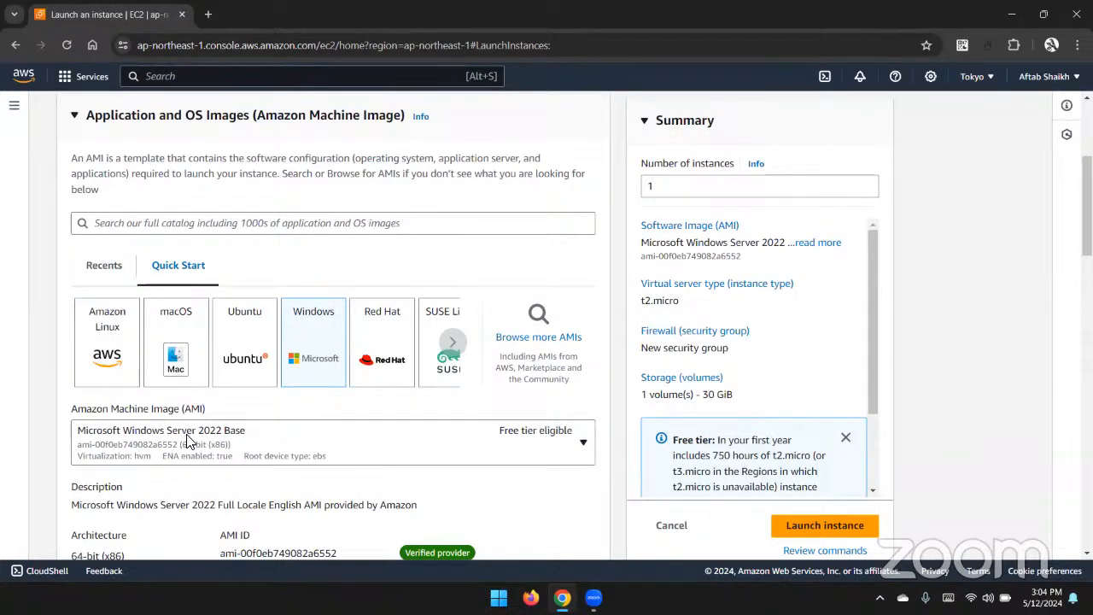
pyautogui.scroll(-4, 99, 504)
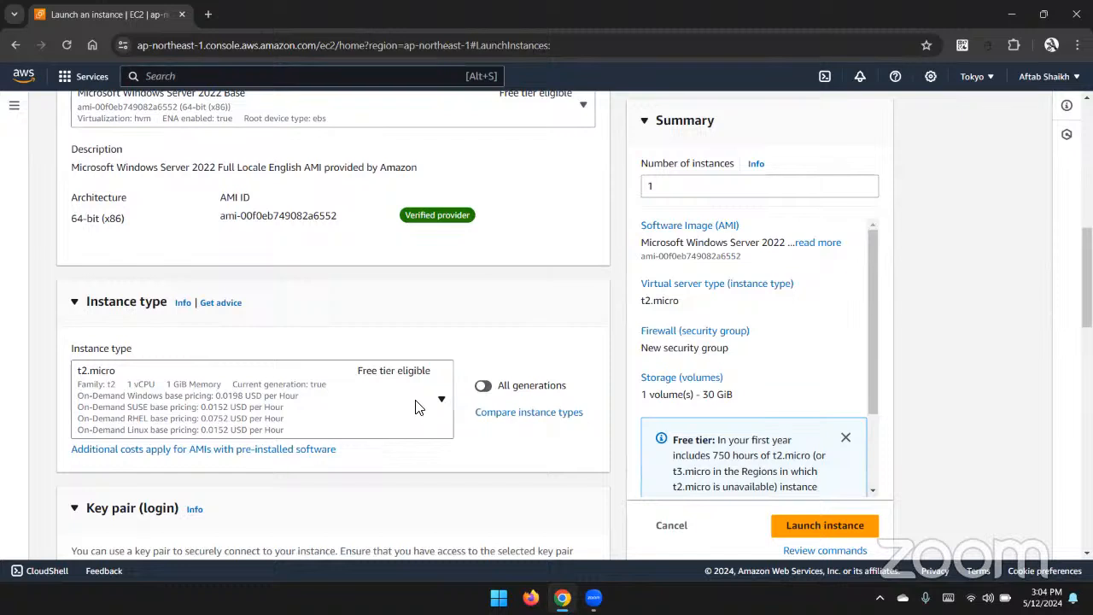
pyautogui.click(415, 406)
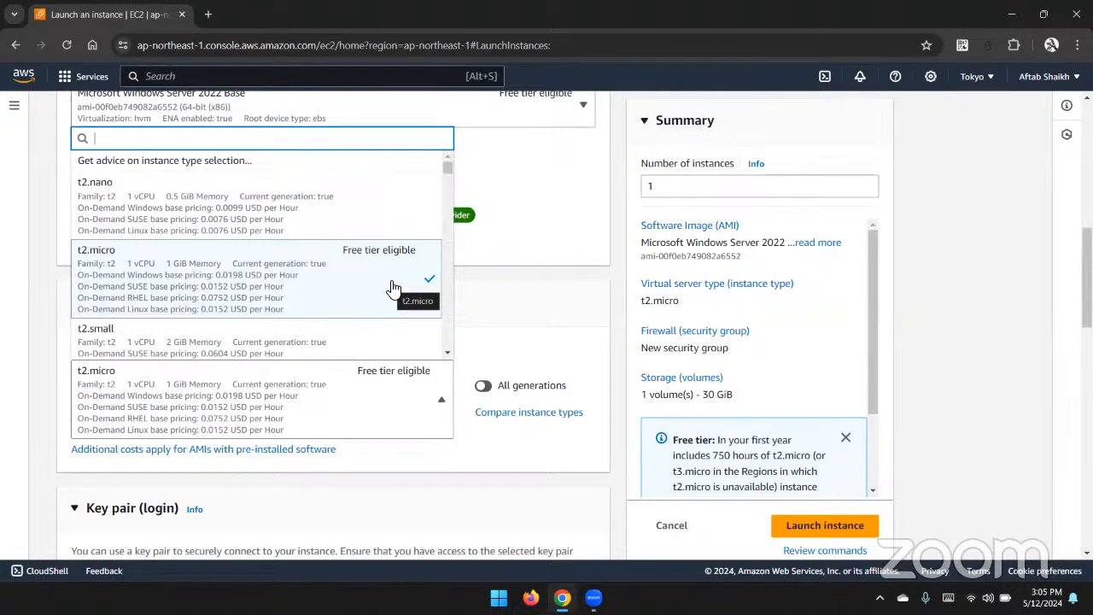
pyautogui.scroll(-3, 393, 288)
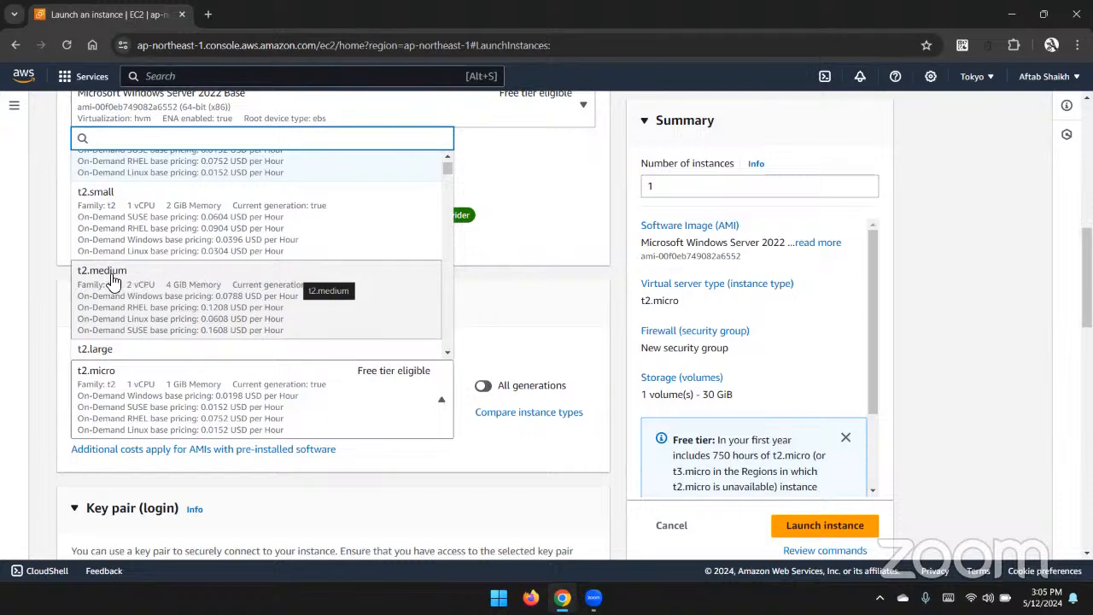
pyautogui.click(234, 303)
# - Review the available key pairs and check File Explorer's Downloads folder for the Pair1.pem key file
pyautogui.scroll(-4, 232, 299)
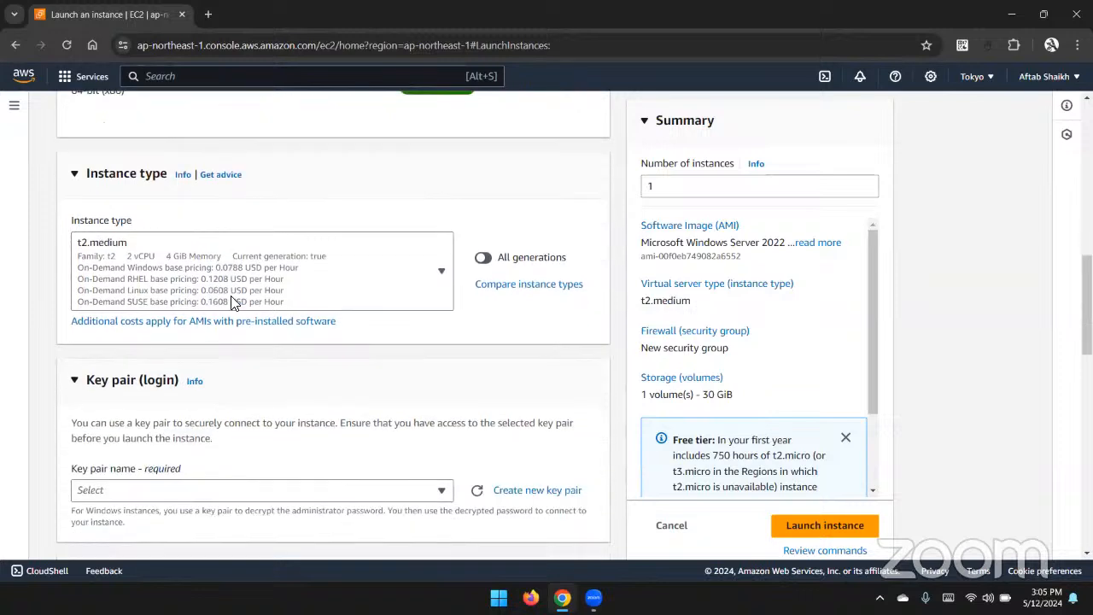
pyautogui.click(253, 298)
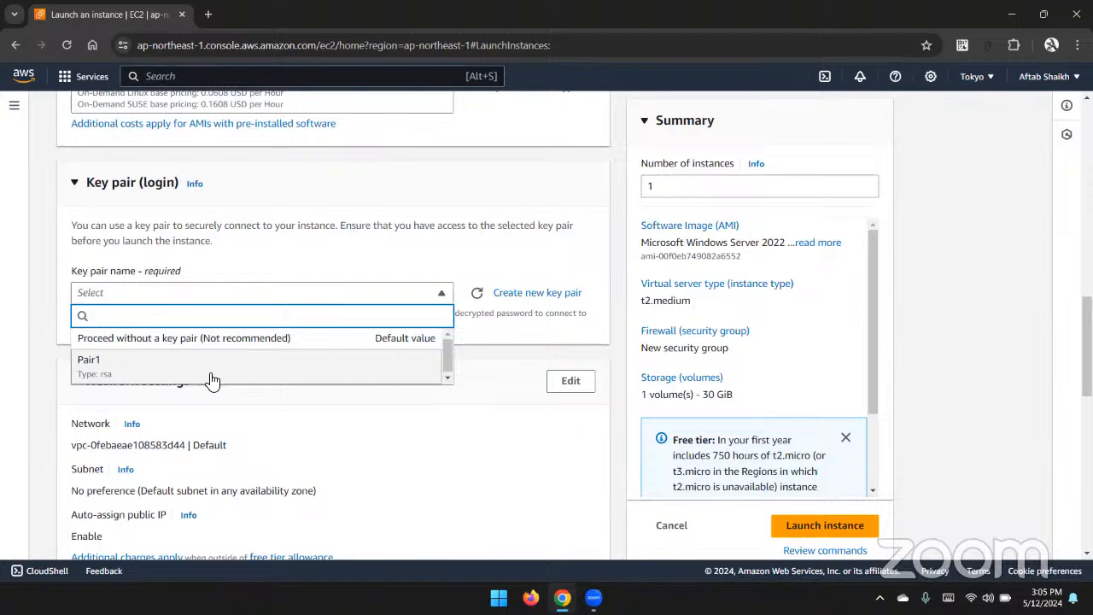
pyautogui.press('super+e')
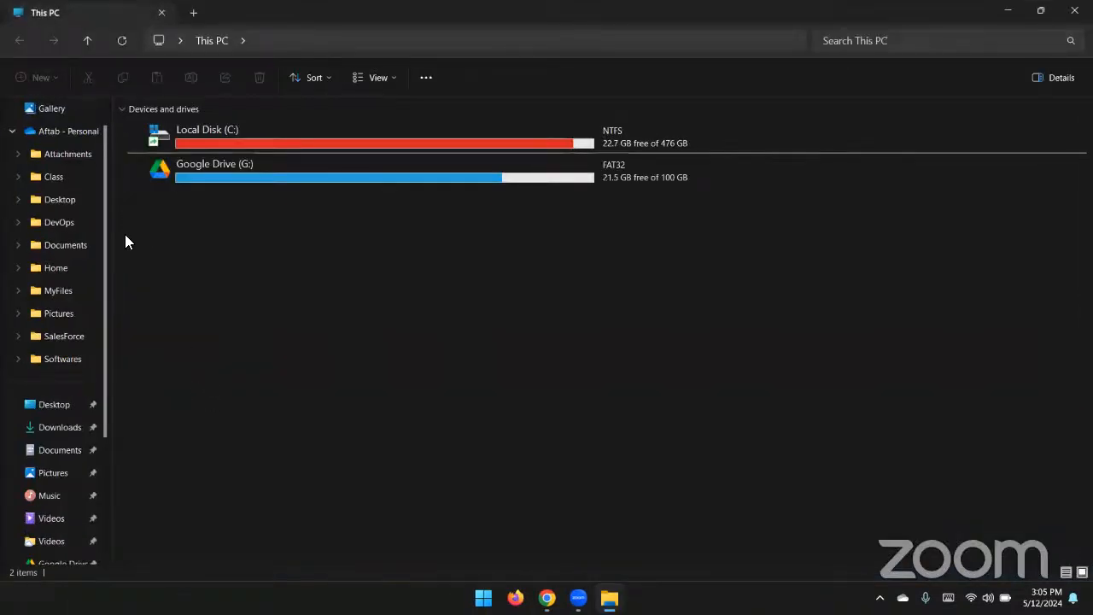
pyautogui.click(64, 429)
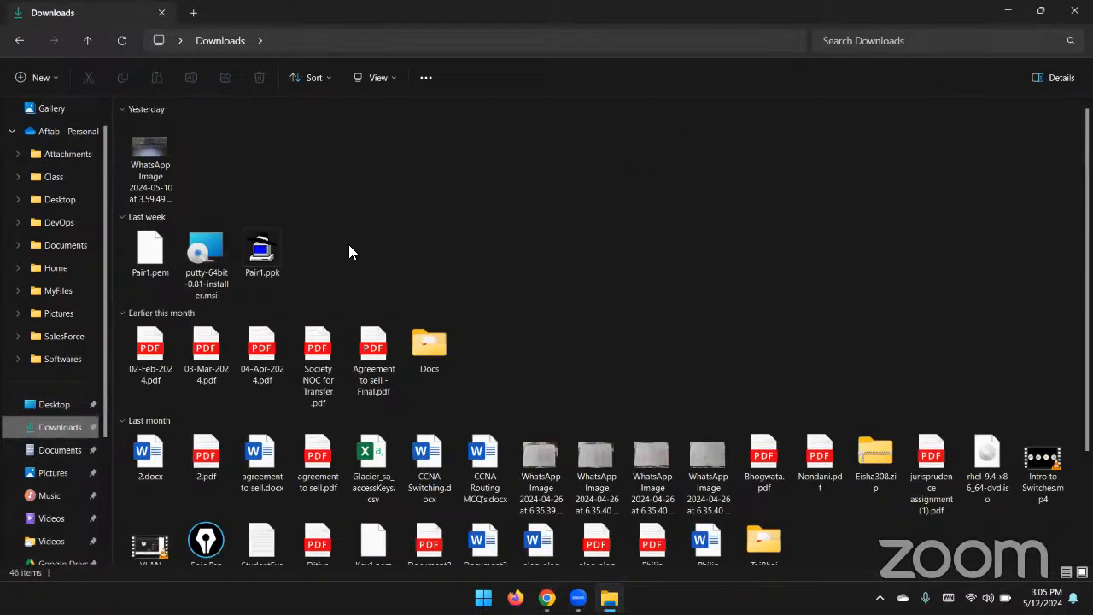
pyautogui.click(155, 272)
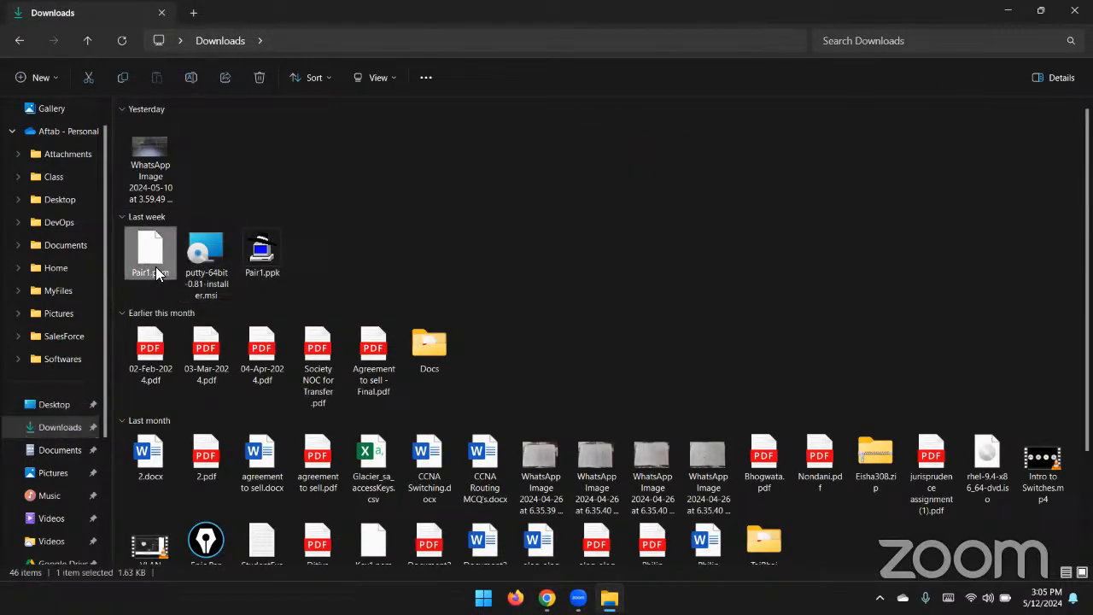
pyautogui.click(1074, 11)
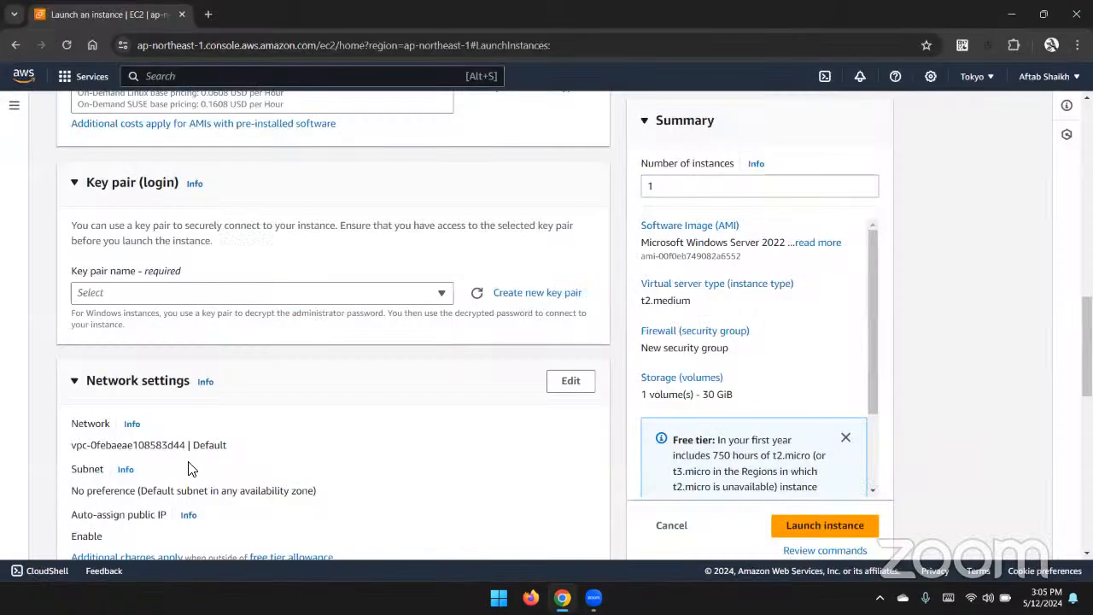
# - Assign the Pair1 key pair to the instance and launch it with the default network settings
pyautogui.click(164, 299)
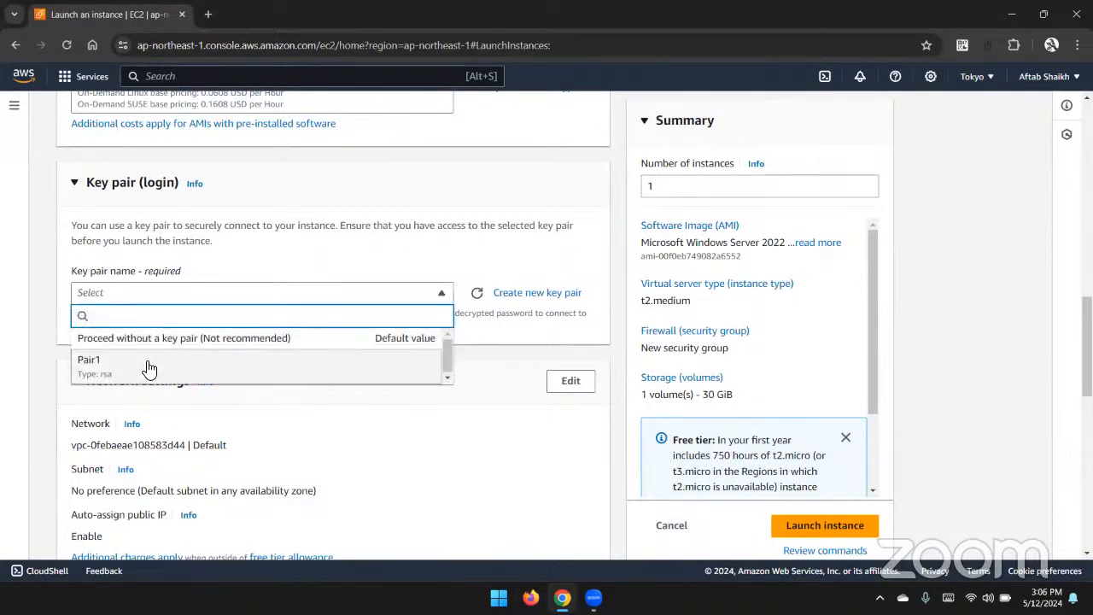
pyautogui.click(145, 365)
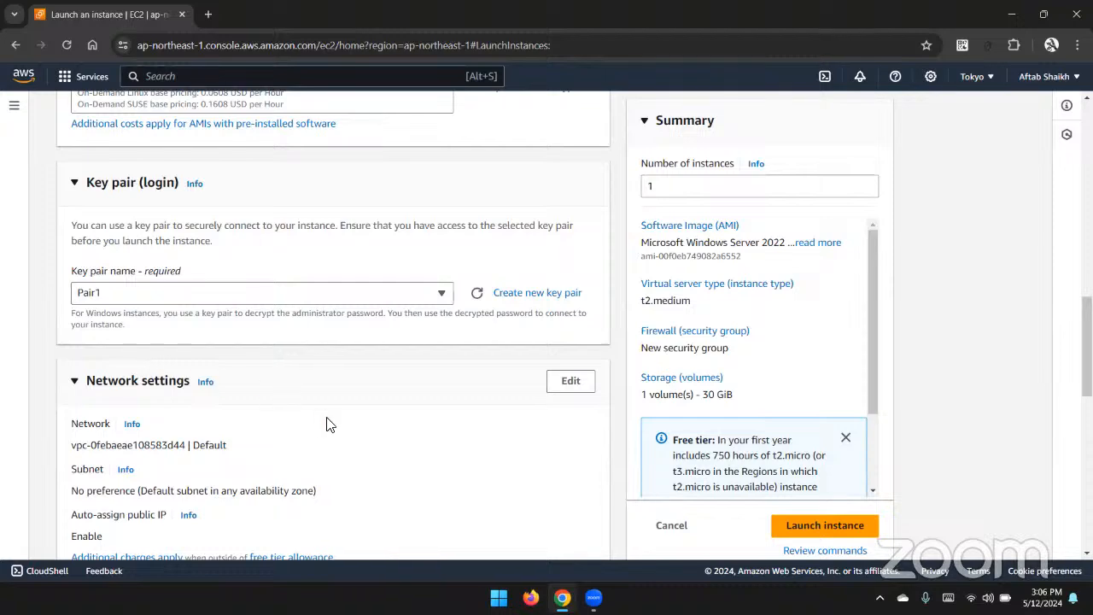
pyautogui.scroll(-2, 329, 424)
pyautogui.scroll(-2, 328, 425)
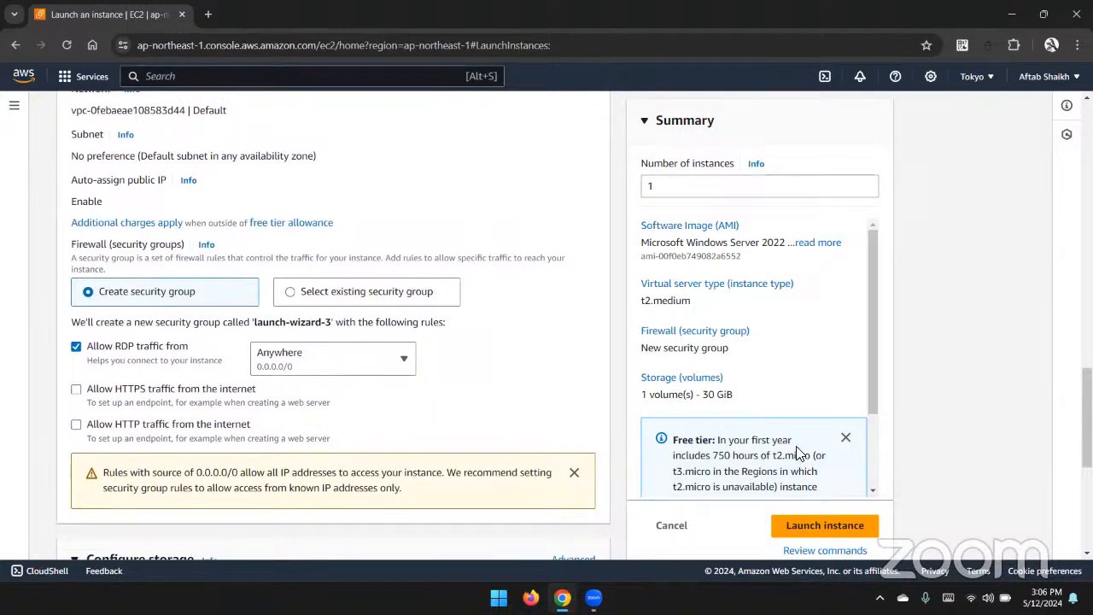
pyautogui.click(823, 526)
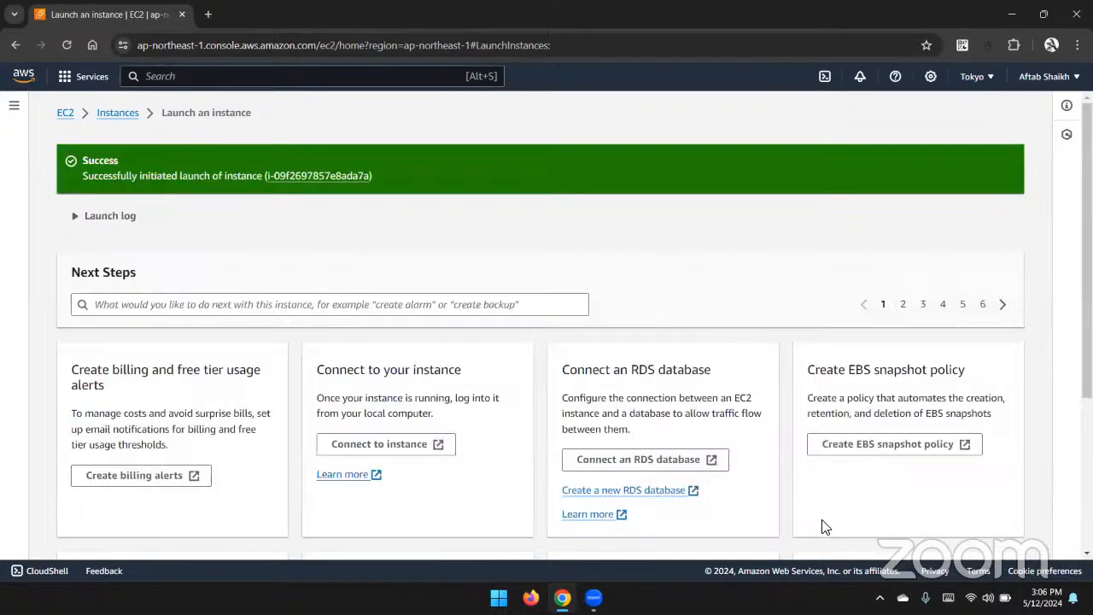
# - Open the list of all instances and select win1 to show its details
pyautogui.scroll(-3, 824, 526)
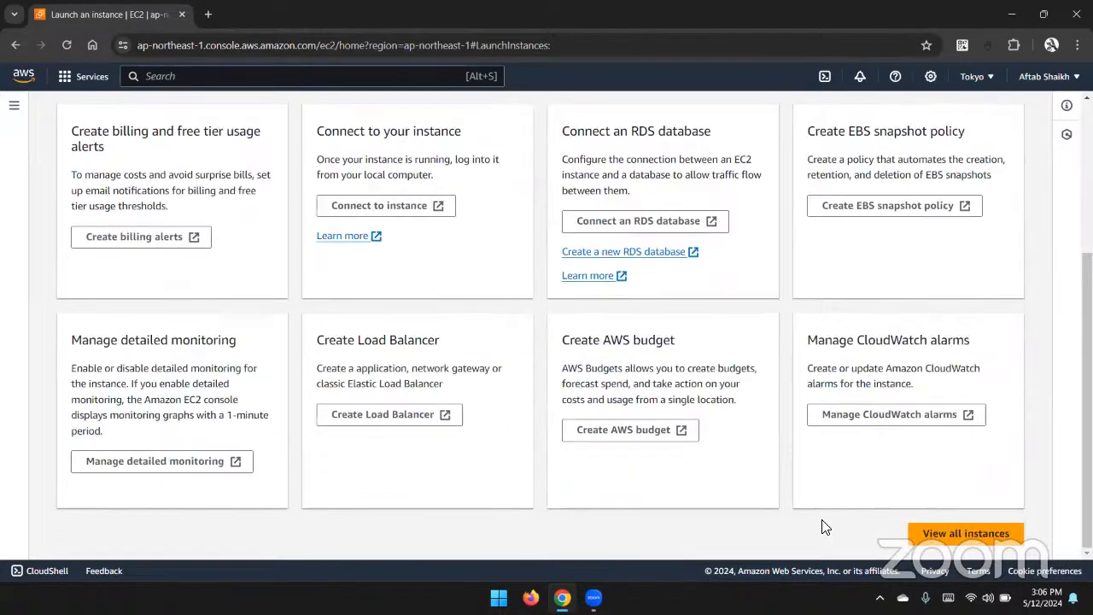
pyautogui.click(932, 543)
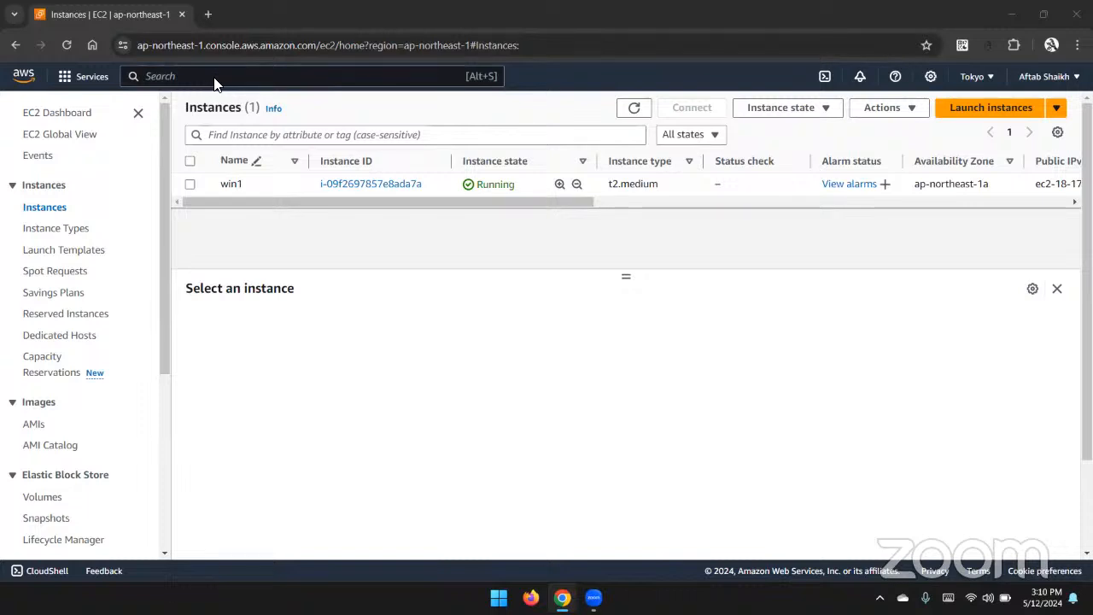
pyautogui.click(608, 305)
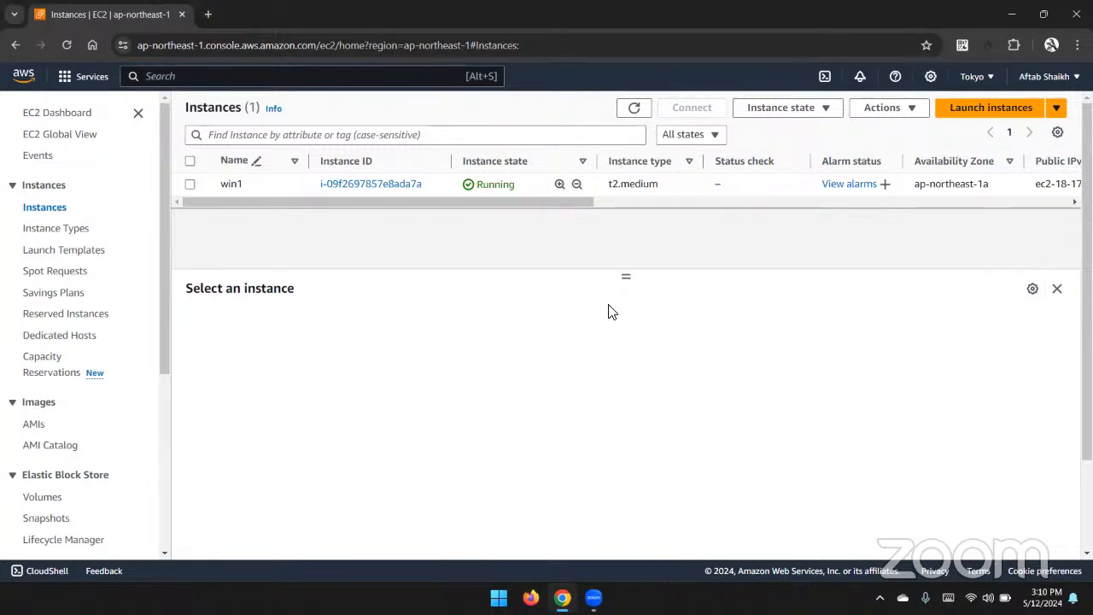
pyautogui.click(536, 183)
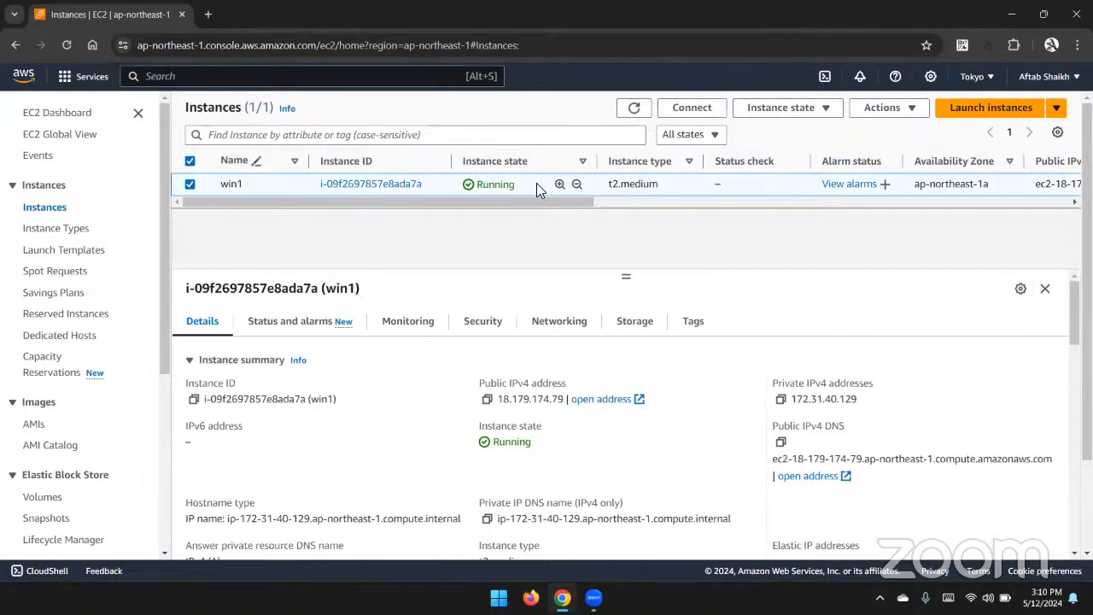
# - Copy win1's public IPv4 address and start a connection to 18.179.174.79 in Remote Desktop Connection
pyautogui.click(486, 400)
pyautogui.press('super')
pyautogui.write('rem')
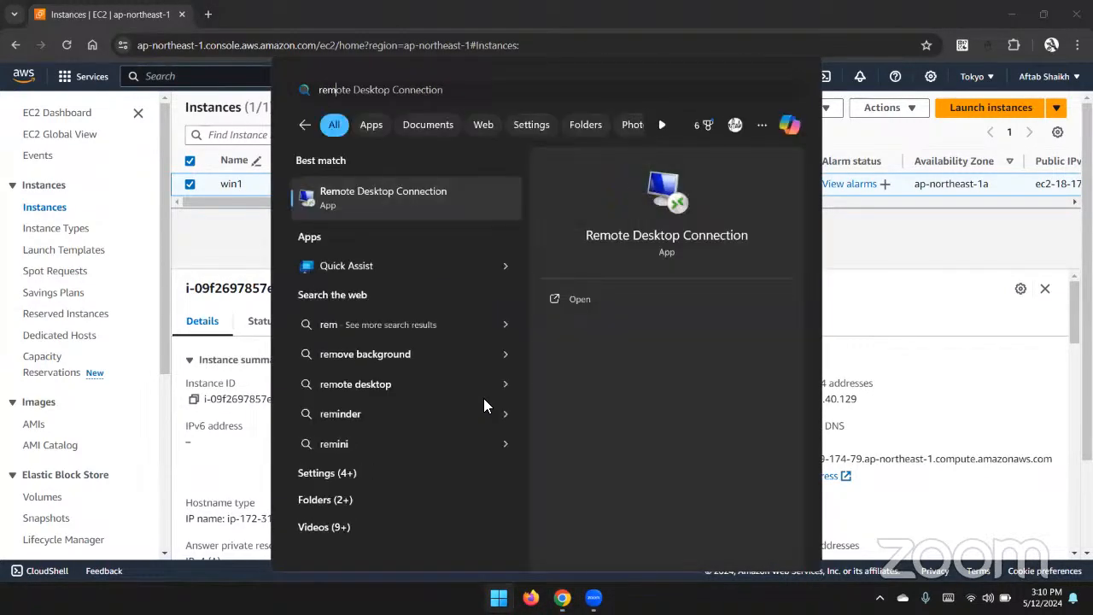
pyautogui.click(396, 192)
pyautogui.hotkey('ctrl', 'v')
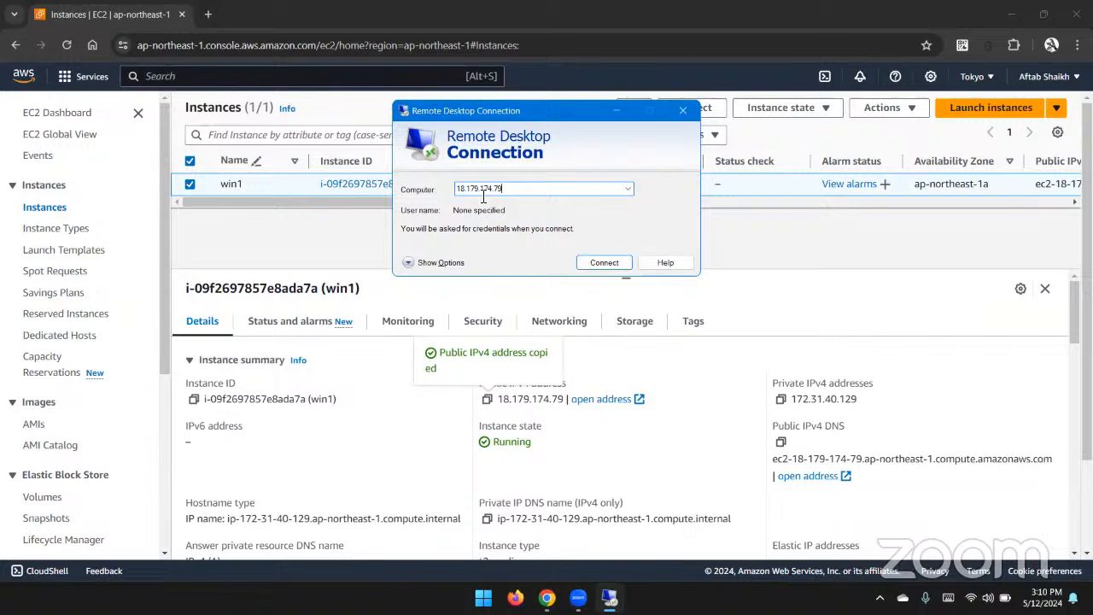
pyautogui.click(608, 262)
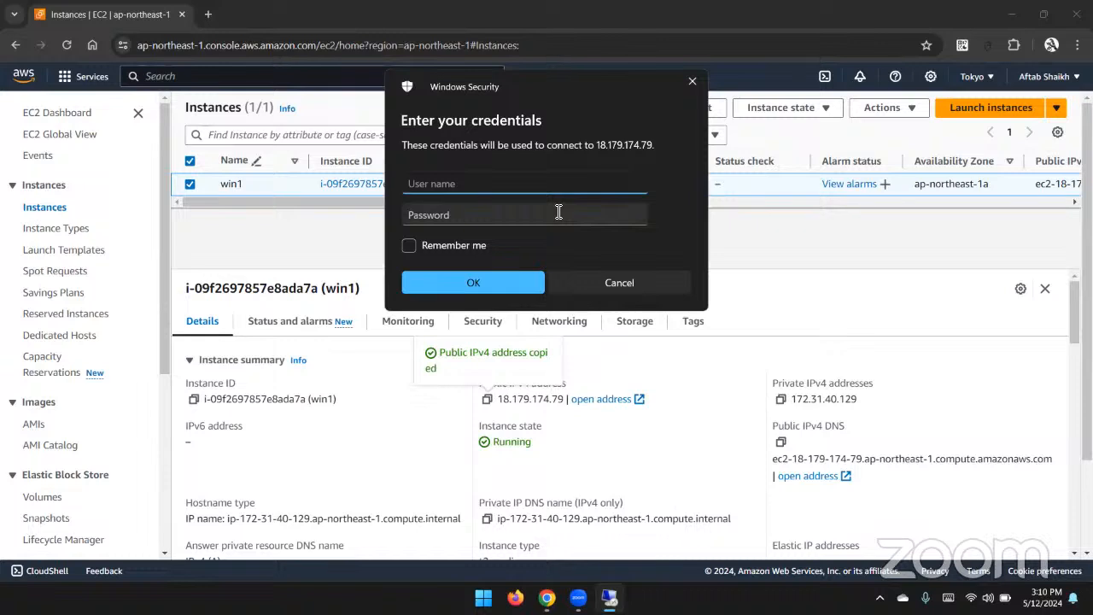
# - Back in the browser, copy the Administrator username from win1's RDP client connection details and paste it into the Remote Desktop credentials prompt
pyautogui.click(744, 186)
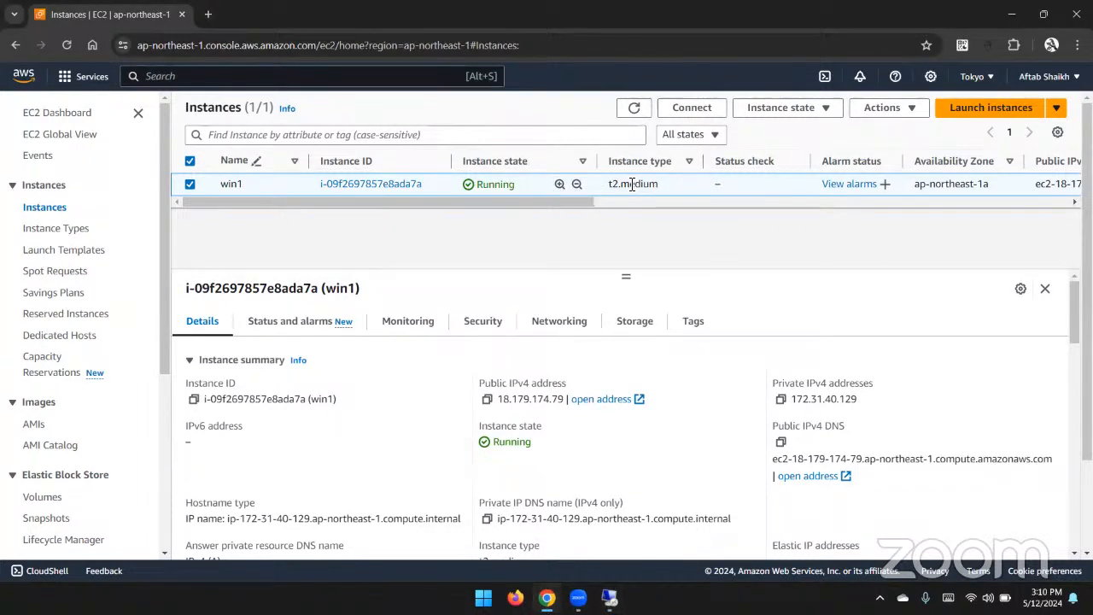
pyautogui.click(694, 114)
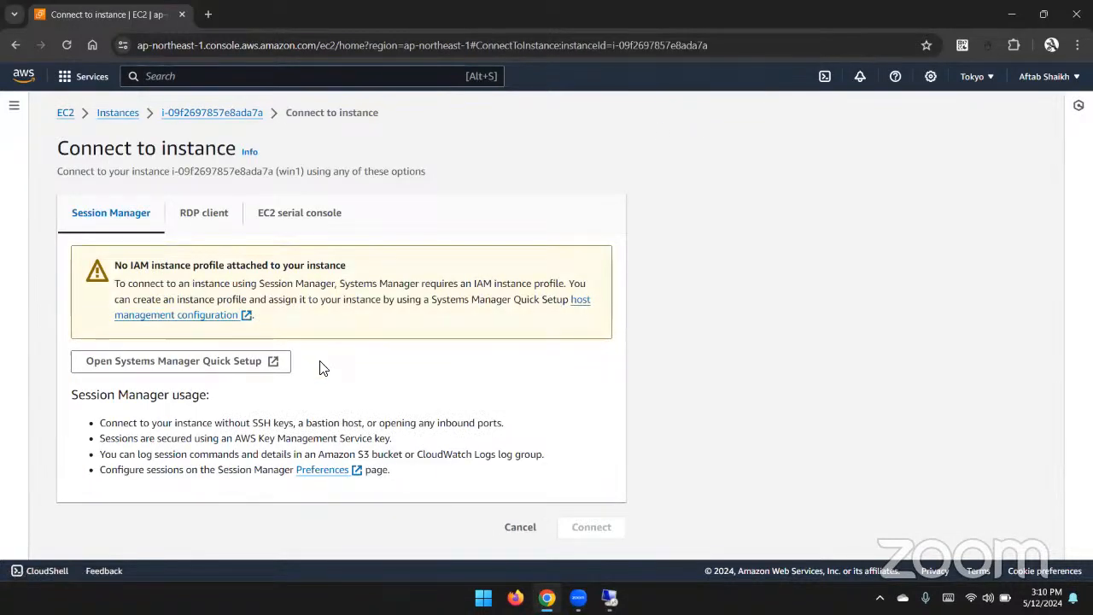
pyautogui.click(204, 223)
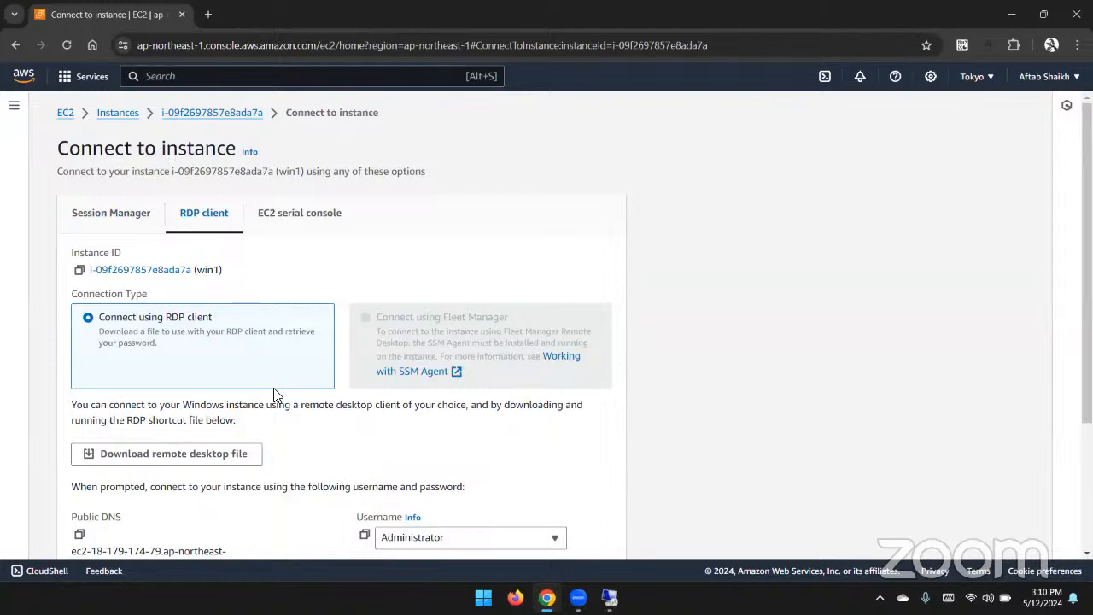
pyautogui.scroll(-2, 273, 387)
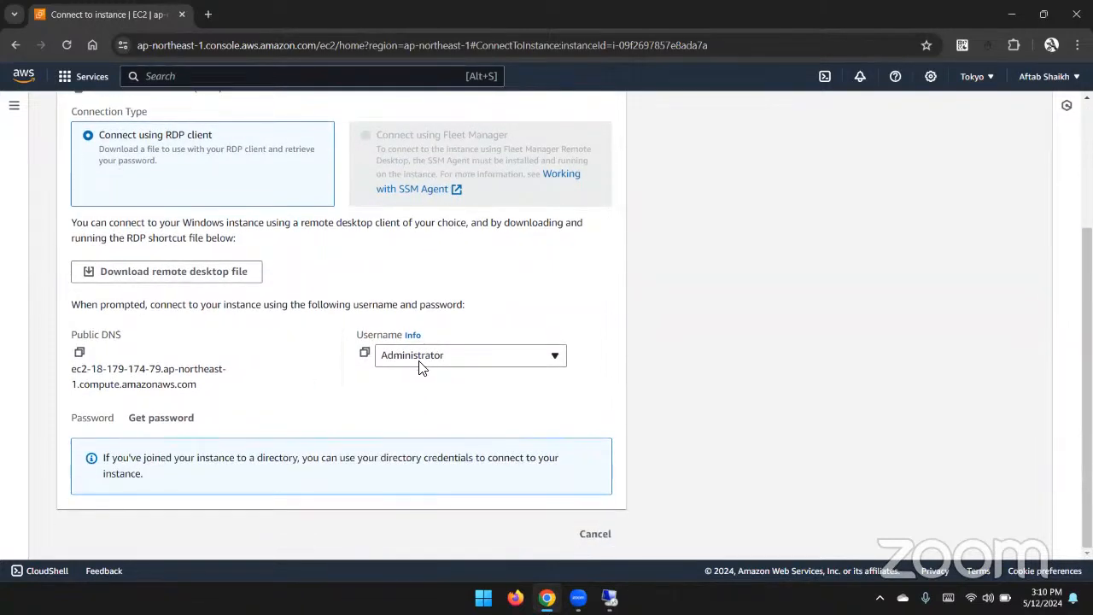
pyautogui.click(365, 354)
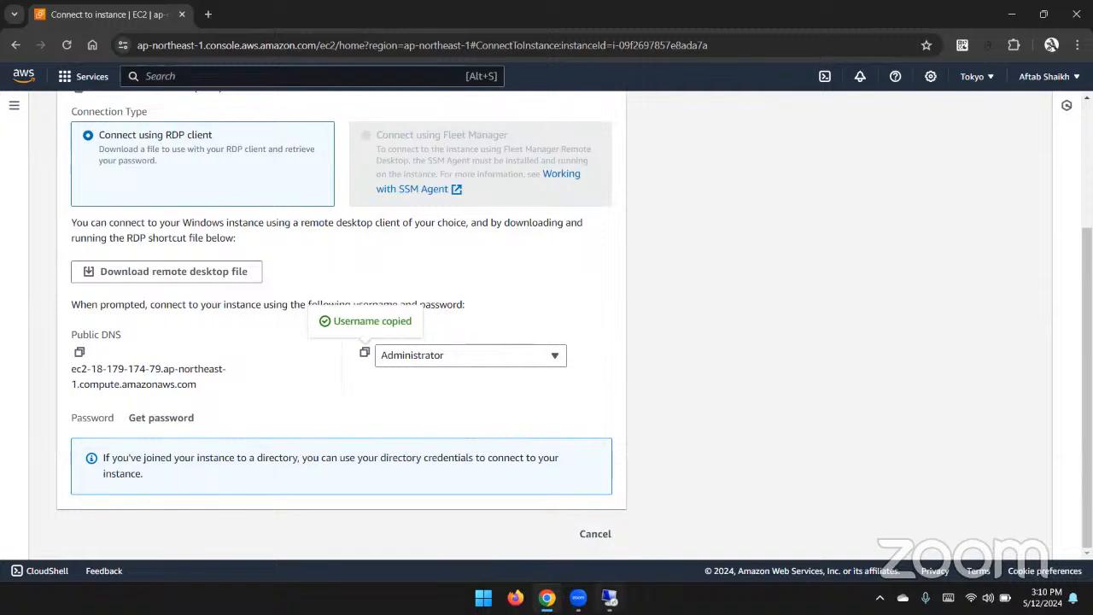
pyautogui.hotkey('ctrl', 'v')
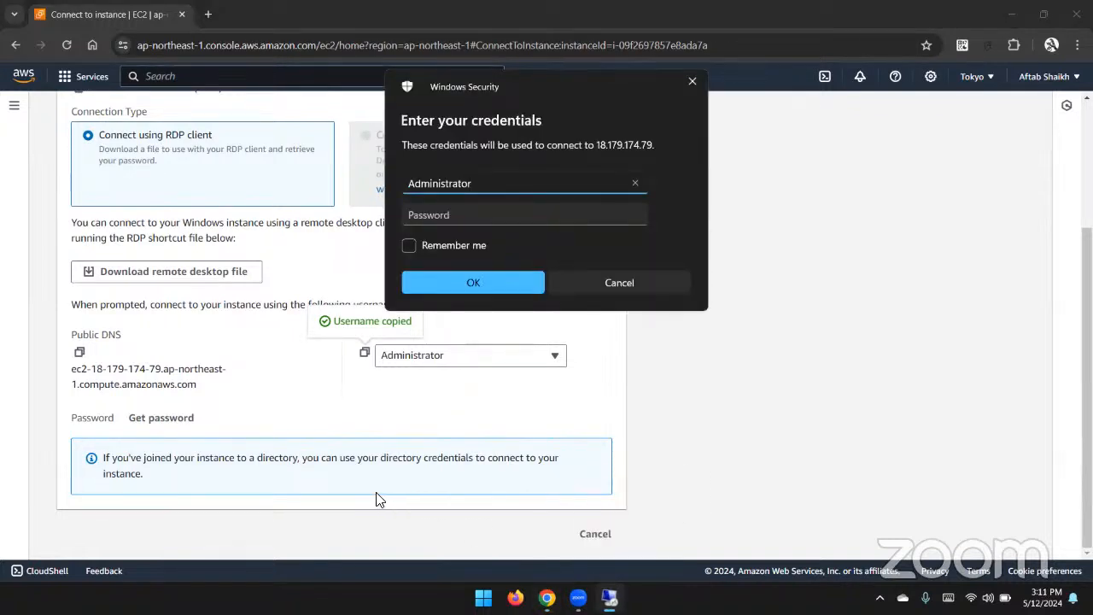
# - Request the Windows password for win1 and upload the Pair1.pem private key file from Downloads
pyautogui.click(168, 419)
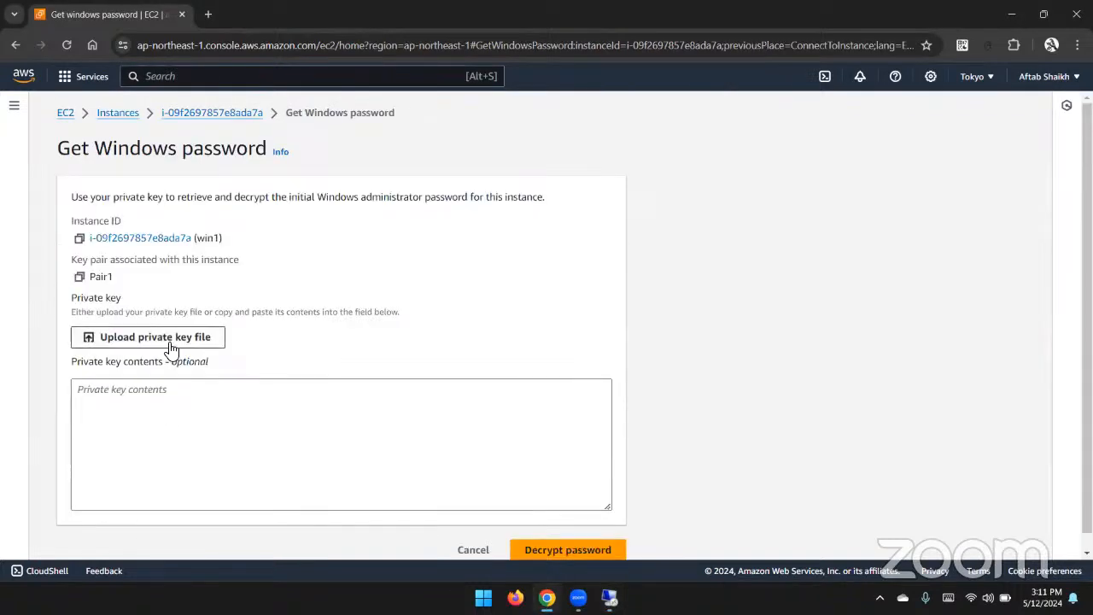
pyautogui.click(170, 341)
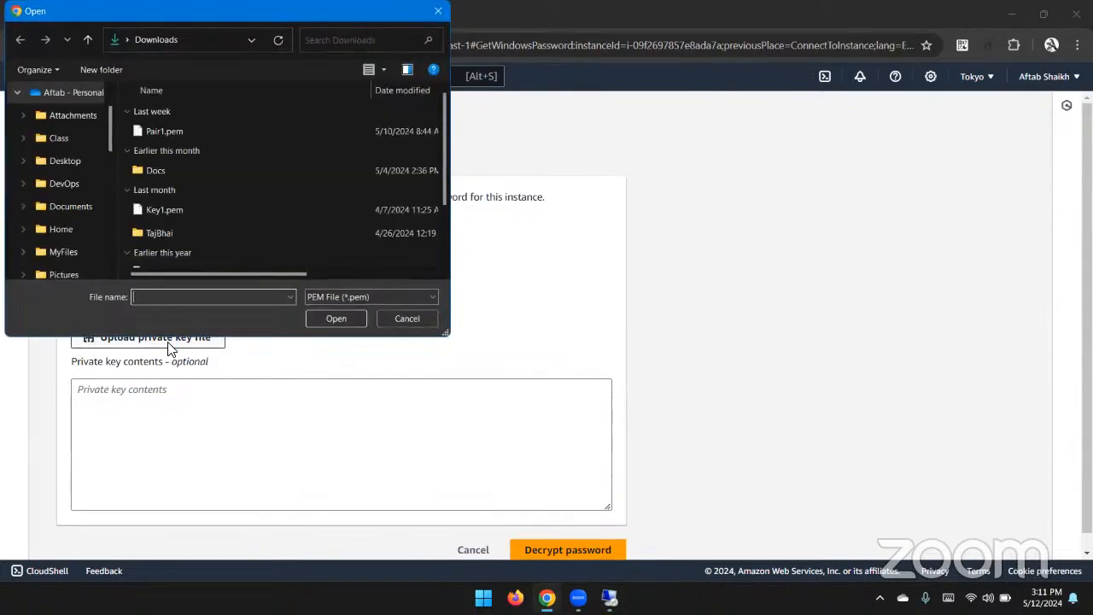
pyautogui.doubleClick(170, 132)
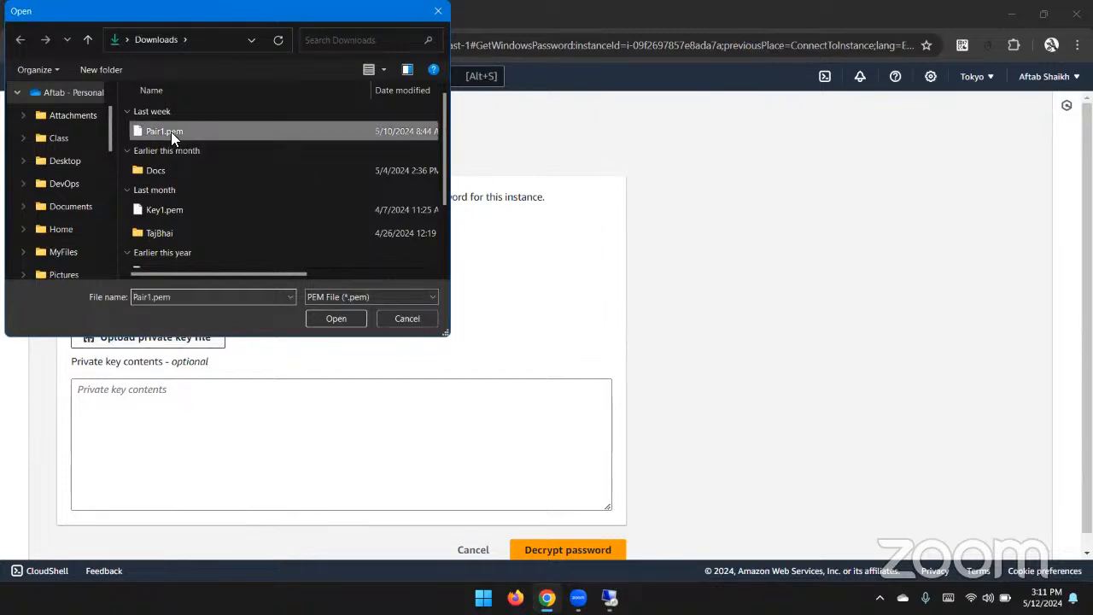
# - Decrypt win1's Windows password with the uploaded key and copy it from the RDP client connection details
pyautogui.scroll(-1, 606, 399)
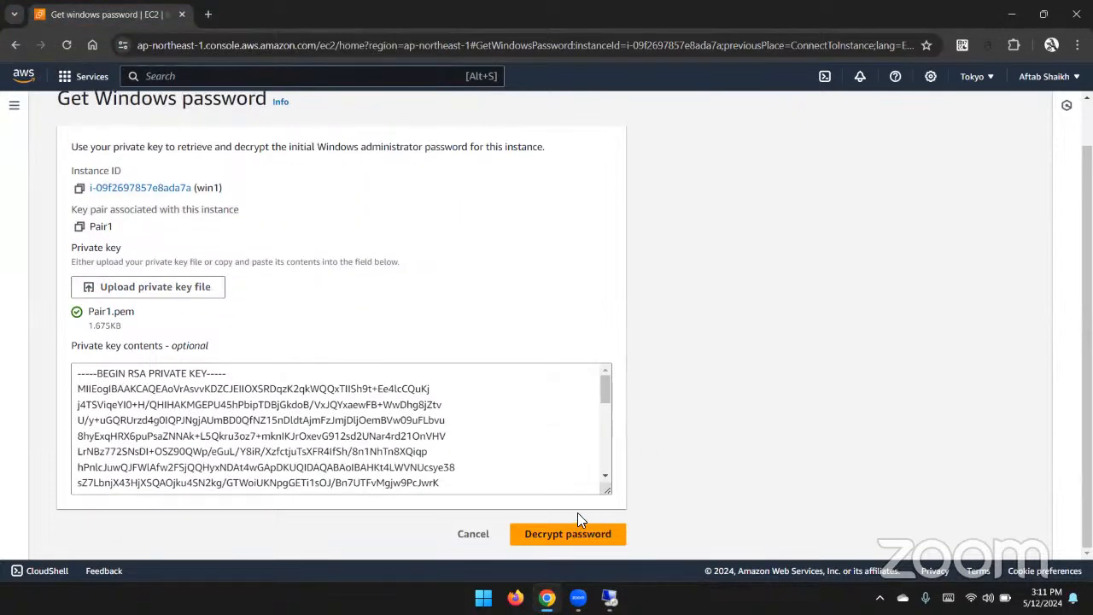
pyautogui.click(551, 537)
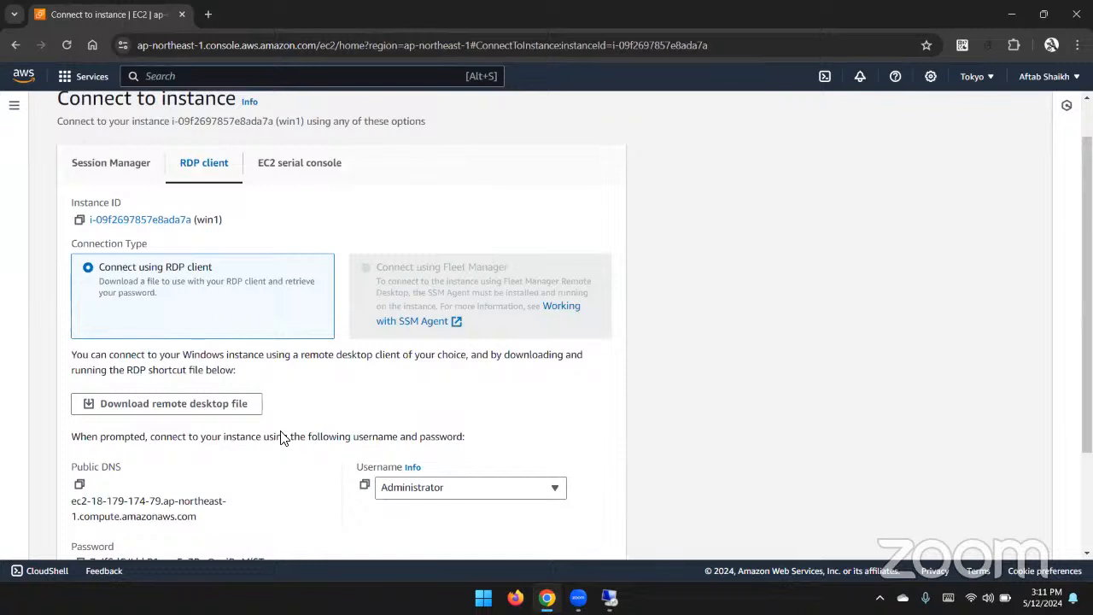
pyautogui.scroll(-3, 281, 434)
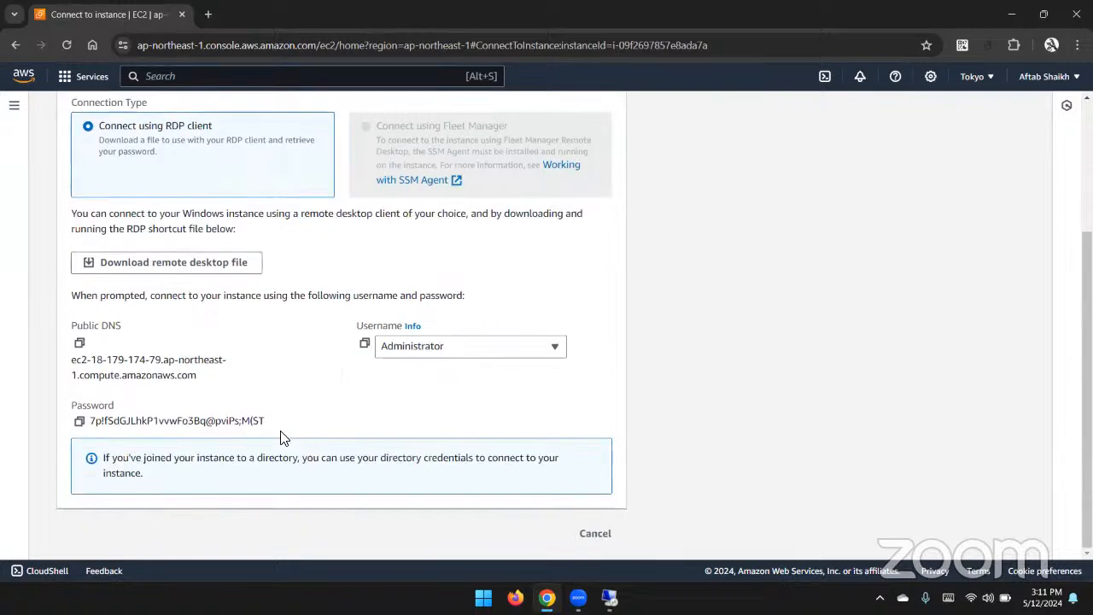
pyautogui.click(80, 420)
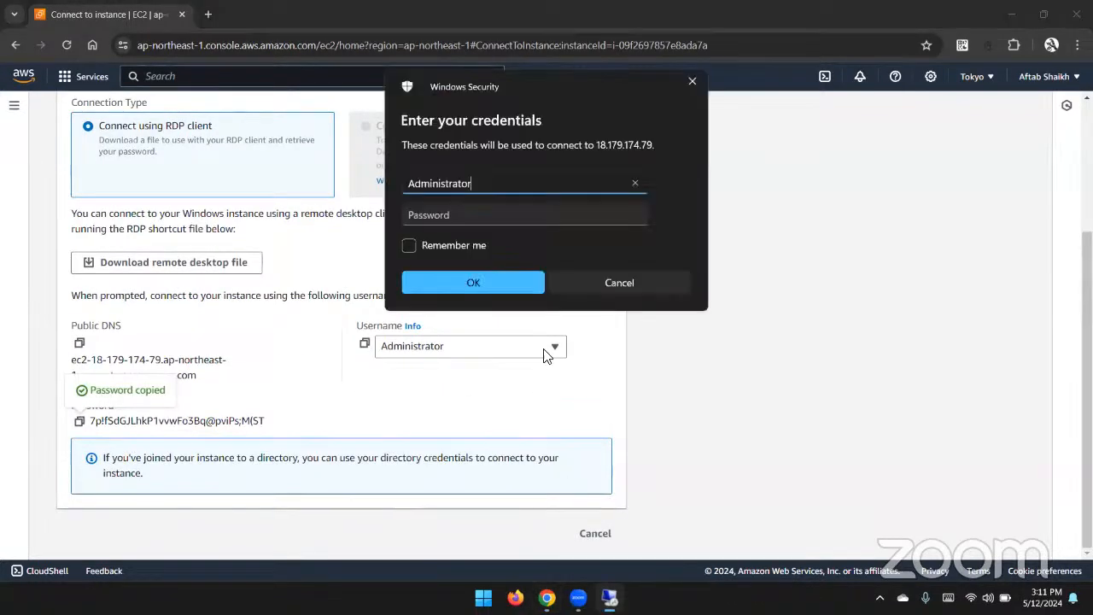
# - Paste the Administrator password into the Remote Desktop credentials prompt, log in to win1 and decline making the PC discoverable on the network
pyautogui.click(509, 219)
pyautogui.hotkey('ctrl', 'v')
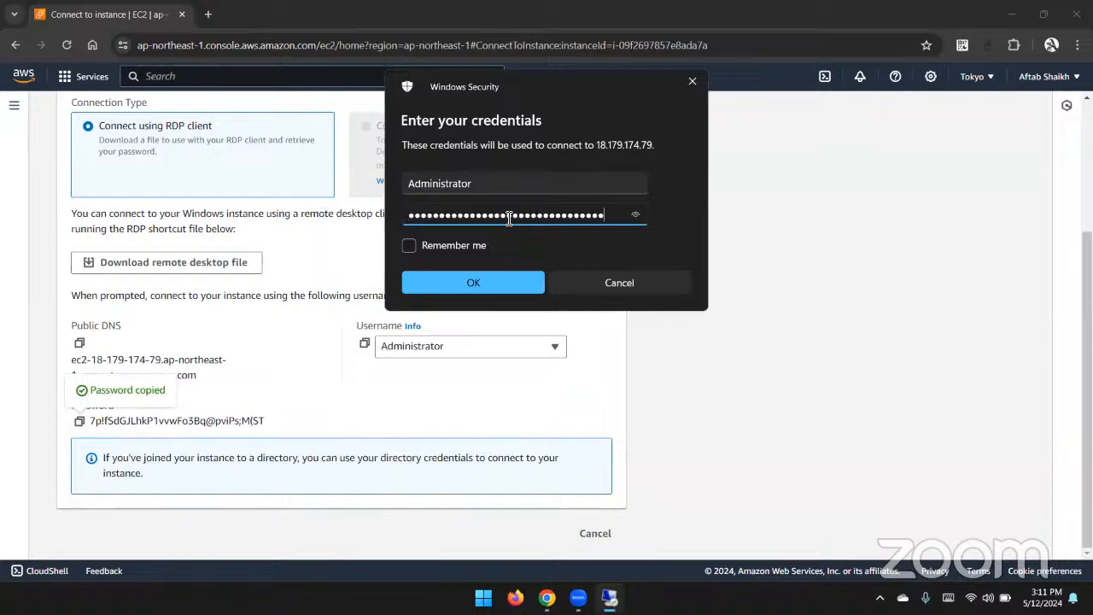
pyautogui.click(450, 282)
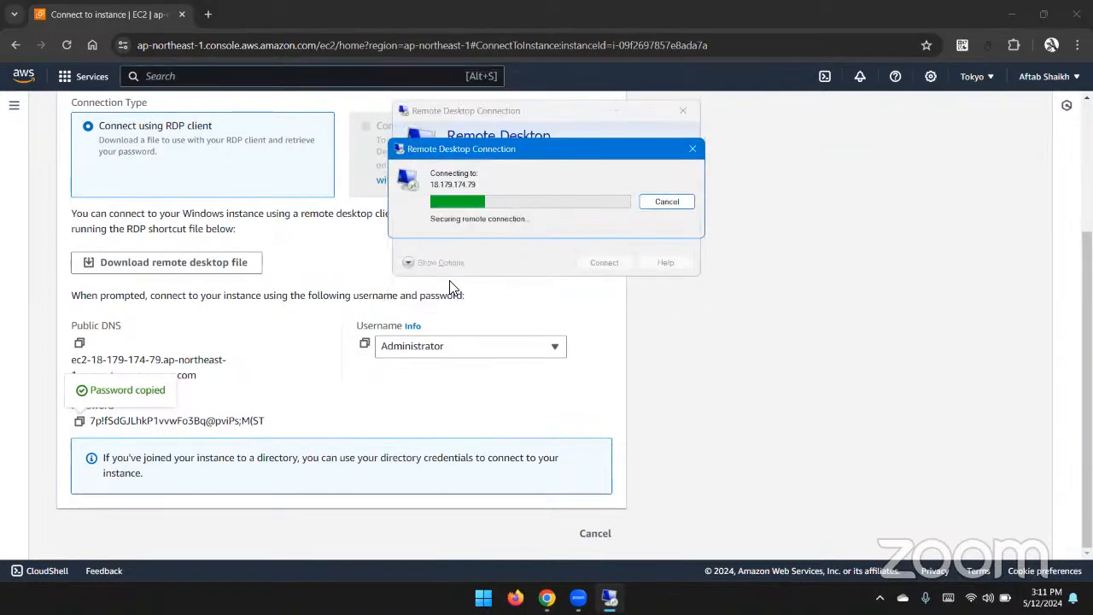
pyautogui.click(589, 311)
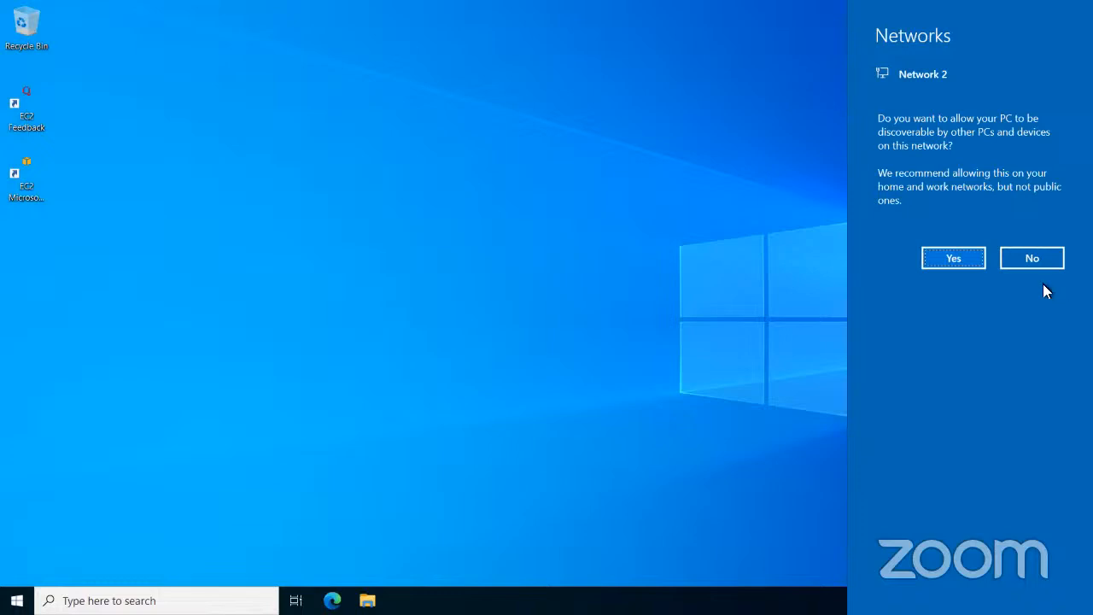
pyautogui.click(1033, 258)
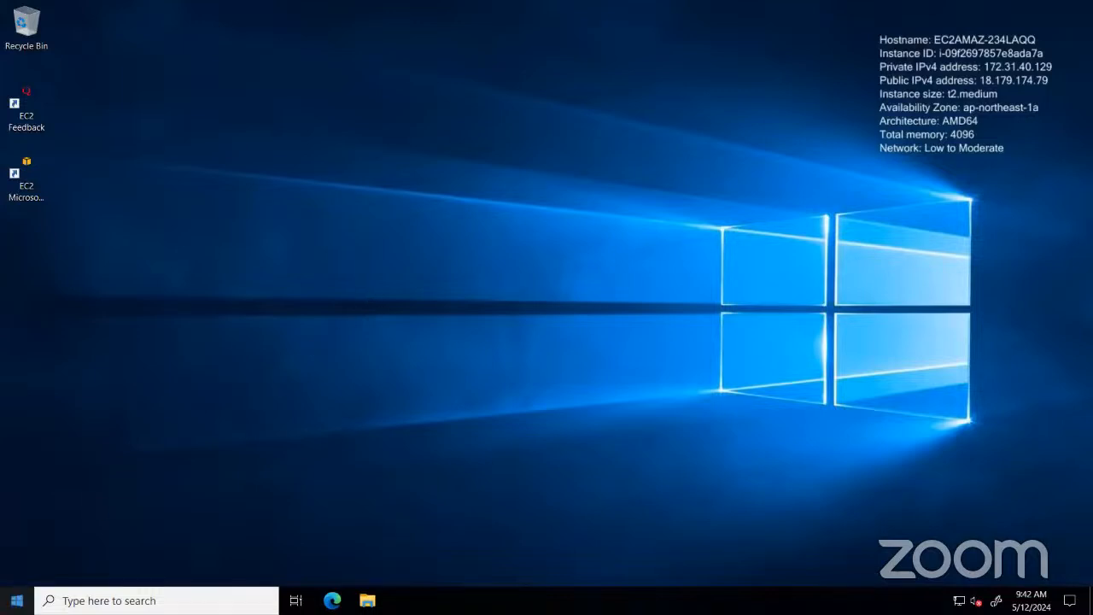
# - On win1, open Disk Management in a maximized Computer Management window with the actions pane hidden to view the disks
pyautogui.rightClick(16, 600)
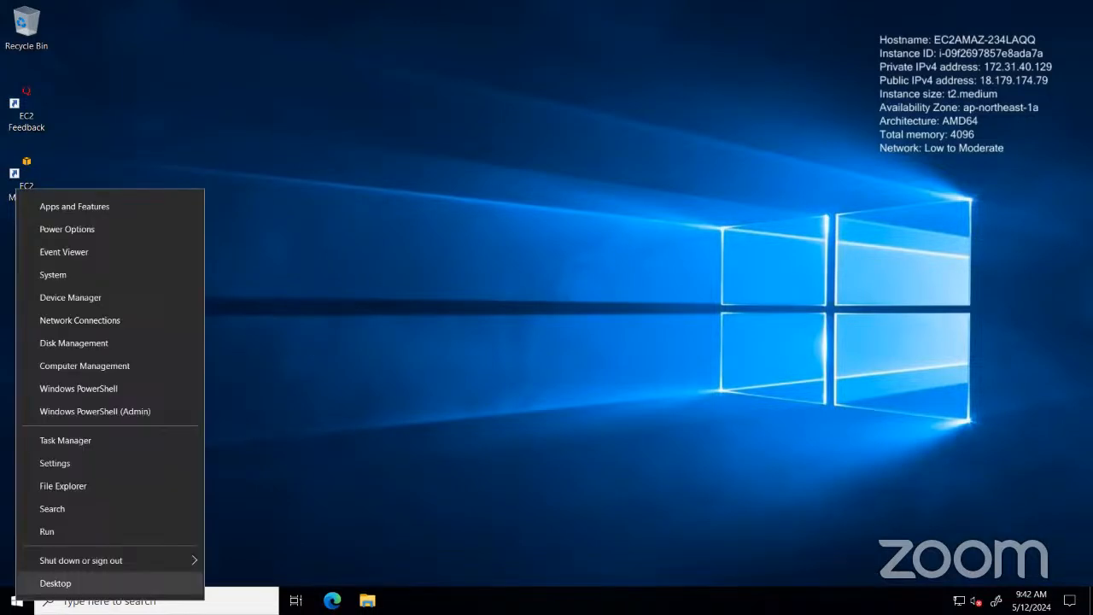
pyautogui.click(113, 367)
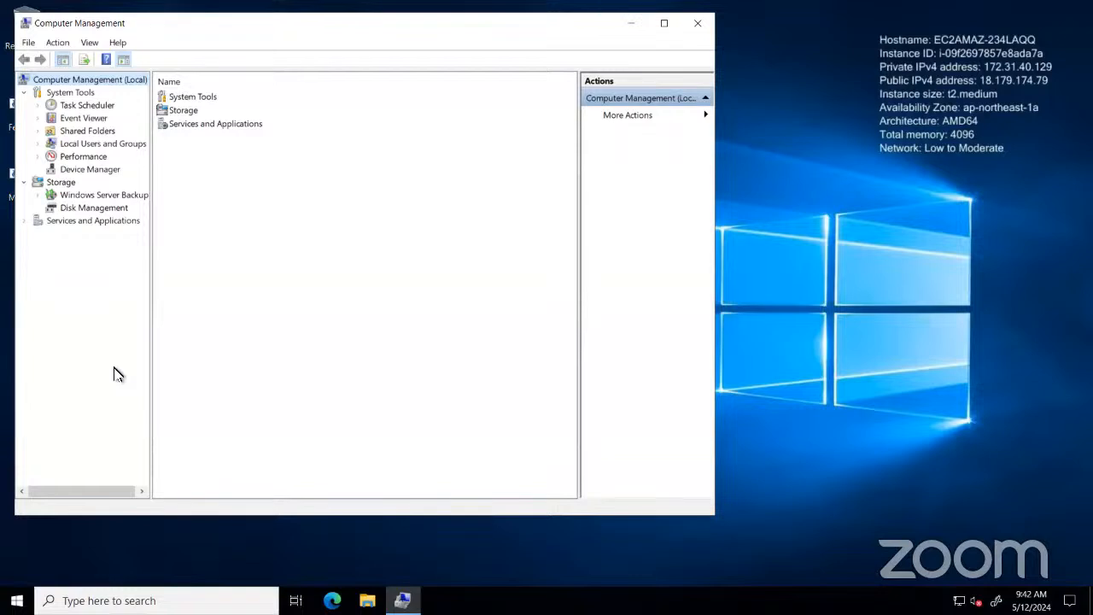
pyautogui.click(99, 213)
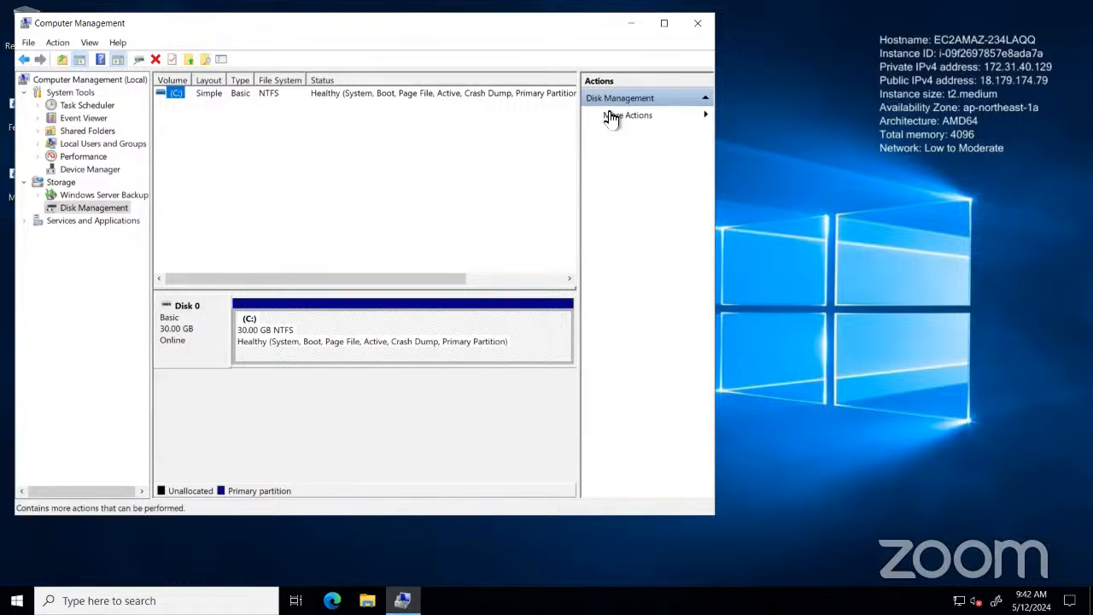
pyautogui.click(118, 59)
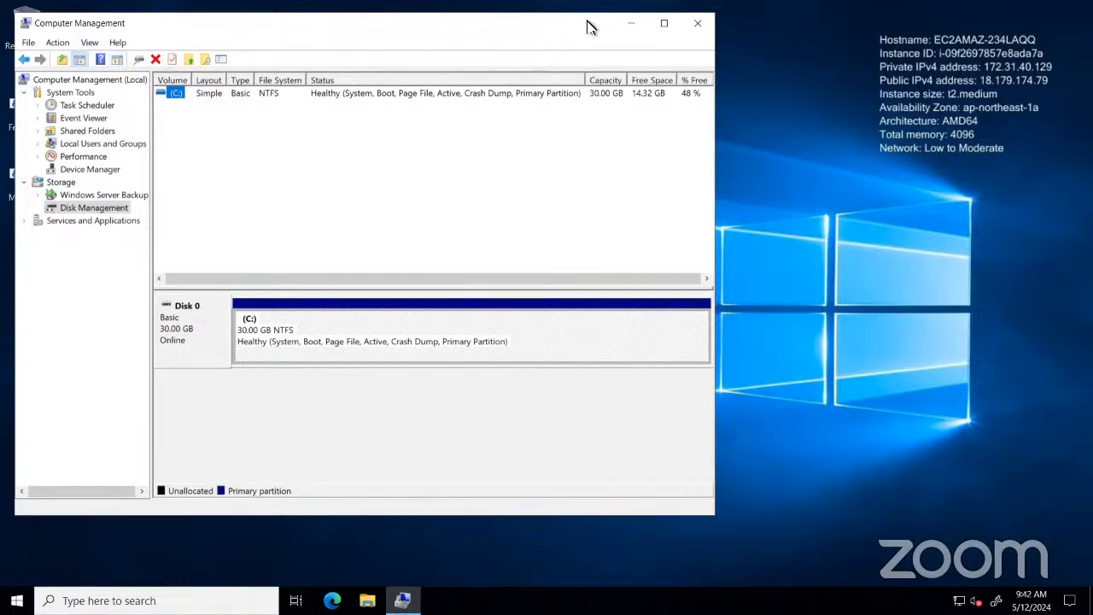
pyautogui.click(665, 24)
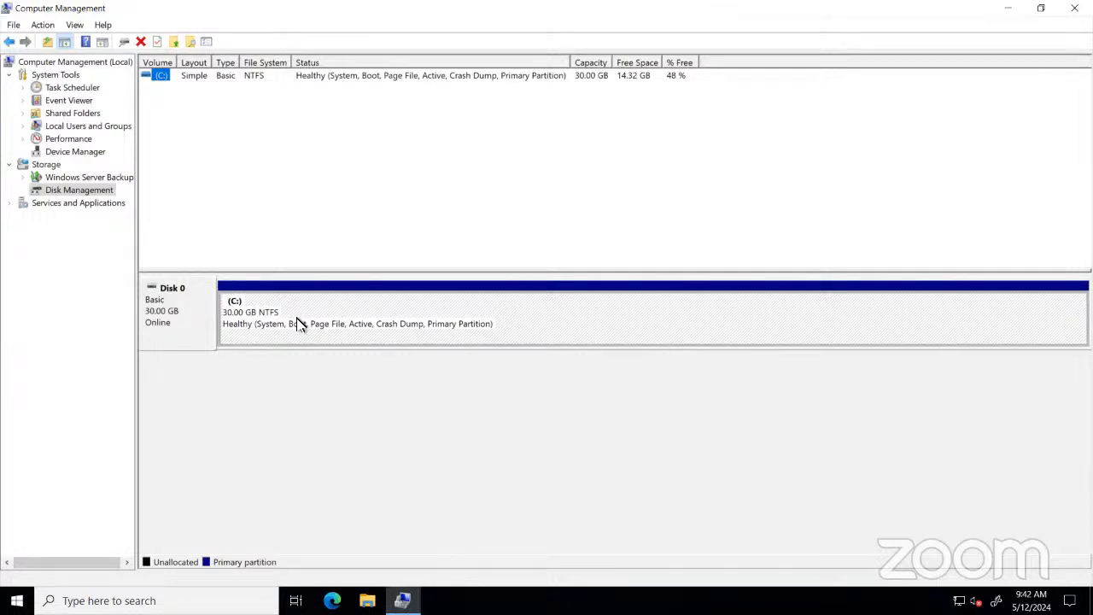
# - Minimize the remote session, return to the EC2 instances list in the browser and check win1's Availability Zone
pyautogui.moveTo(86, 7)
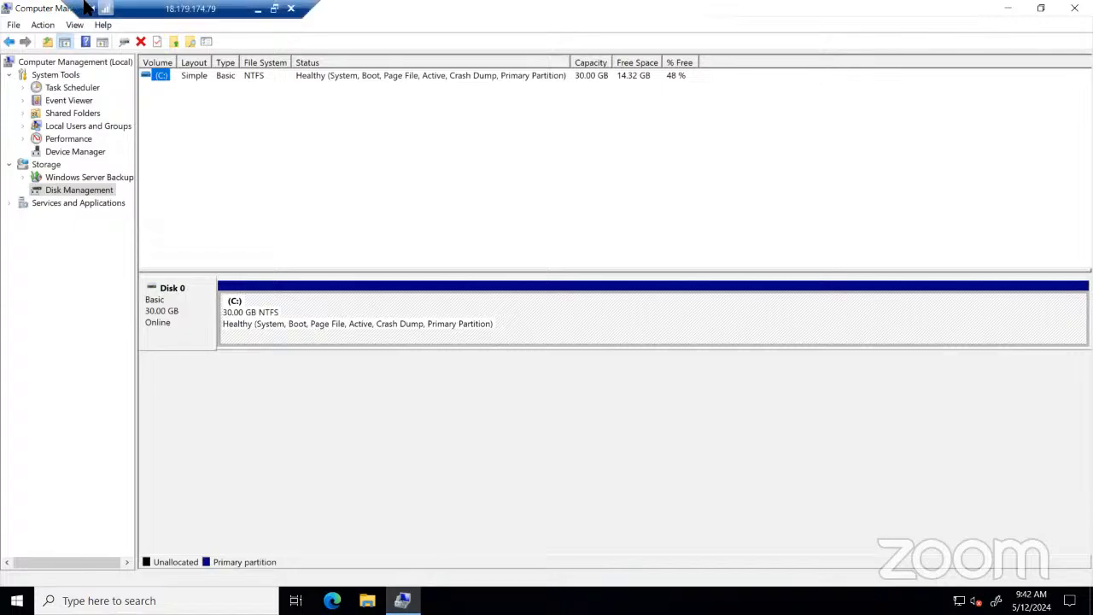
pyautogui.click(258, 8)
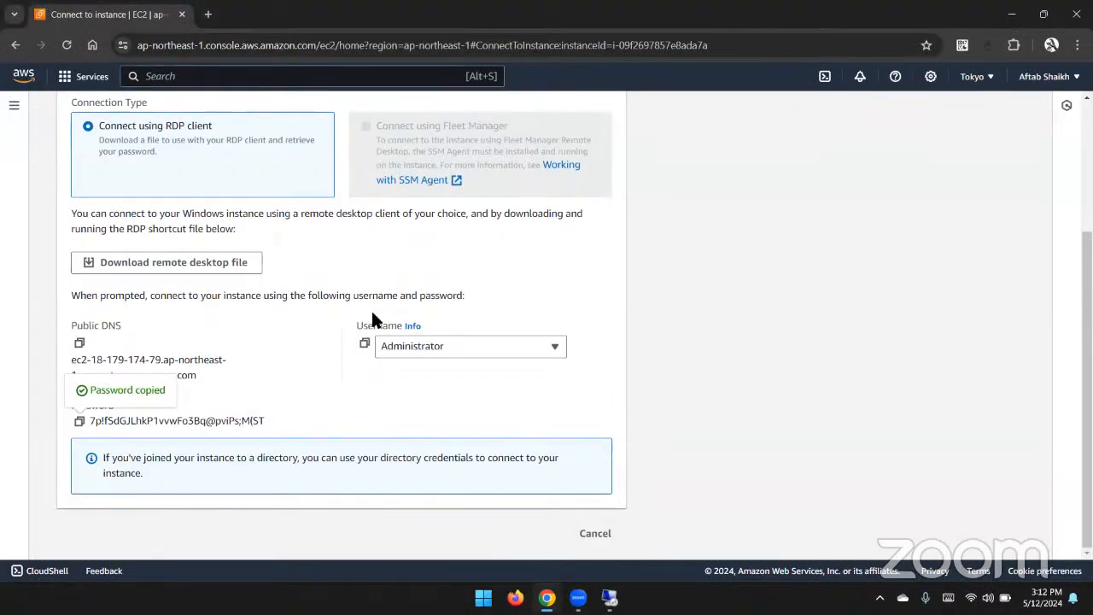
pyautogui.click(588, 531)
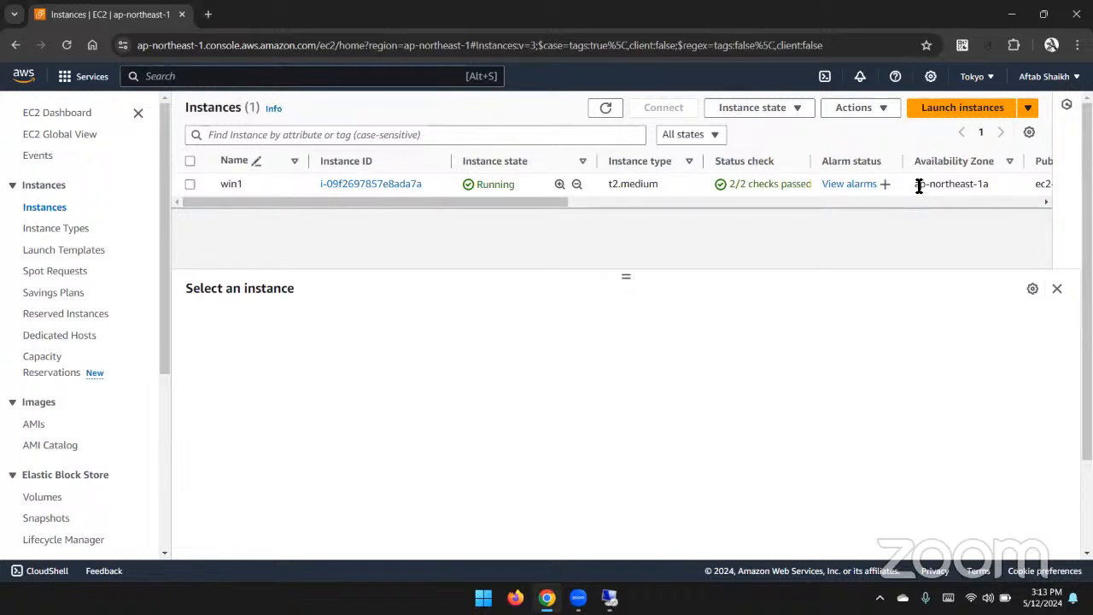
pyautogui.moveTo(914, 186); pyautogui.dragTo(989, 188)
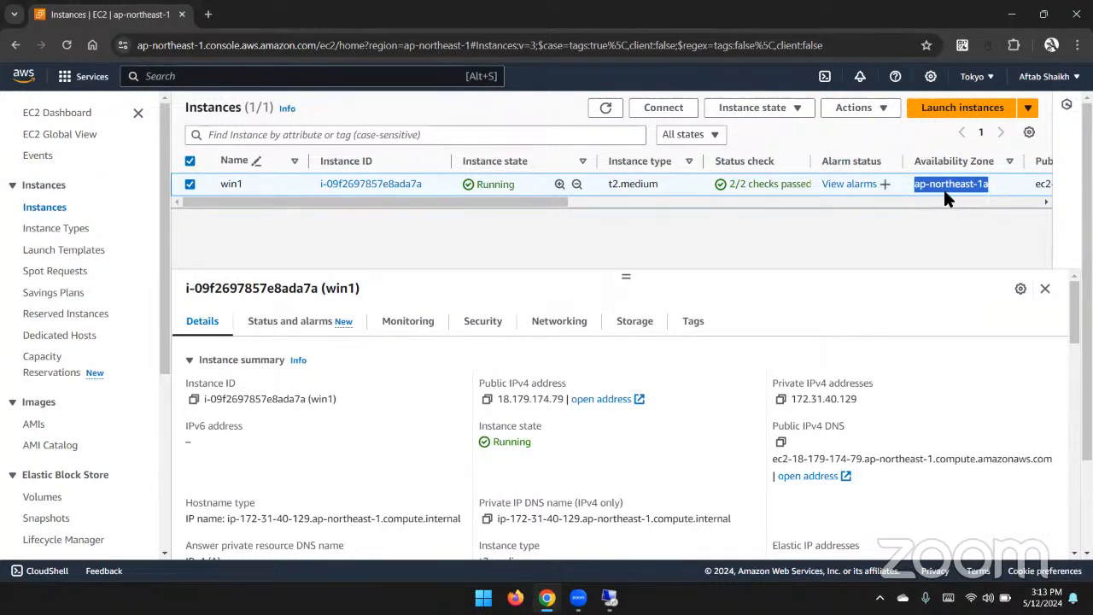
pyautogui.rightClick(952, 186)
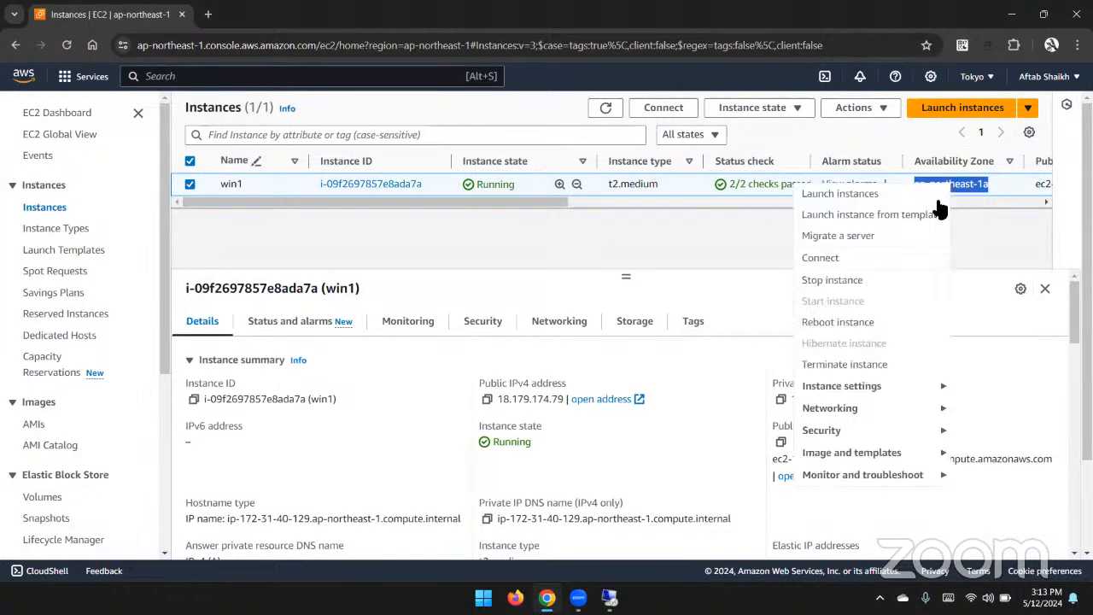
pyautogui.click(975, 185)
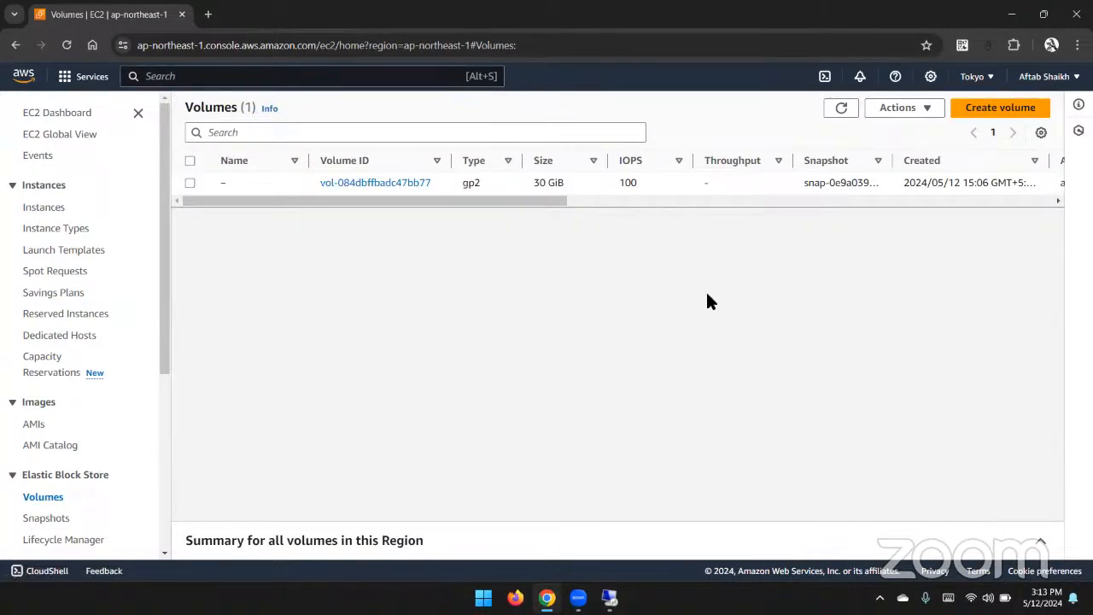
# - Start creating a new EBS volume and choose General Purpose SSD (gp2) as the volume type
pyautogui.click(969, 108)
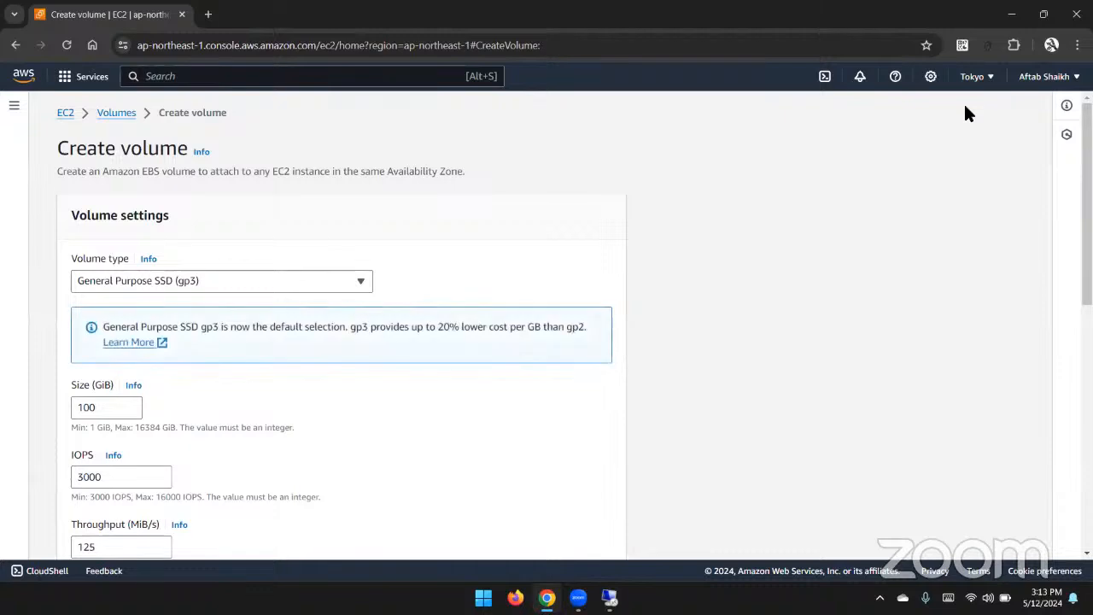
pyautogui.click(360, 282)
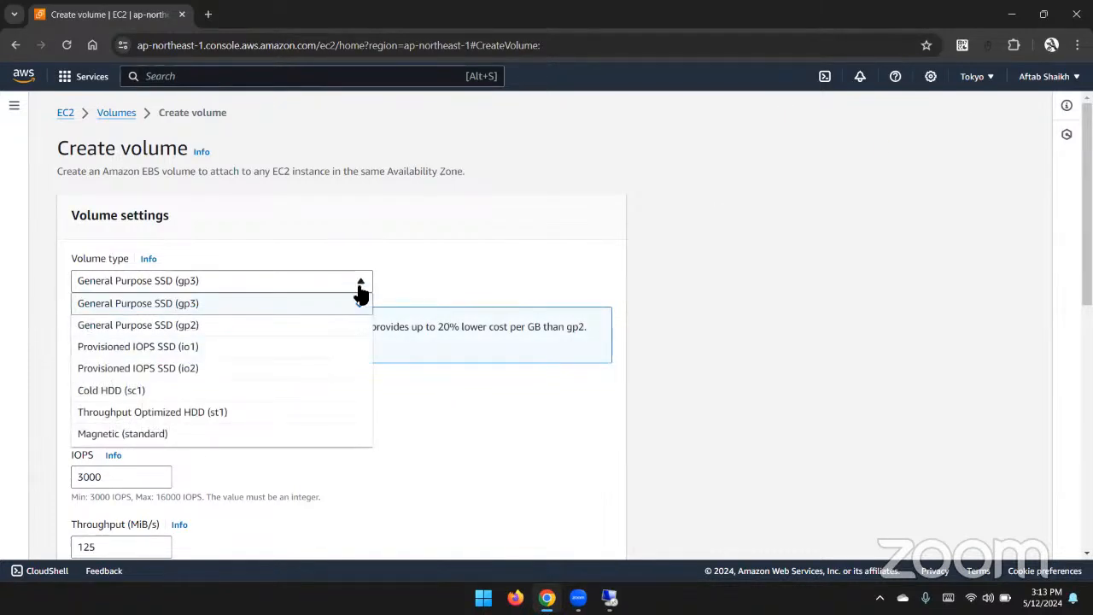
pyautogui.click(307, 325)
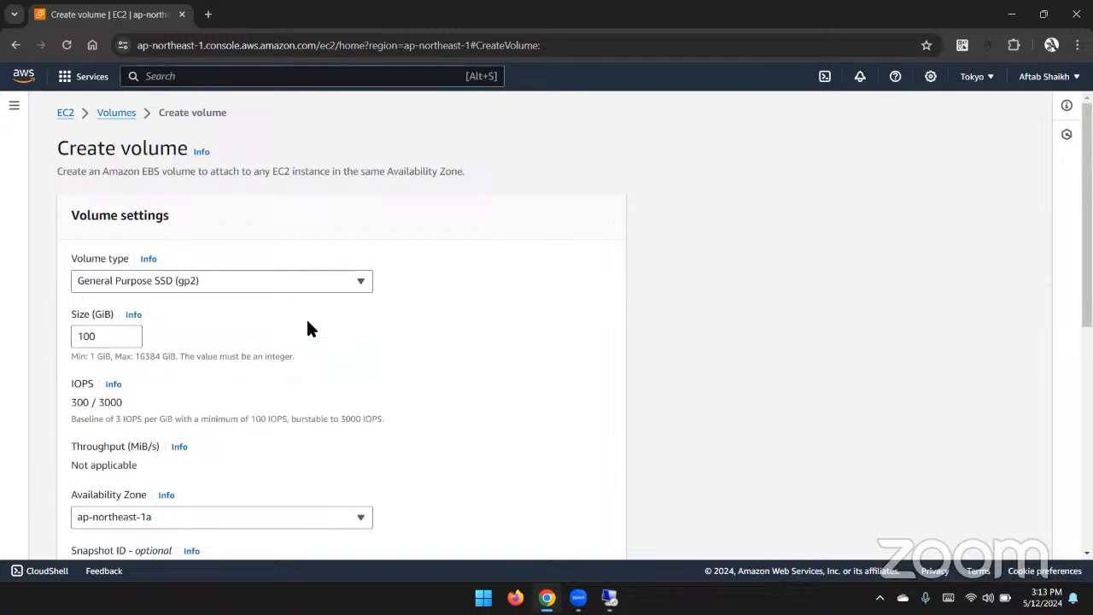
# - Try a size of 1000 GiB for the gp2 volume to examine the effect on its IOPS
pyautogui.click(103, 340)
pyautogui.doubleClick(82, 401)
pyautogui.click(106, 336)
pyautogui.write('0')
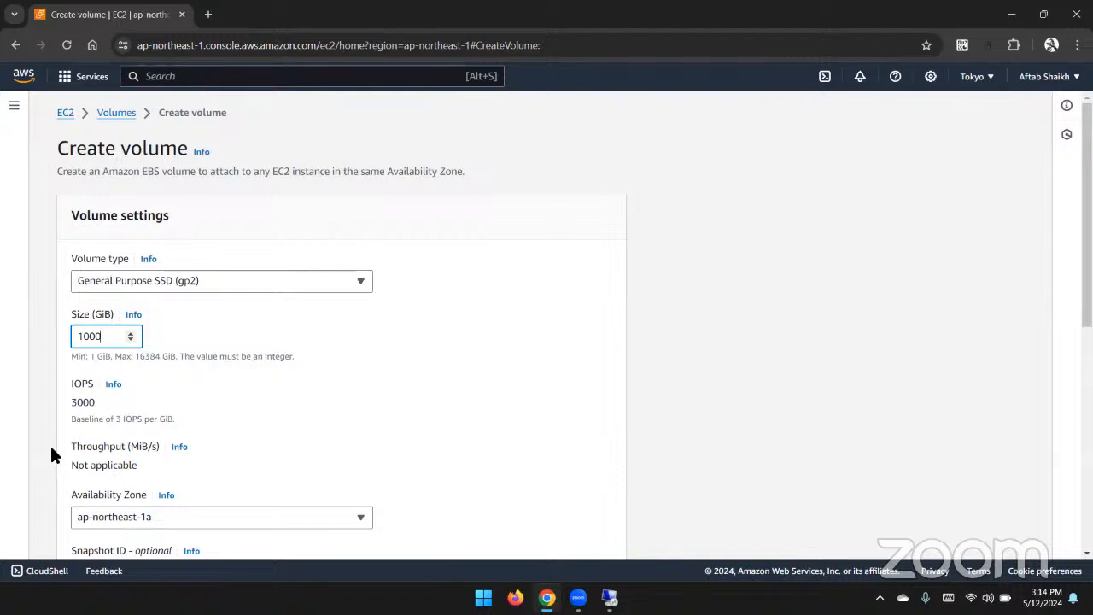
# - Set the new volume's size to 5 GiB
pyautogui.press('BackSpace')
pyautogui.press('BackSpace')
pyautogui.press('BackSpace')
pyautogui.press('BackSpace')
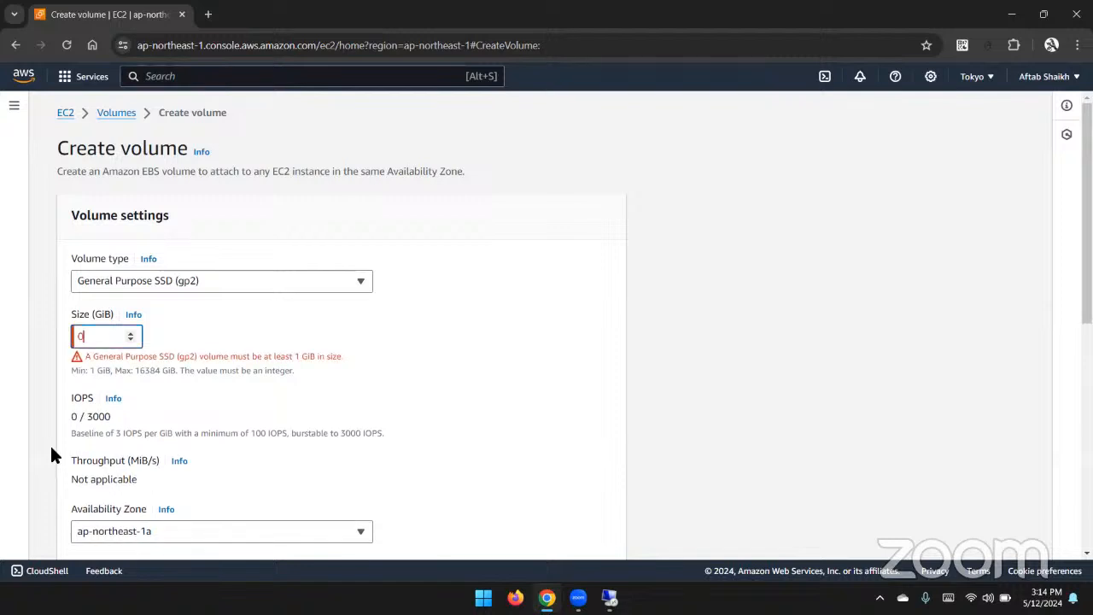
pyautogui.write('5')
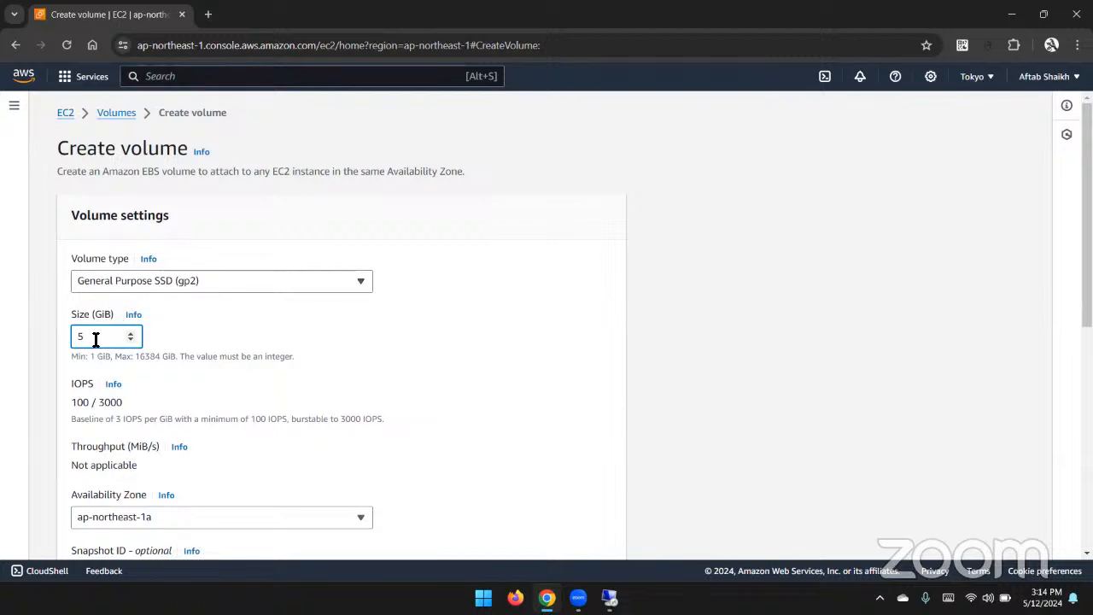
# - Switch the volume type to General Purpose SSD (gp3) and examine its IOPS setting and maximum IOPS
pyautogui.click(260, 279)
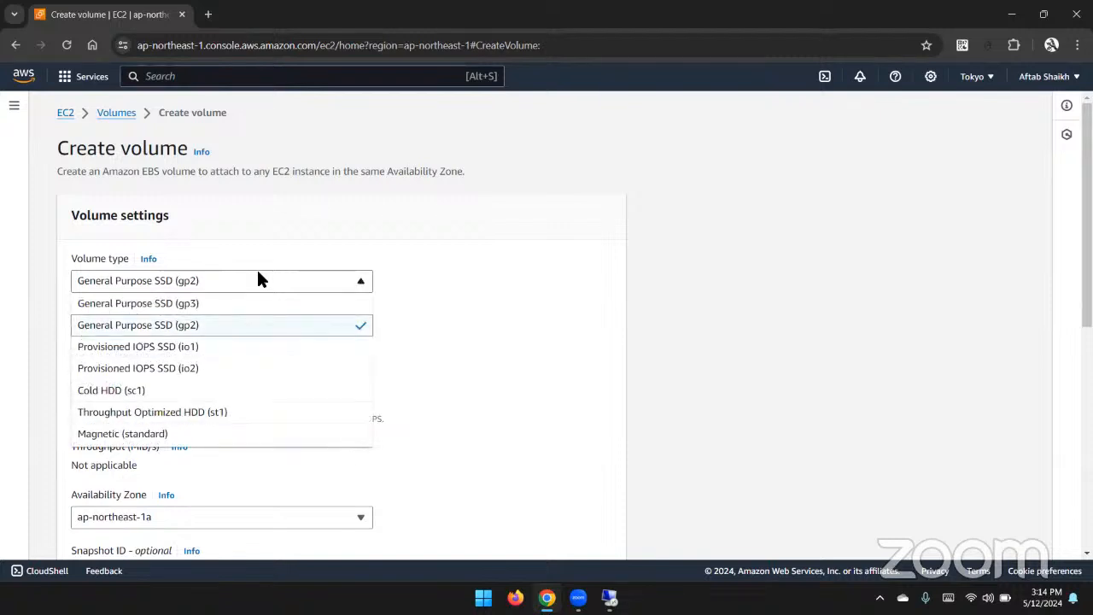
pyautogui.click(242, 307)
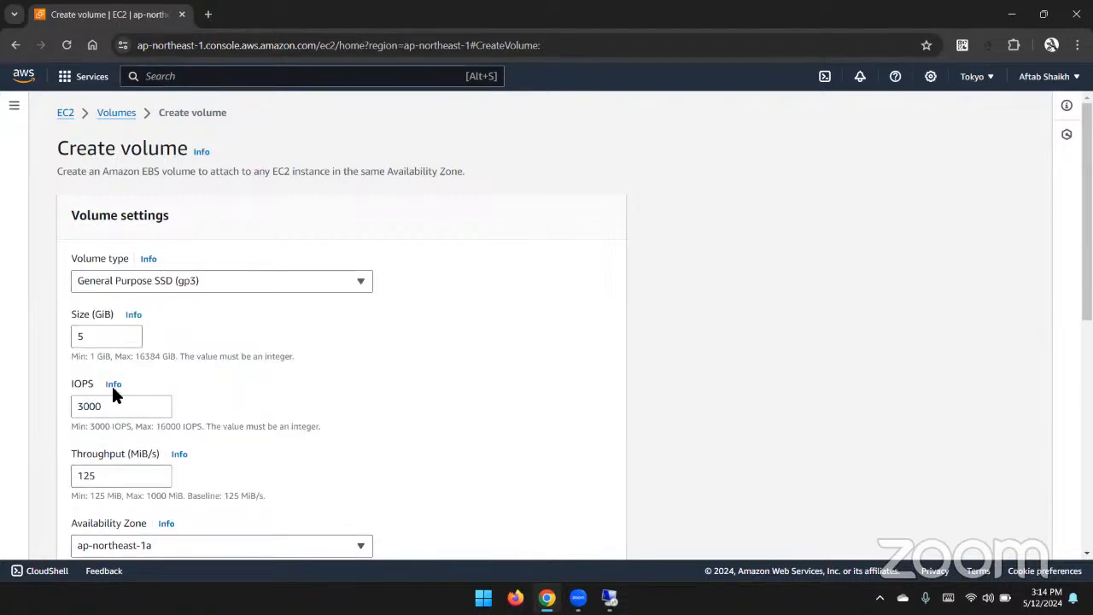
pyautogui.moveTo(119, 404); pyautogui.dragTo(30, 416)
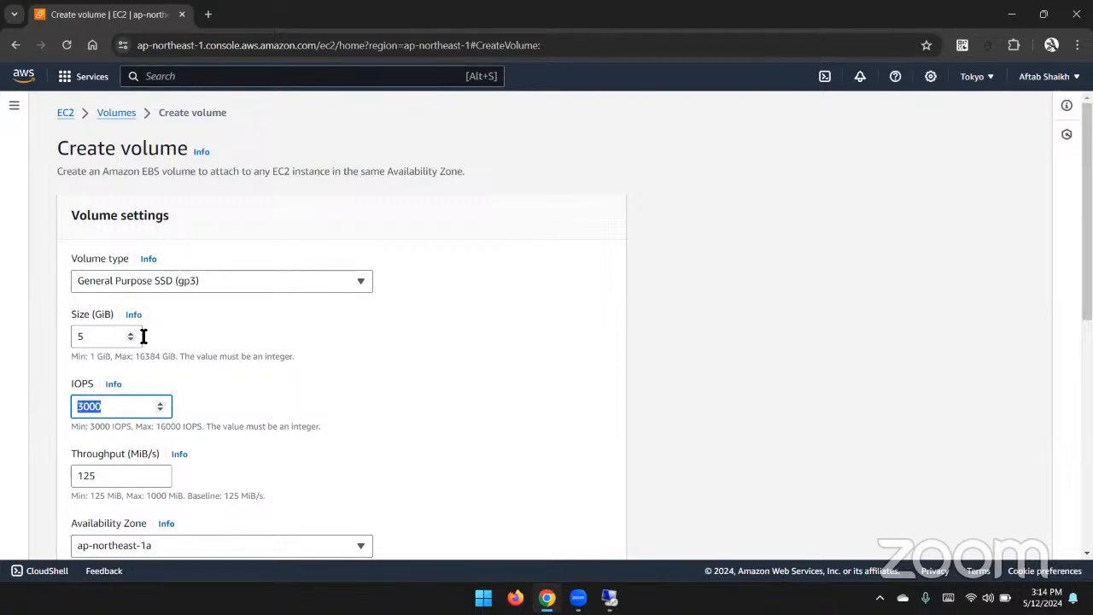
pyautogui.moveTo(156, 429); pyautogui.dragTo(221, 427)
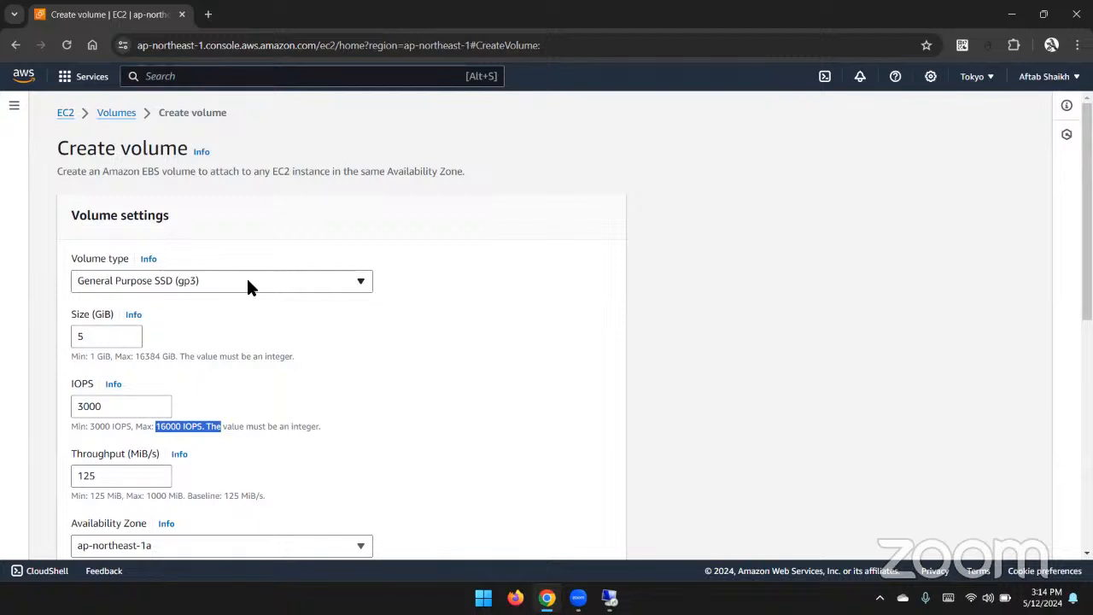
# - Switch the volume type back to General Purpose SSD (gp2) and examine its burstable IOPS limit
pyautogui.click(248, 280)
pyautogui.click(236, 323)
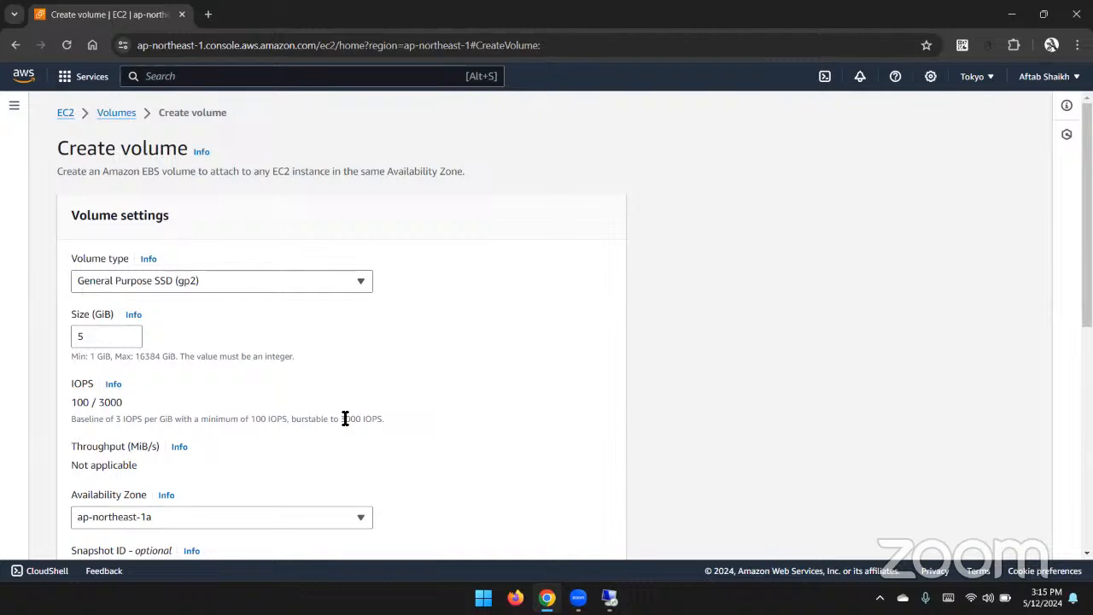
pyautogui.moveTo(340, 418); pyautogui.dragTo(387, 416)
# - Change the volume type to Provisioned IOPS SSD (io1) and review its IOPS range
pyautogui.click(207, 280)
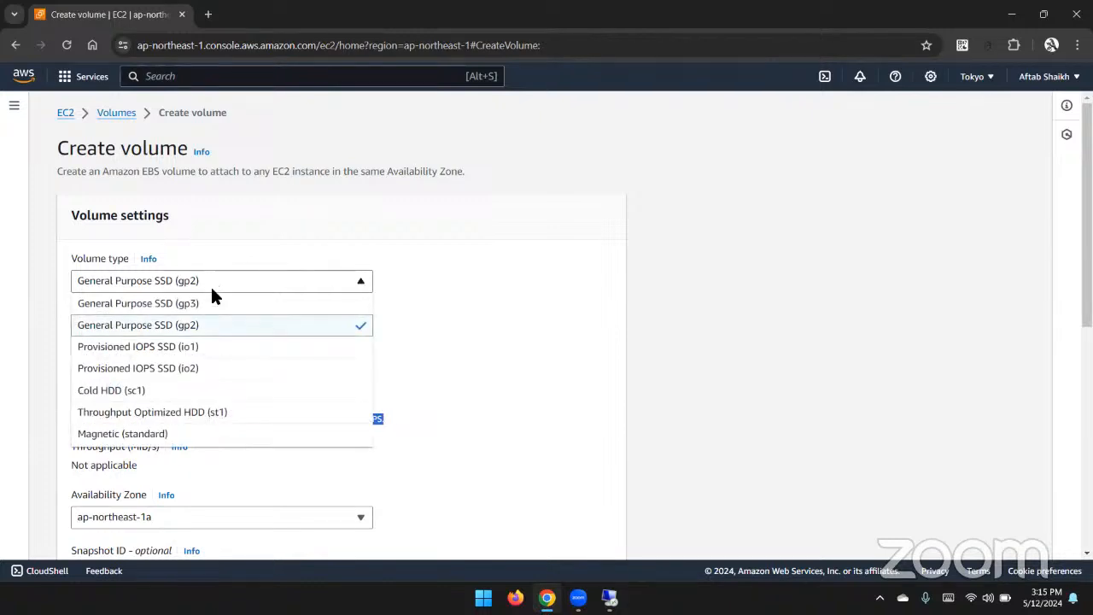
pyautogui.click(216, 346)
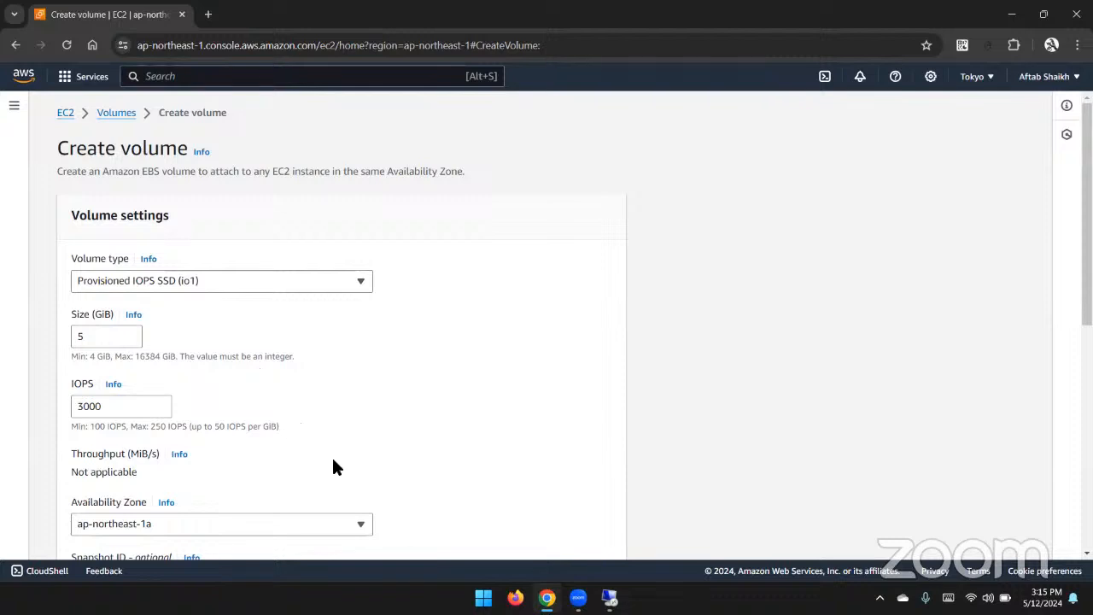
pyautogui.scroll(-2, 331, 466)
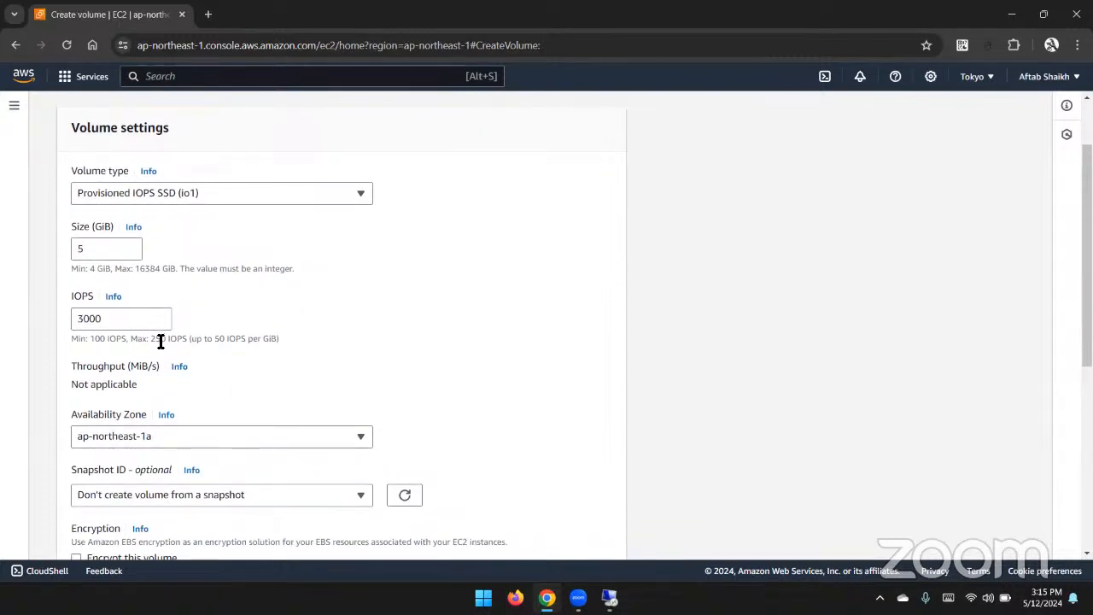
# - Try a size of 5000 GiB for the io1 volume to compare its maximum IOPS, and return the size to 5 GiB
pyautogui.click(99, 248)
pyautogui.write('000')
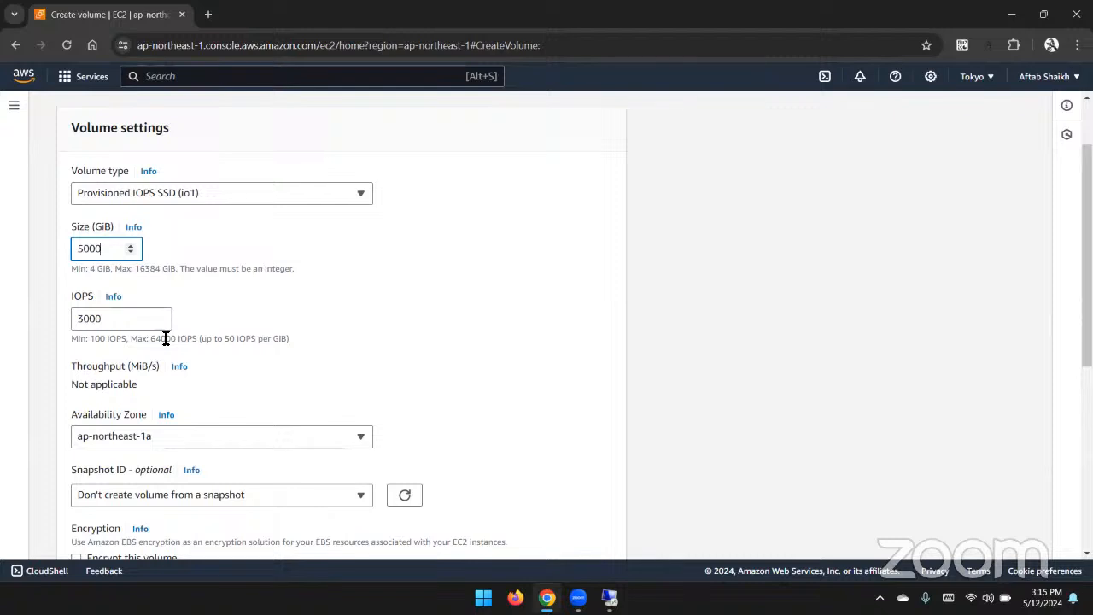
pyautogui.press('BackSpace')
pyautogui.press('BackSpace')
pyautogui.press('BackSpace')
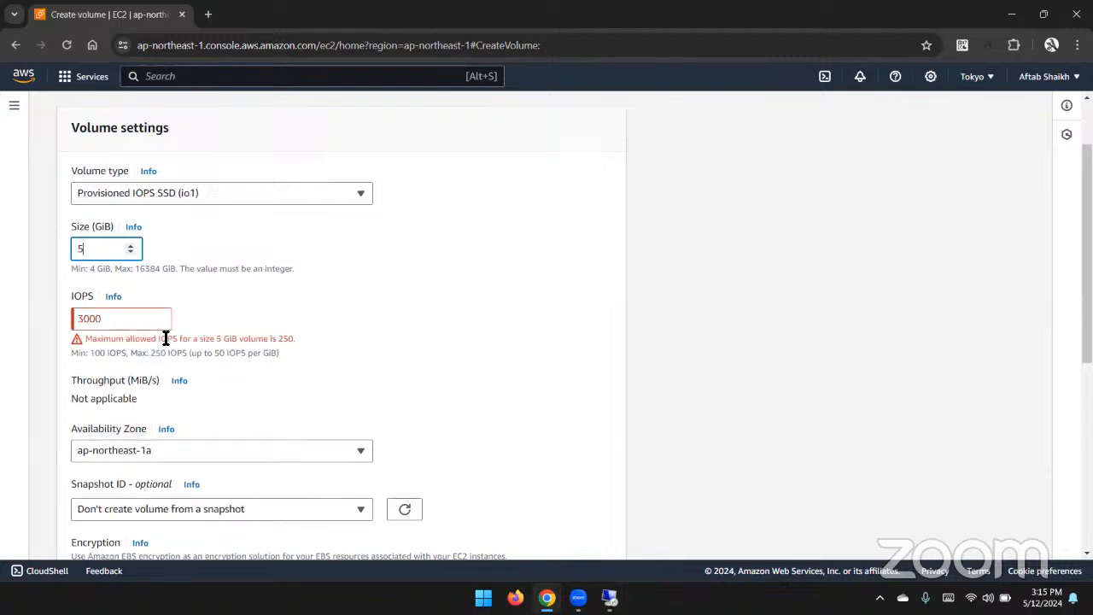
# - Set the io1 volume's IOPS to 100
pyautogui.click(459, 305)
pyautogui.click(129, 316)
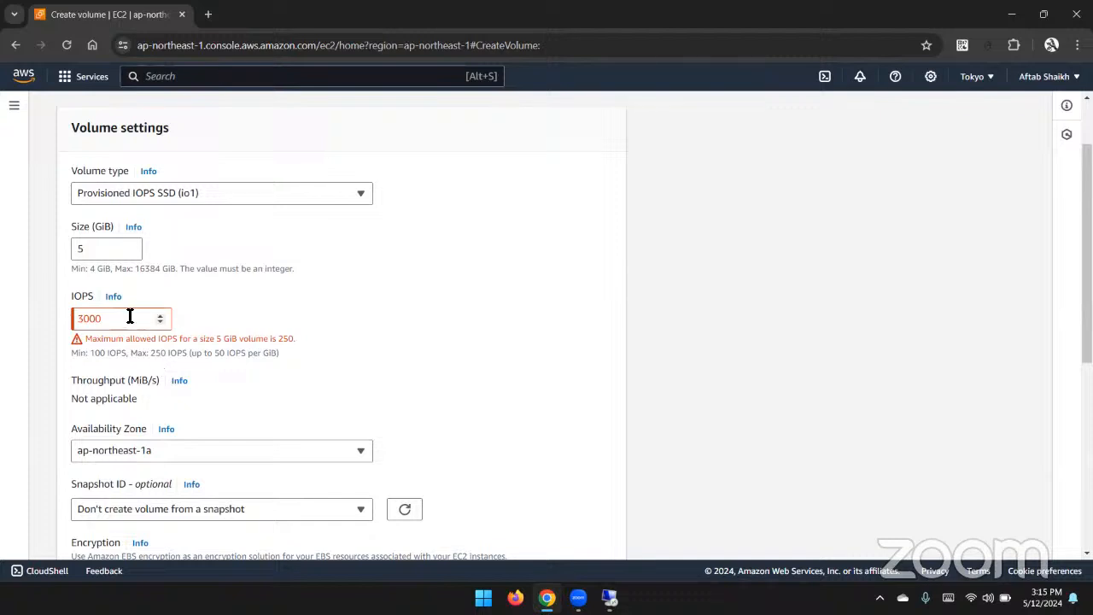
pyautogui.press('BackSpace')
pyautogui.hotkey('ctrl', 'a')
pyautogui.write('100')
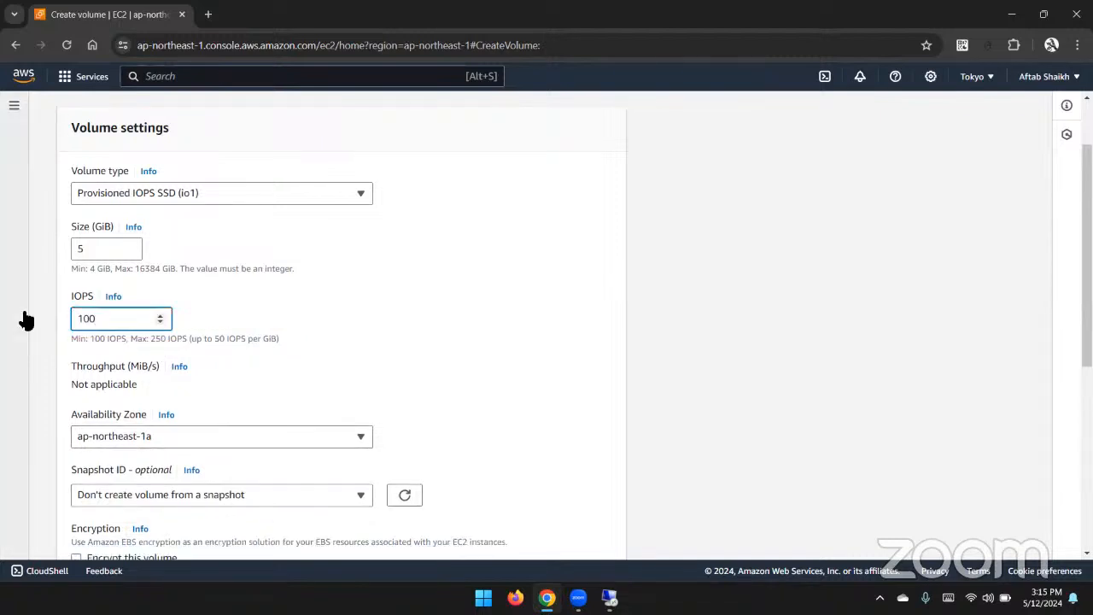
pyautogui.click(623, 281)
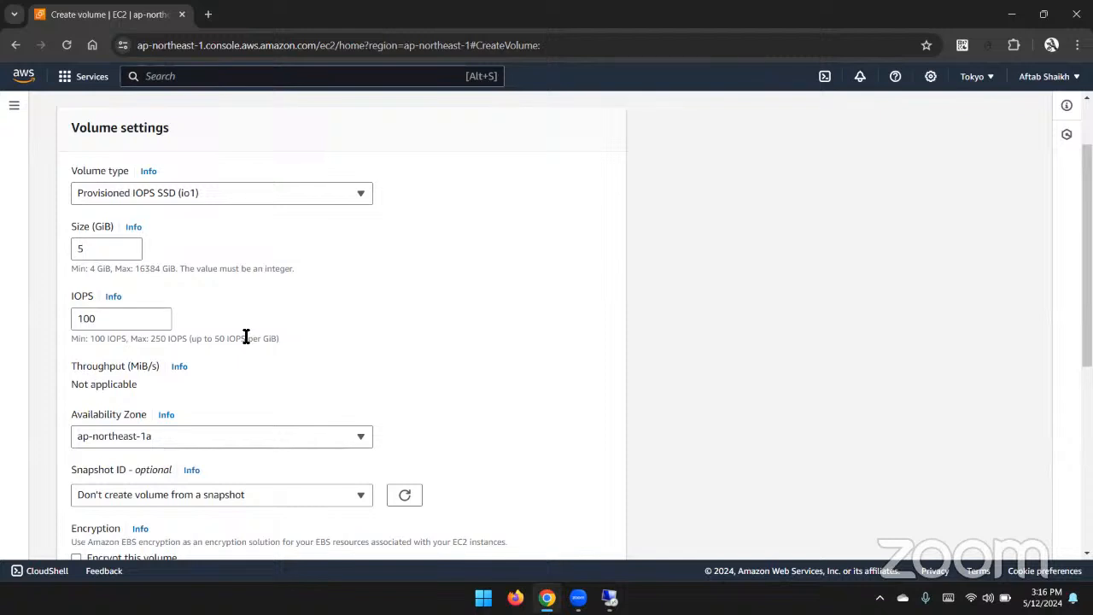
# - Change the volume type to Provisioned IOPS SSD (io2) and examine its allowed size range
pyautogui.click(301, 193)
pyautogui.click(279, 281)
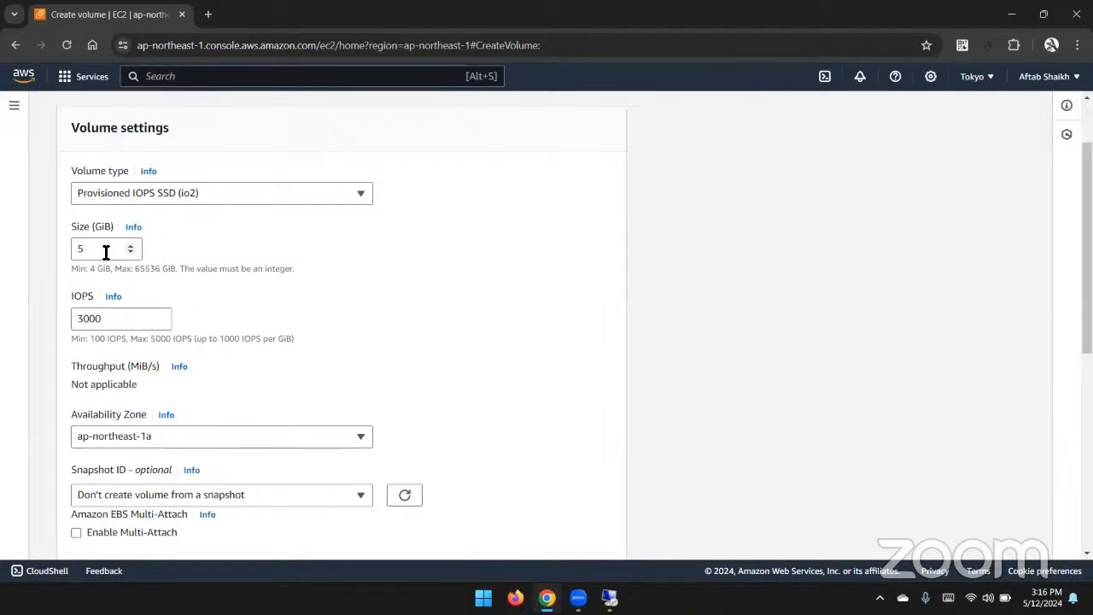
pyautogui.moveTo(89, 269); pyautogui.dragTo(176, 275)
# - Try a size of 5000 GiB for the io2 volume to compare its maximum IOPS, and return the size to 5 GiB
pyautogui.click(96, 248)
pyautogui.write('000')
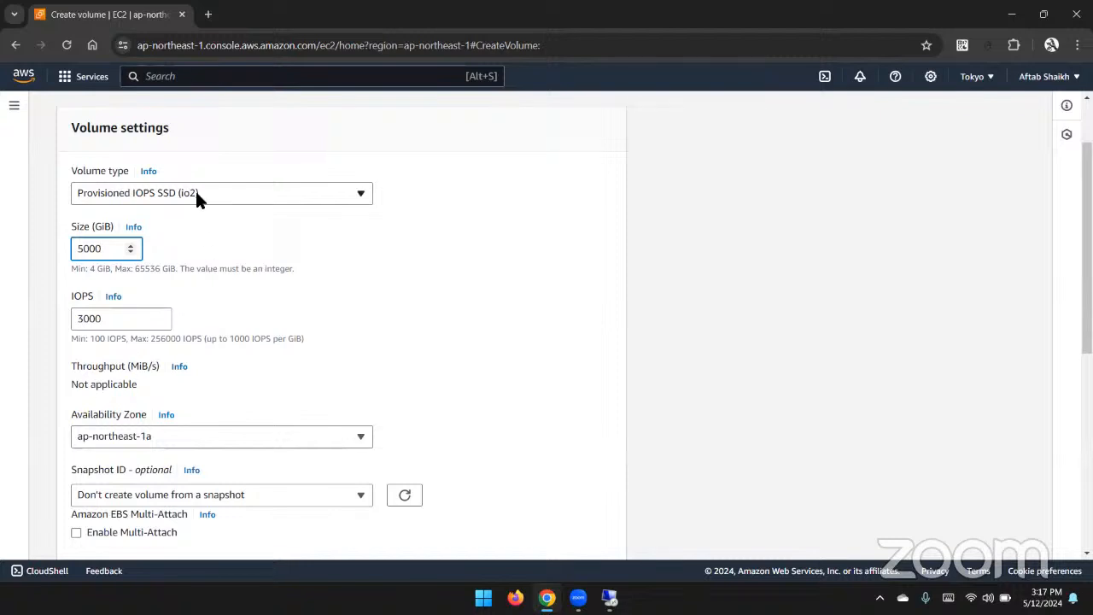
pyautogui.press('BackSpace')
pyautogui.press('BackSpace')
pyautogui.press('BackSpace')
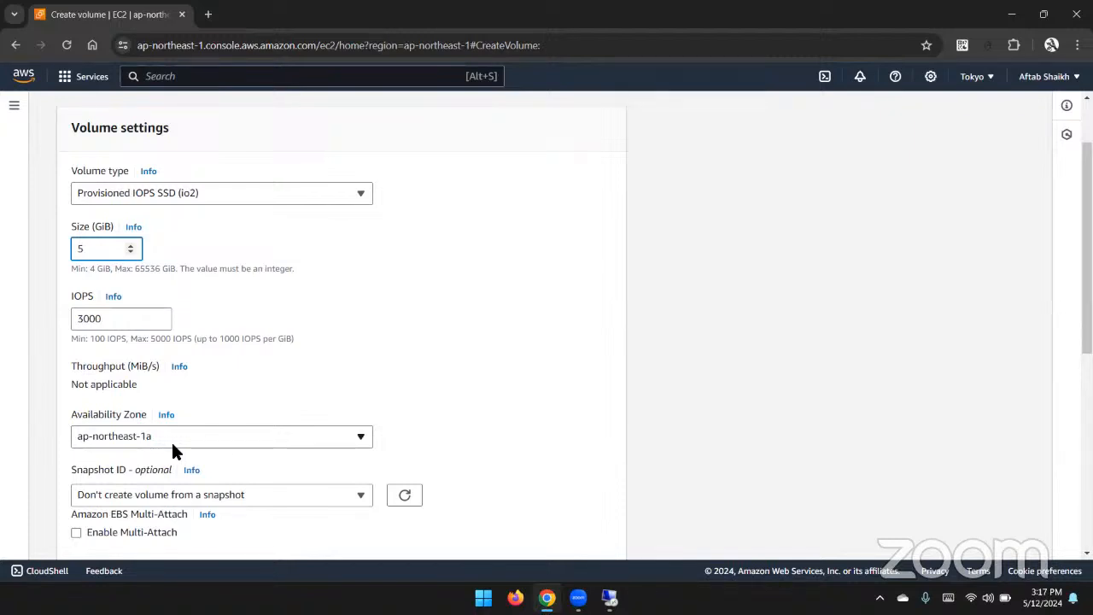
# - Tag the volume with the key Name and value Vol1, create it, and dismiss the success notification
pyautogui.scroll(-4, 531, 412)
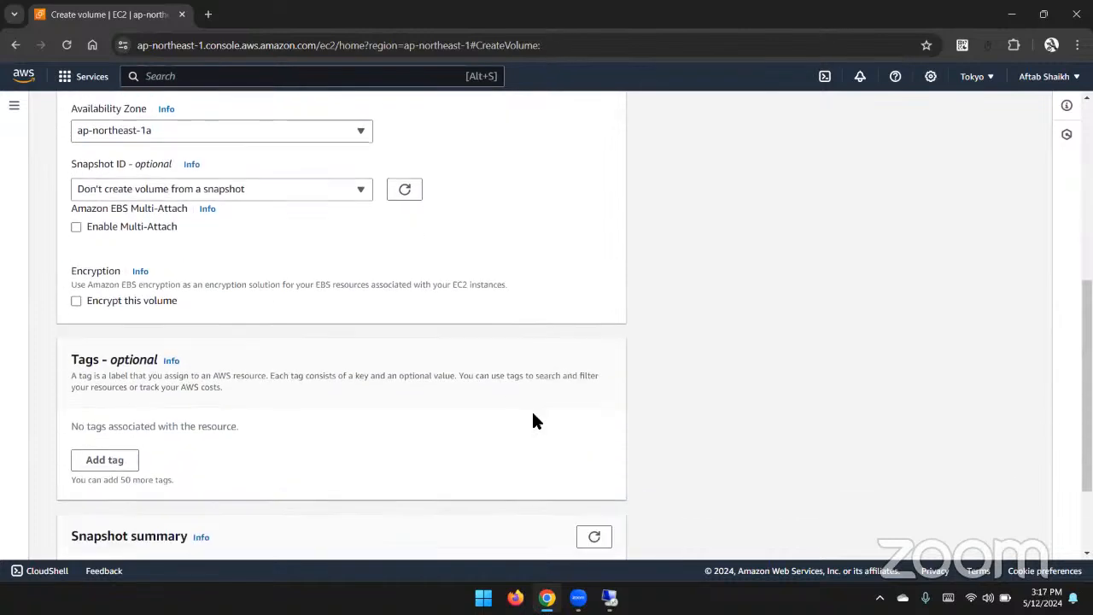
pyautogui.click(120, 460)
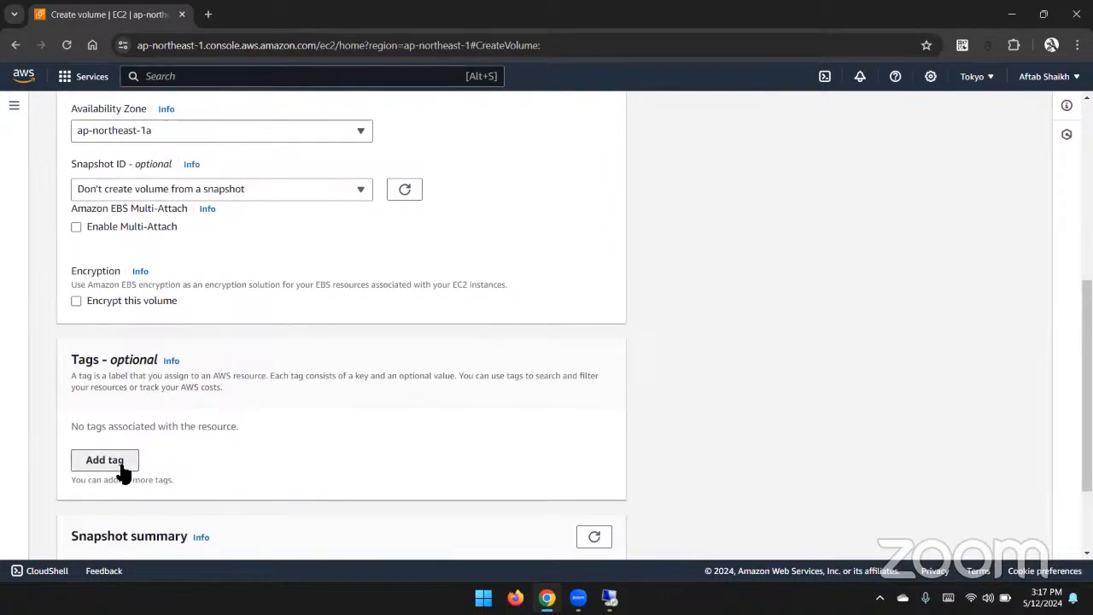
pyautogui.write('Name')
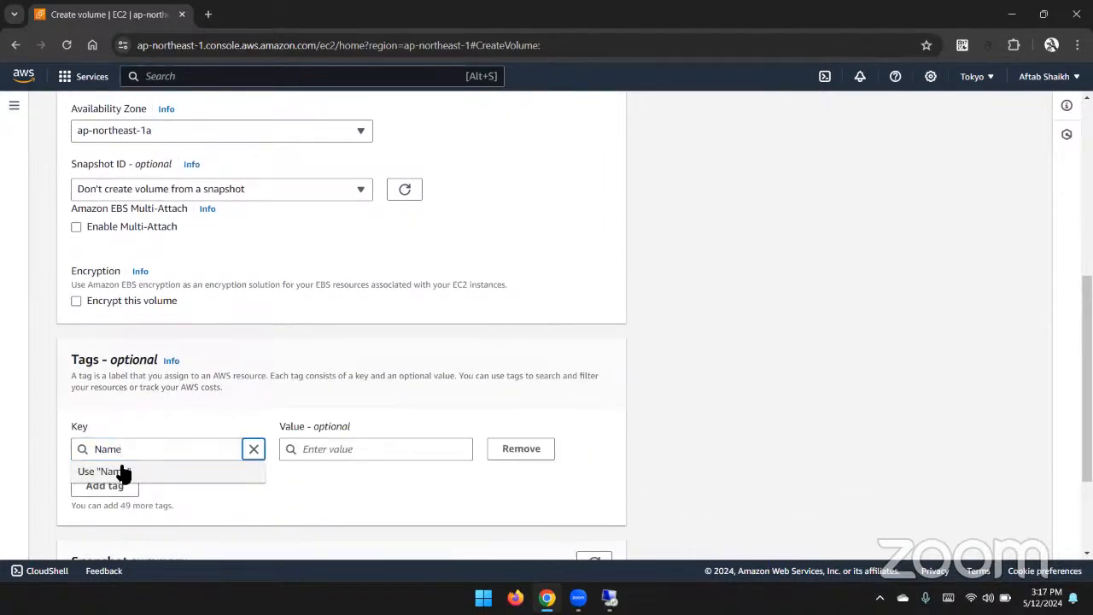
pyautogui.press('Tab')
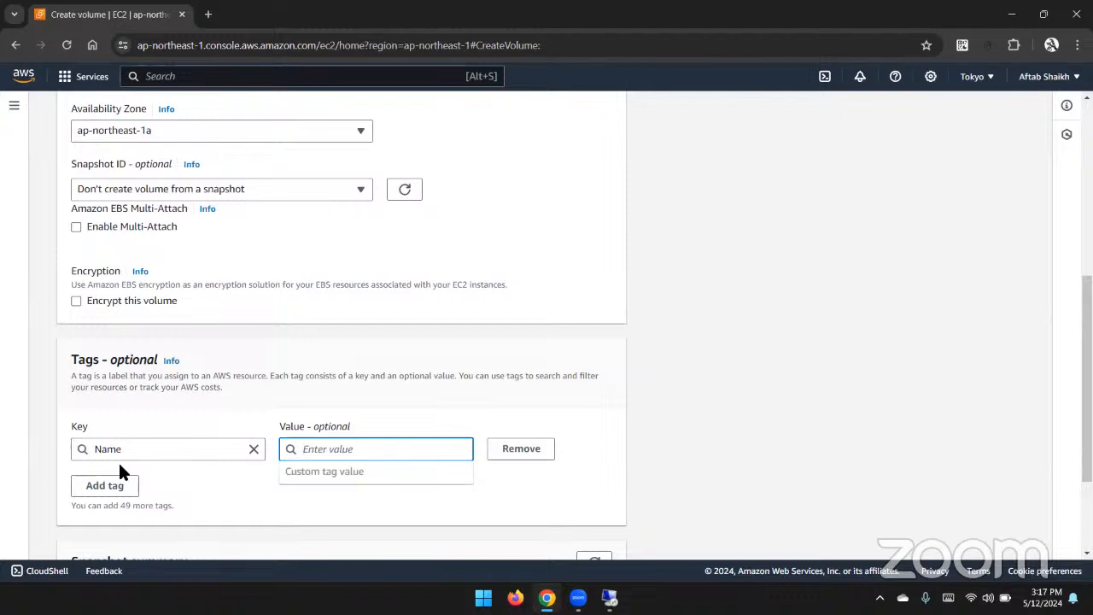
pyautogui.write('Vol1')
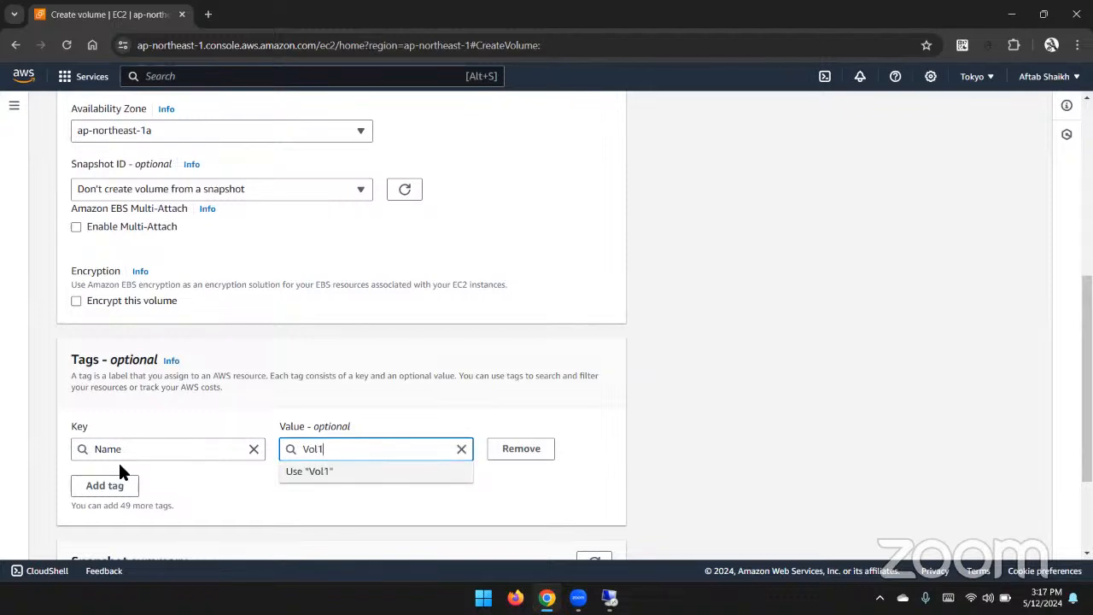
pyautogui.click(474, 381)
pyautogui.scroll(-2, 475, 381)
pyautogui.click(573, 540)
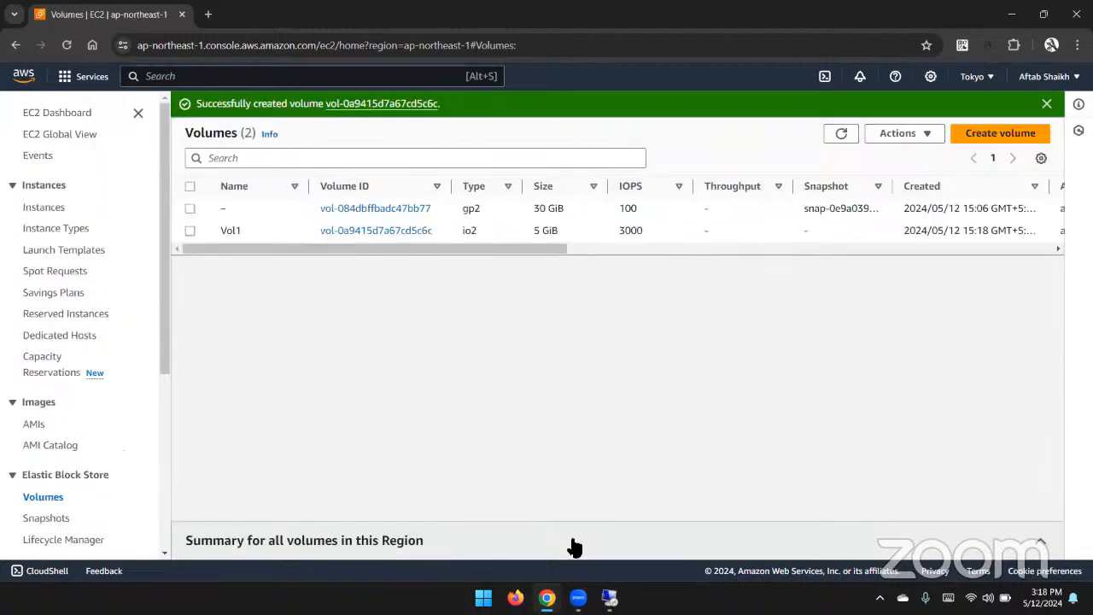
pyautogui.click(1046, 103)
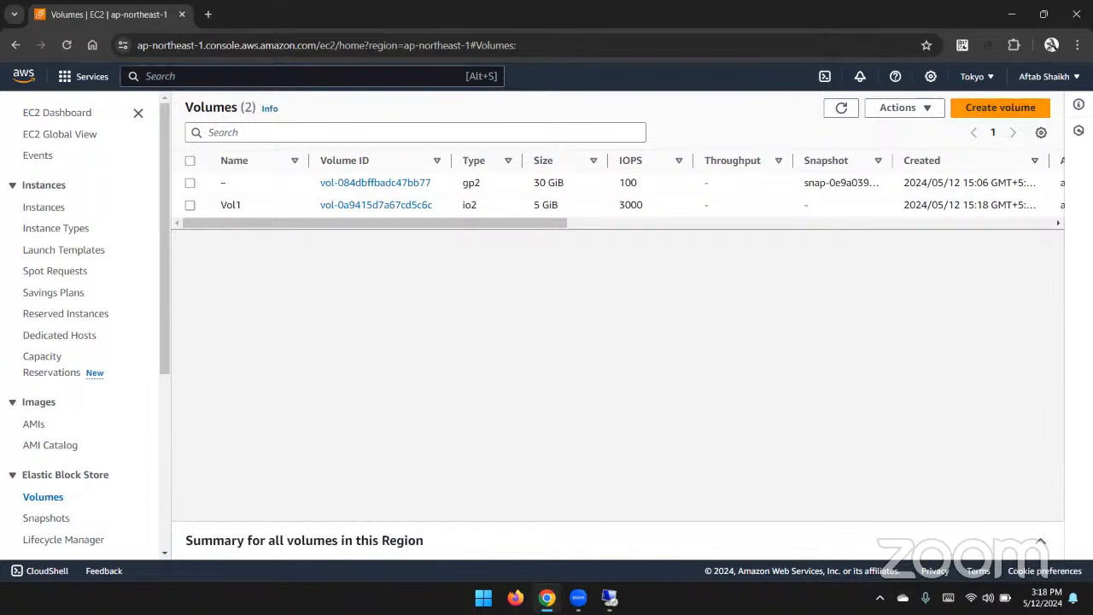
# - Switch to the Remote Desktop session and refresh Disk Management to check for a new disk
pyautogui.click(609, 598)
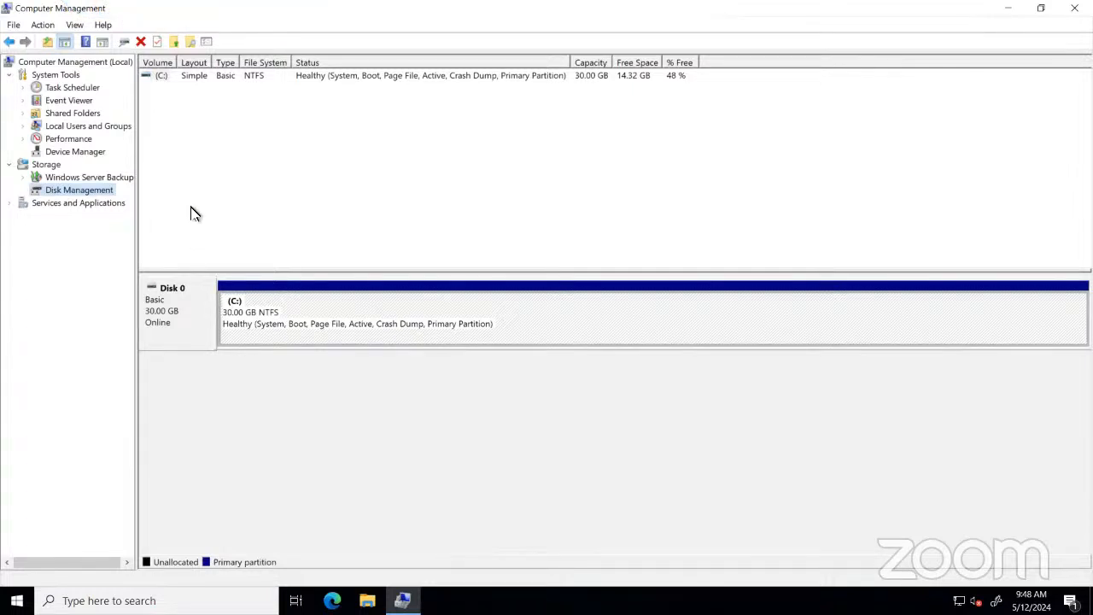
pyautogui.hotkey('ctrl', 'F5')
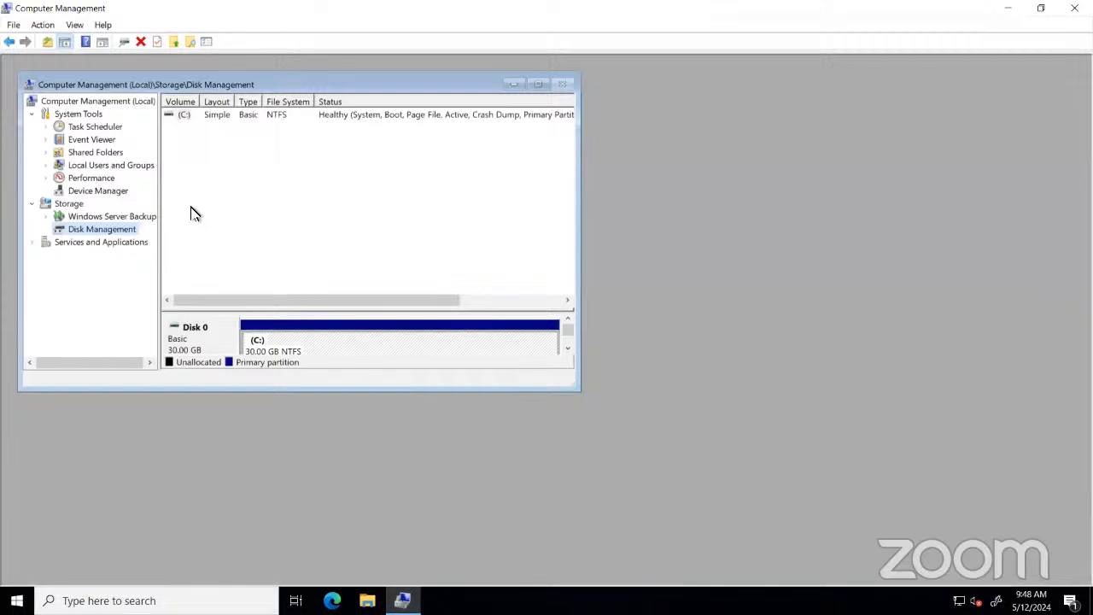
pyautogui.moveTo(354, 74); pyautogui.dragTo(355, 74)
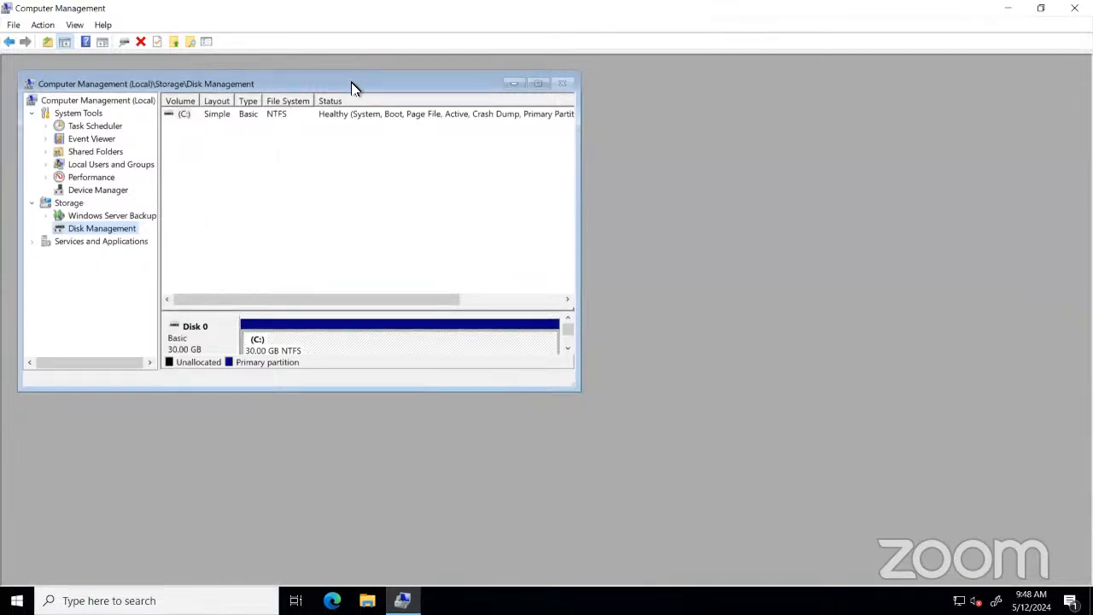
pyautogui.doubleClick(354, 85)
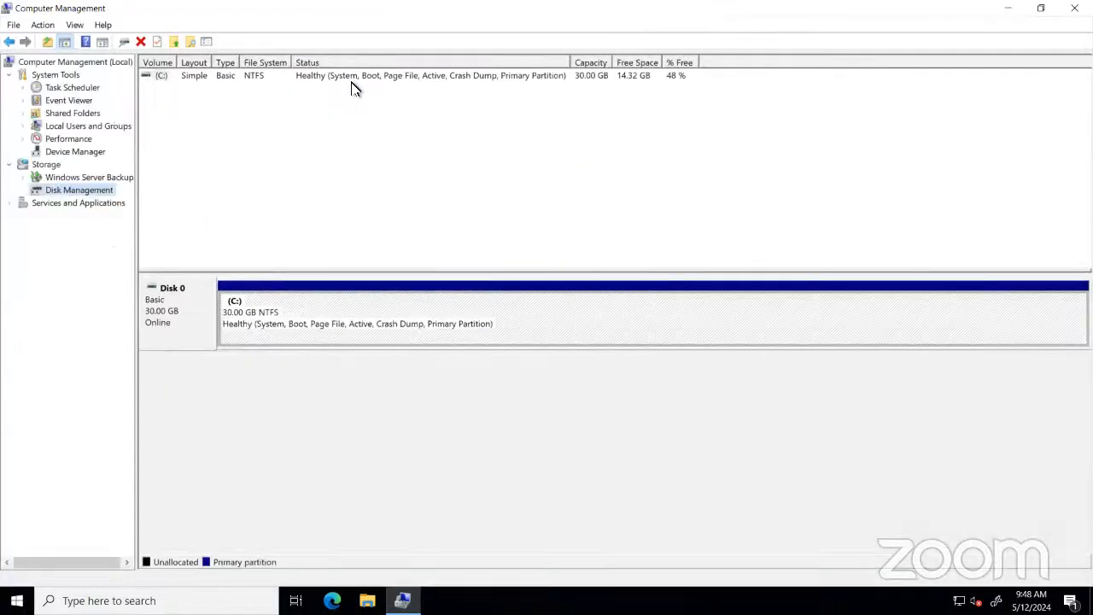
pyautogui.rightClick(60, 196)
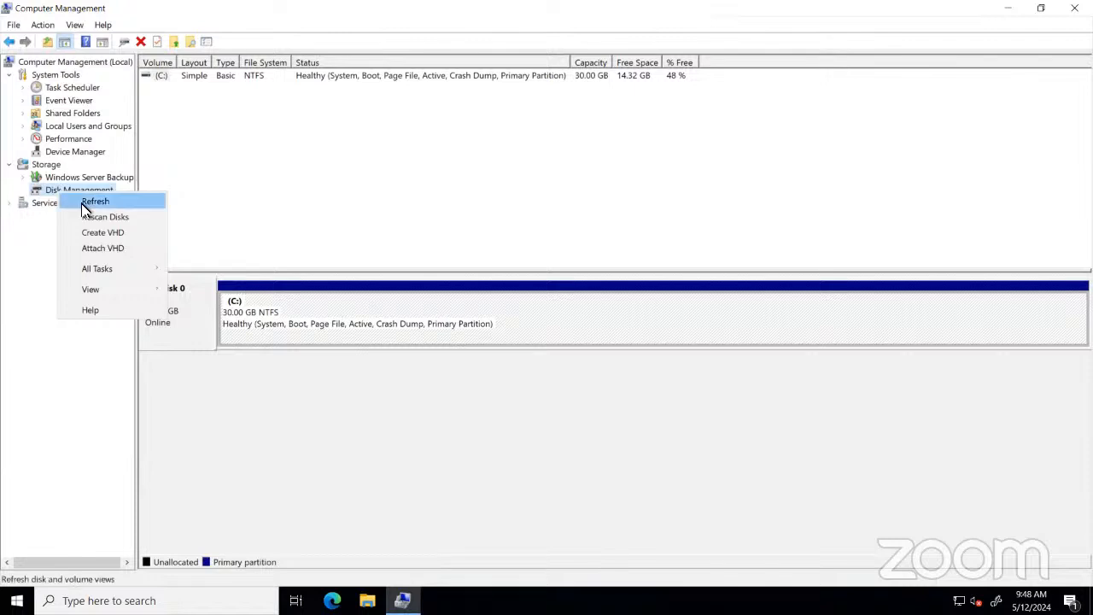
pyautogui.click(88, 202)
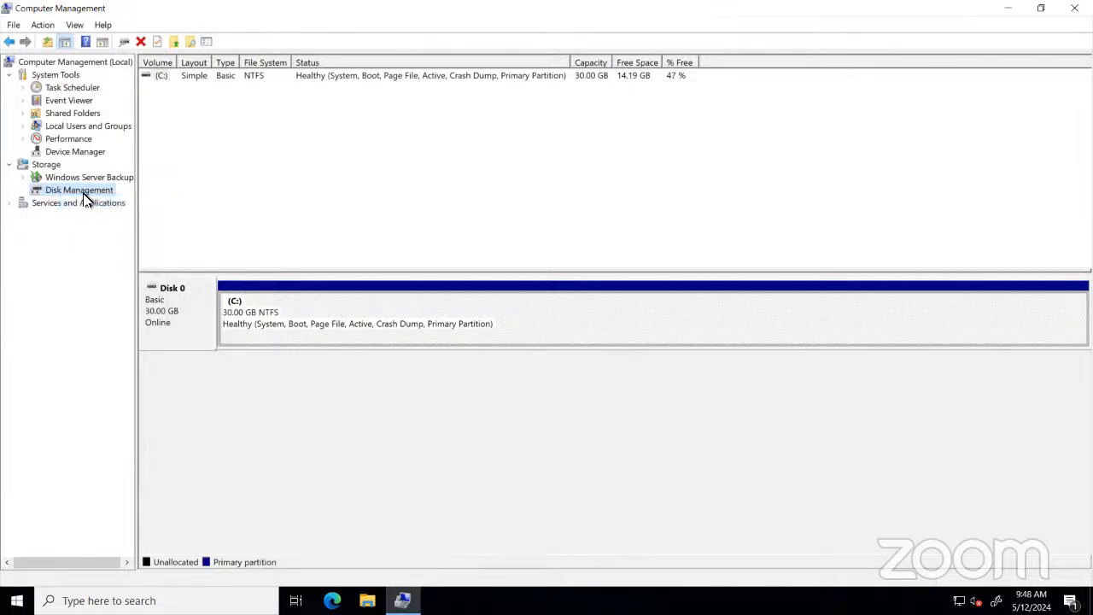
pyautogui.rightClick(86, 198)
pyautogui.click(107, 205)
# - Return to the EC2 console in Chrome, check Vol1's attach option and volume state, and refresh the volumes list
pyautogui.moveTo(206, 2)
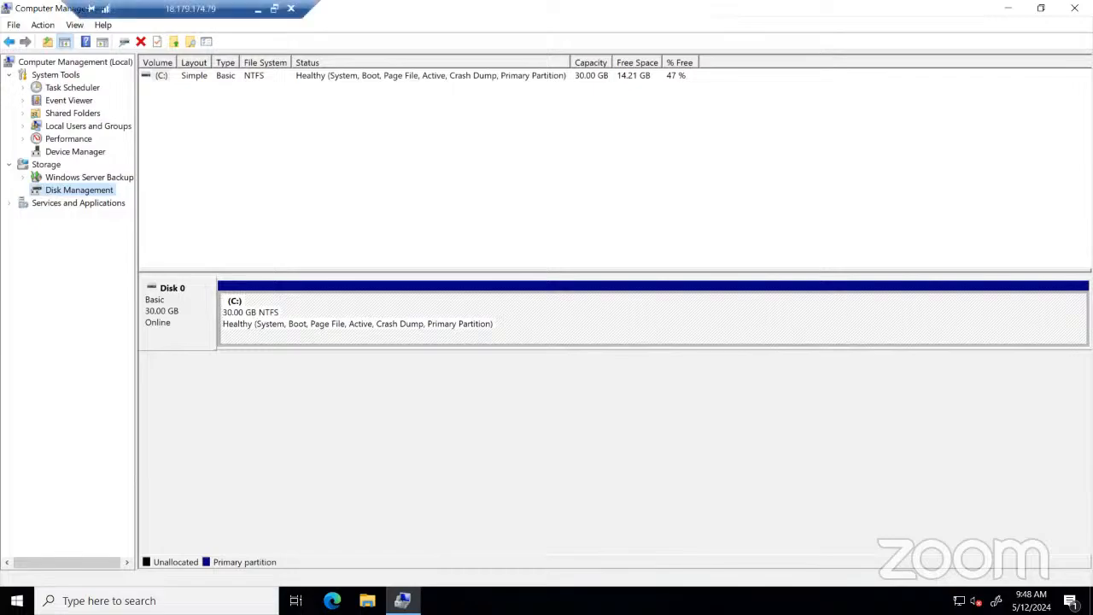
pyautogui.click(257, 8)
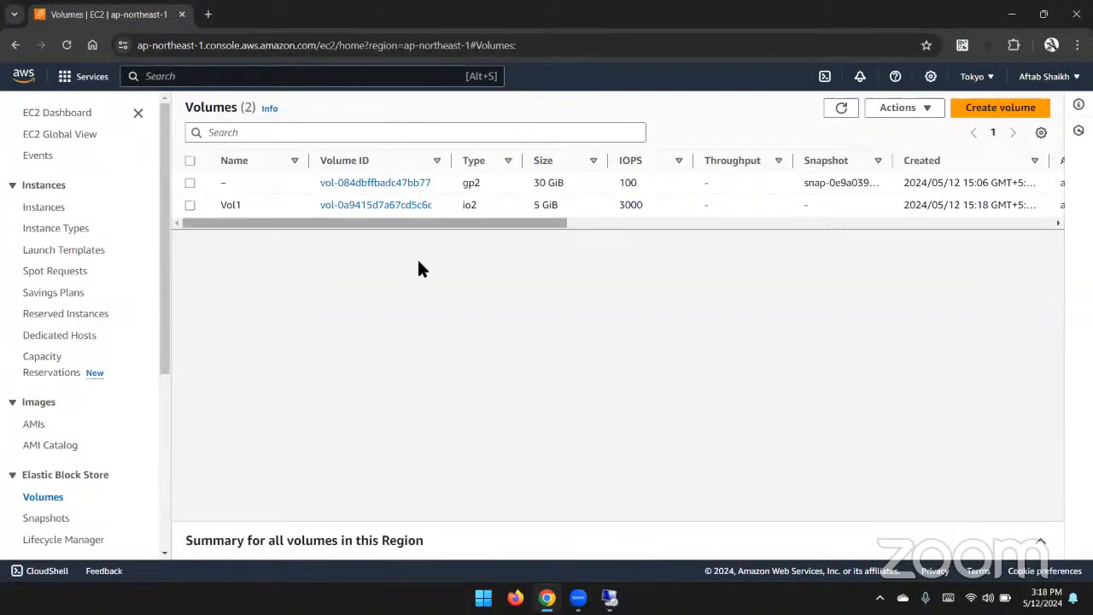
pyautogui.click(300, 210)
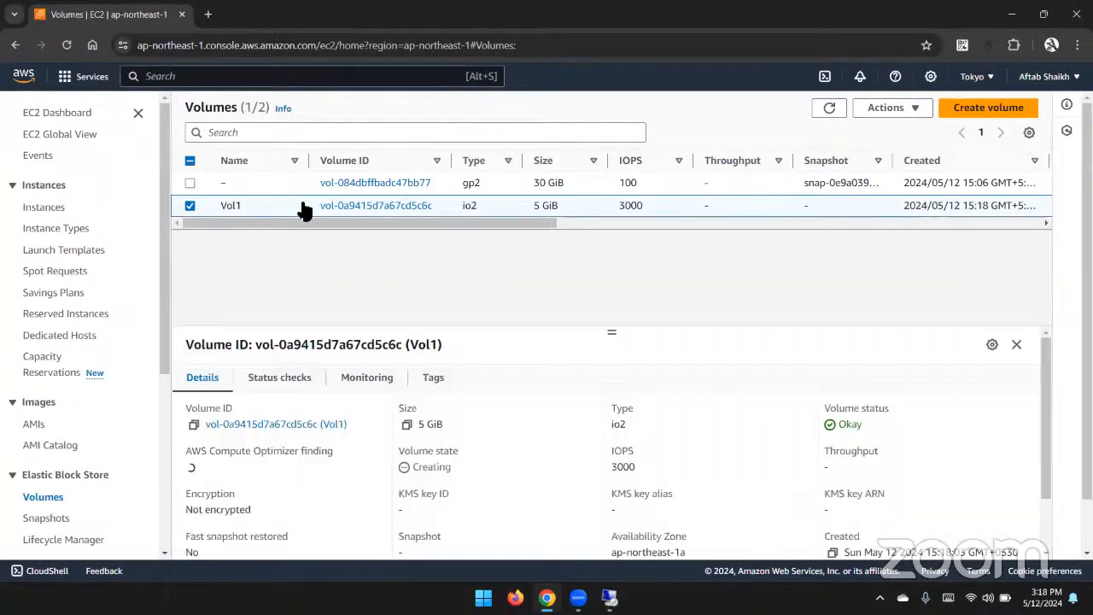
pyautogui.rightClick(304, 211)
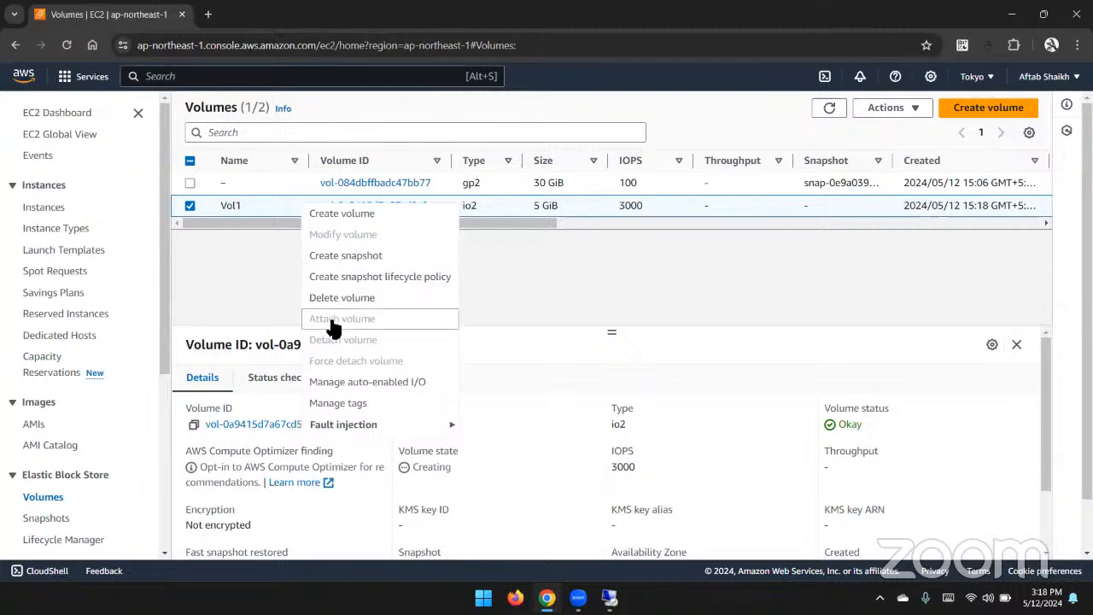
pyautogui.click(466, 219)
pyautogui.moveTo(589, 222); pyautogui.dragTo(713, 218)
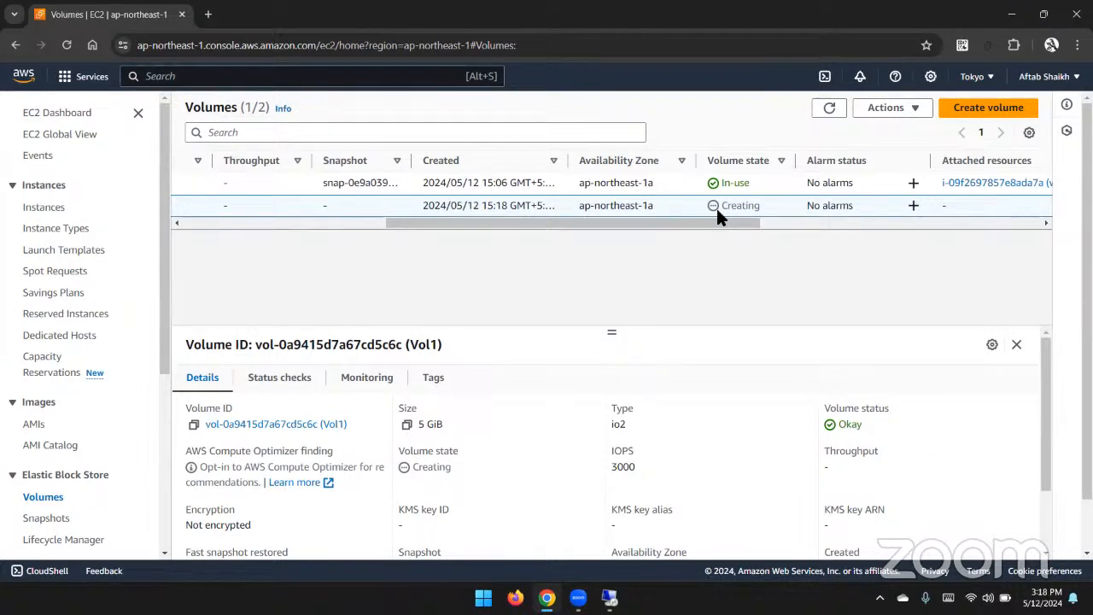
pyautogui.click(829, 109)
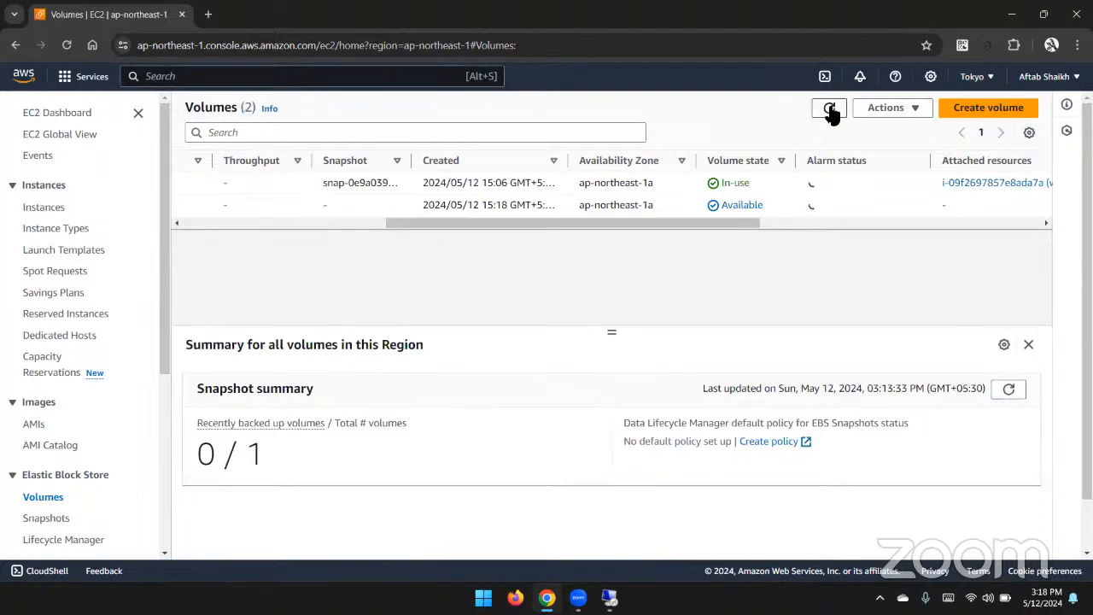
# - Select Vol1 in the volumes list and open its Attach volume page
pyautogui.moveTo(749, 220); pyautogui.dragTo(502, 232)
pyautogui.click(501, 207)
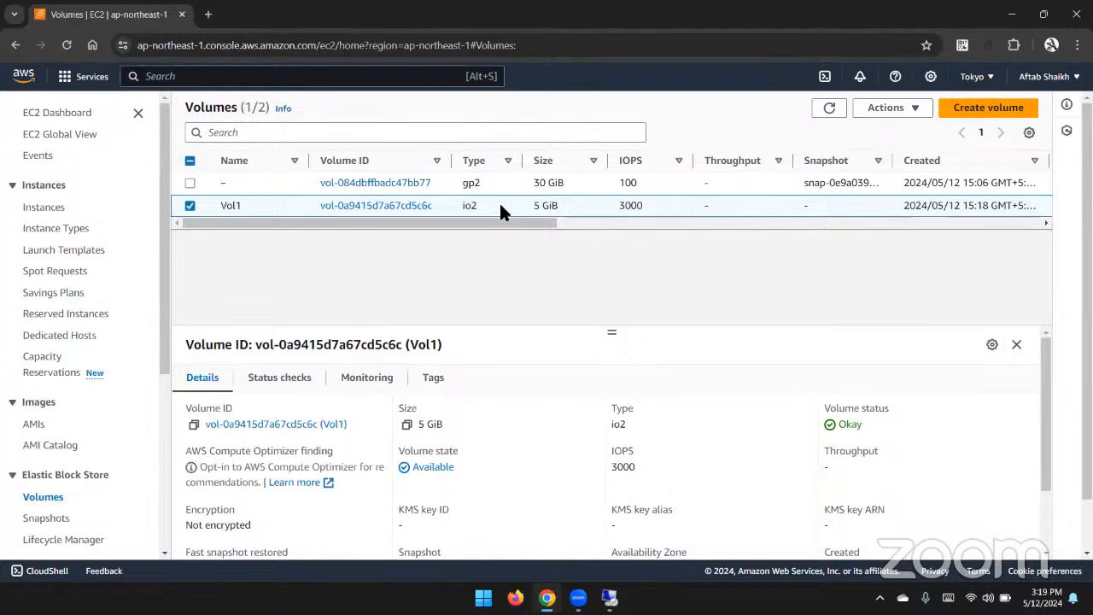
pyautogui.rightClick(503, 211)
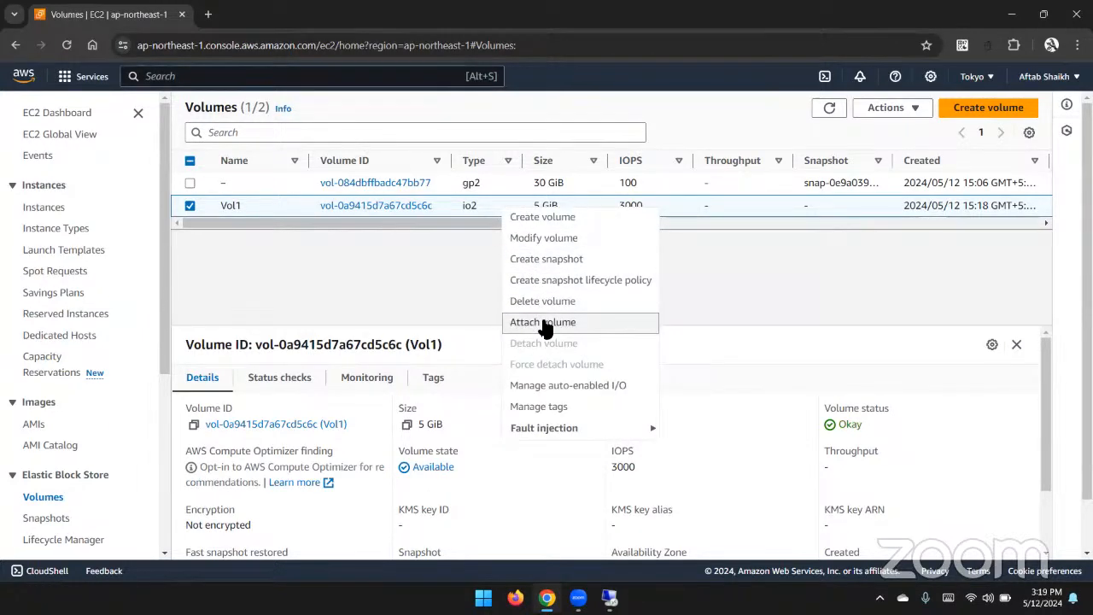
pyautogui.click(546, 322)
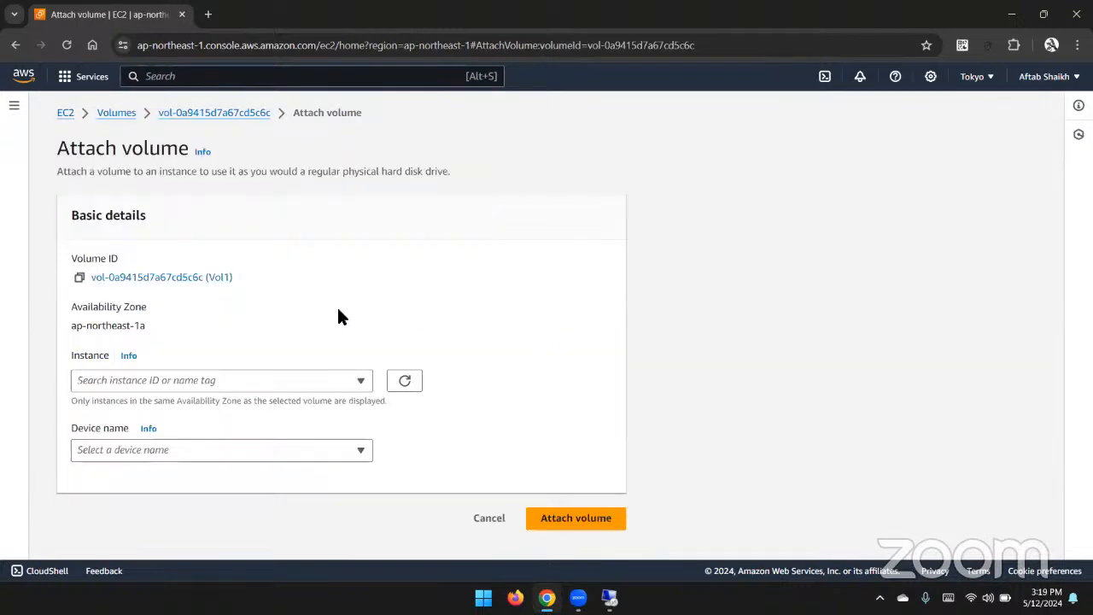
# - Choose the running instance win1 for the attachment and set the device name to xvdy
pyautogui.click(299, 382)
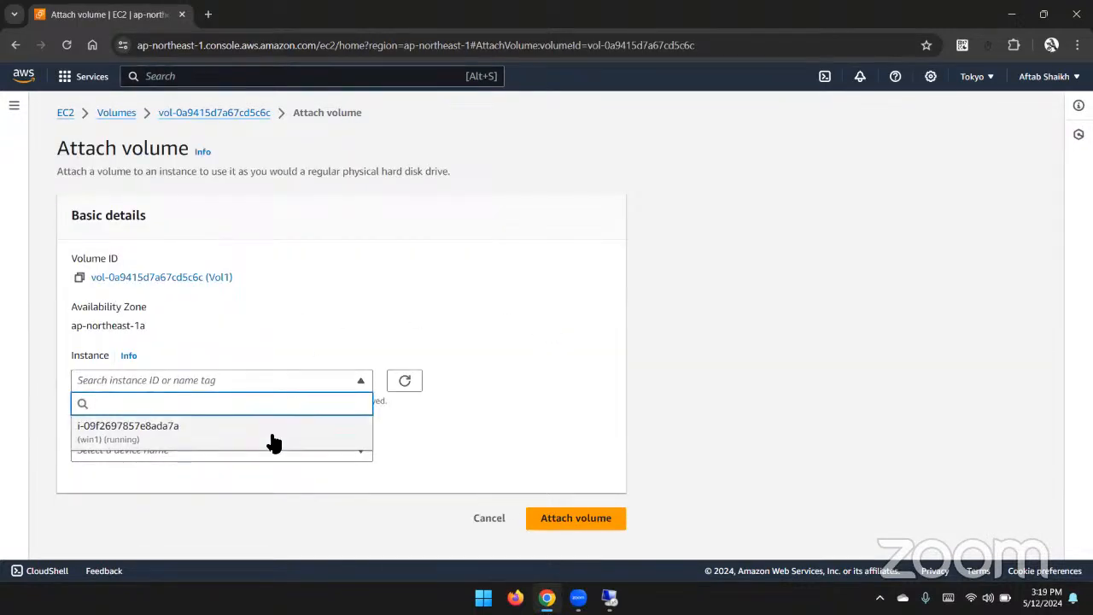
pyautogui.click(271, 439)
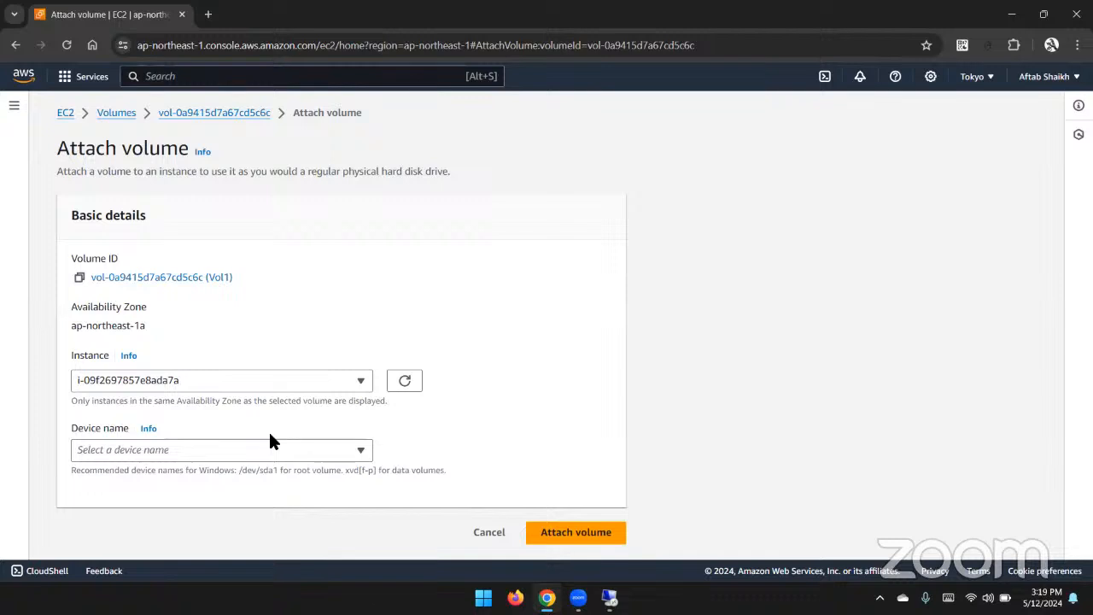
pyautogui.click(307, 450)
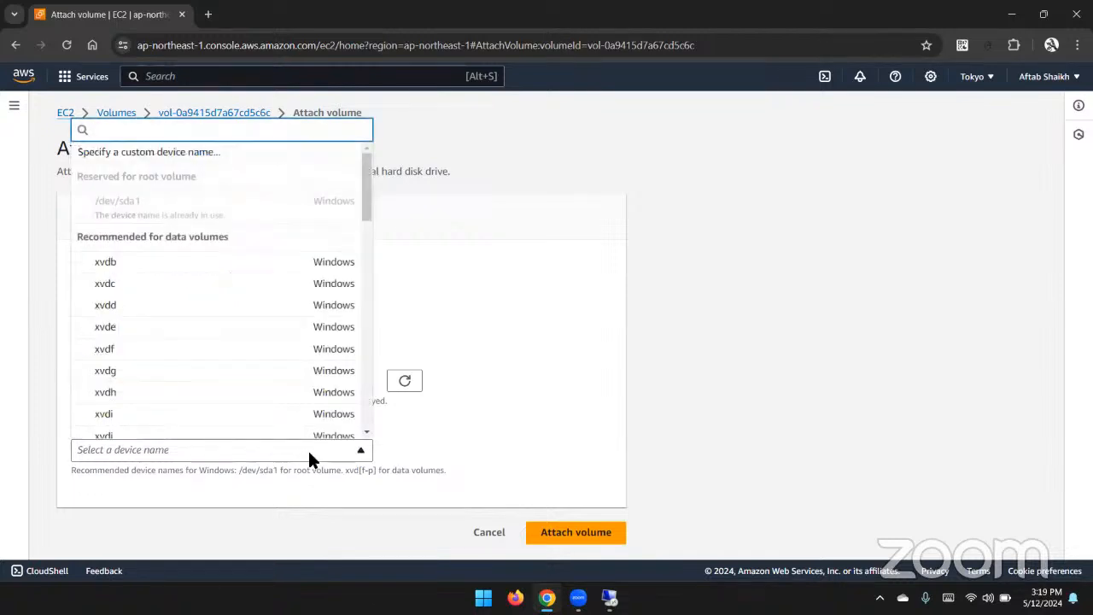
pyautogui.scroll(-12, 295, 373)
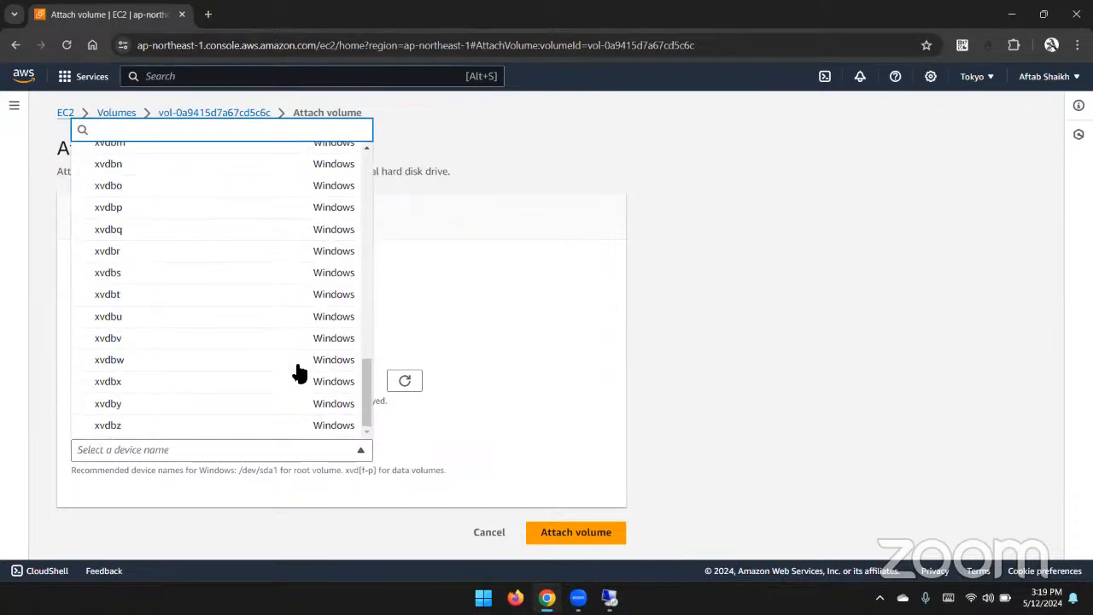
pyautogui.scroll(5, 300, 246)
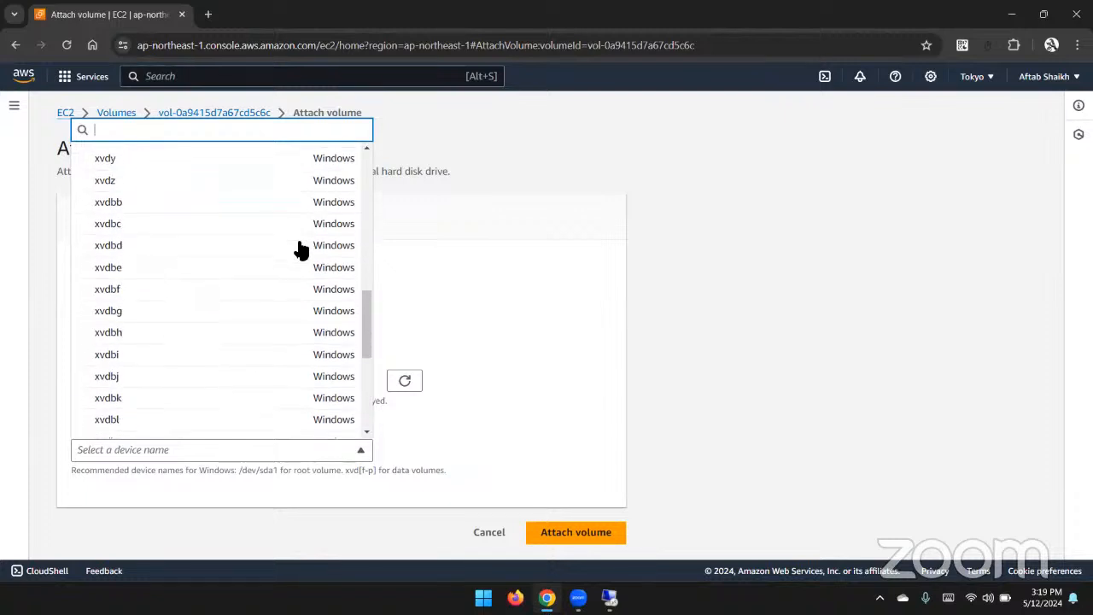
pyautogui.scroll(1, 301, 249)
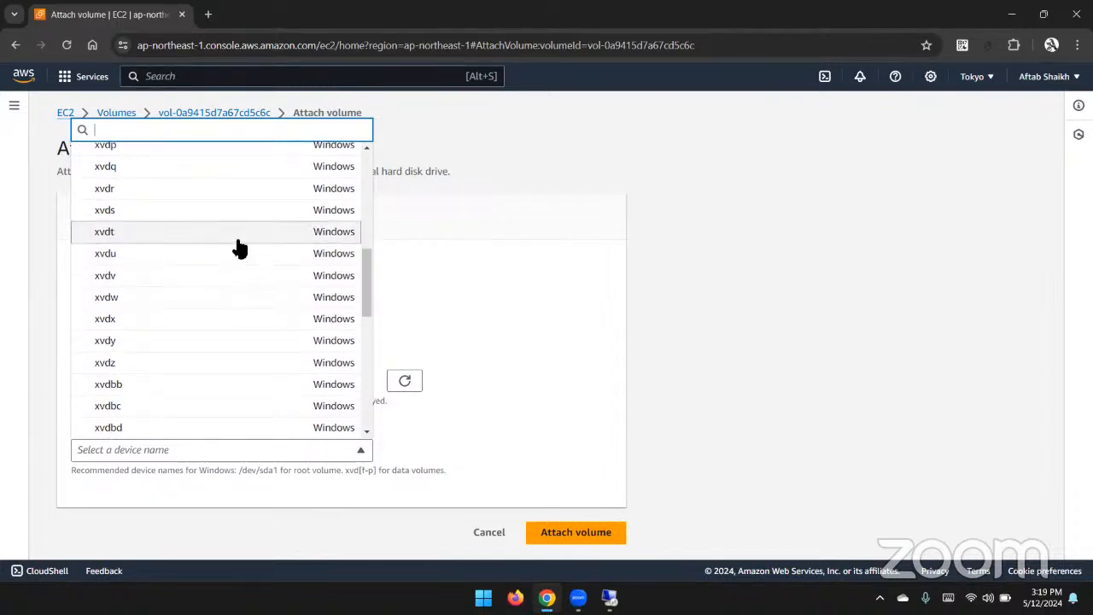
pyautogui.click(198, 345)
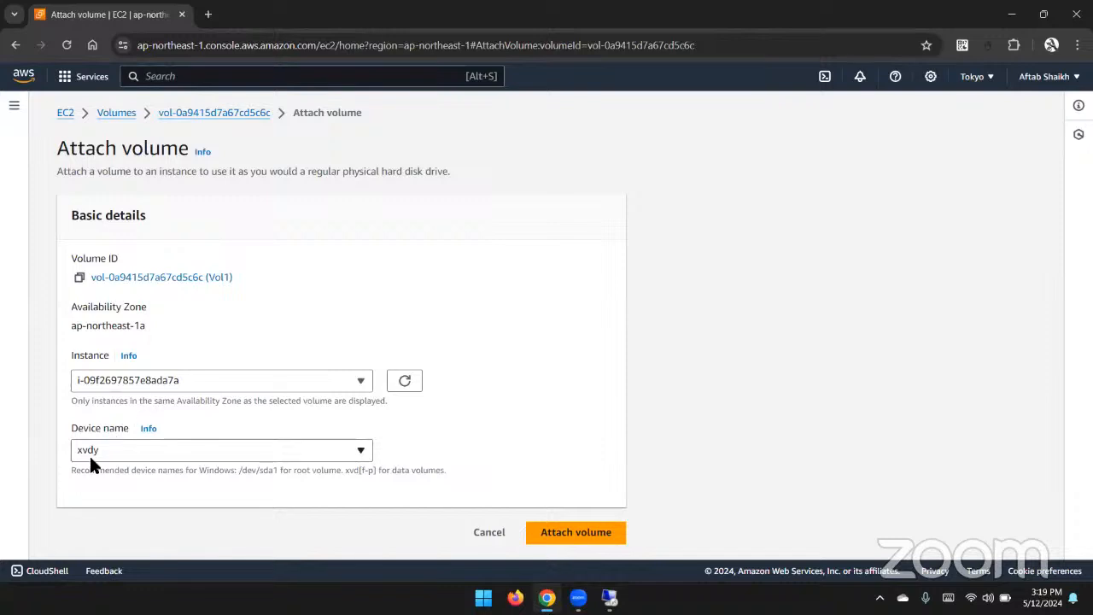
# - Try to attach Vol1 to the chosen instance, review the response and leave the Attach volume page
pyautogui.click(580, 530)
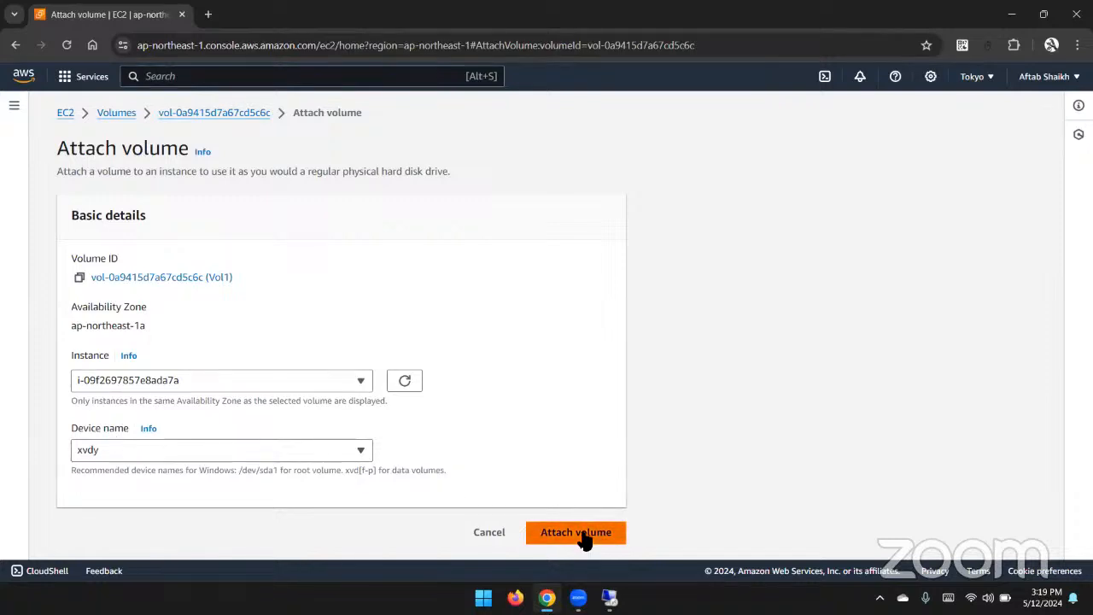
pyautogui.scroll(-2, 625, 452)
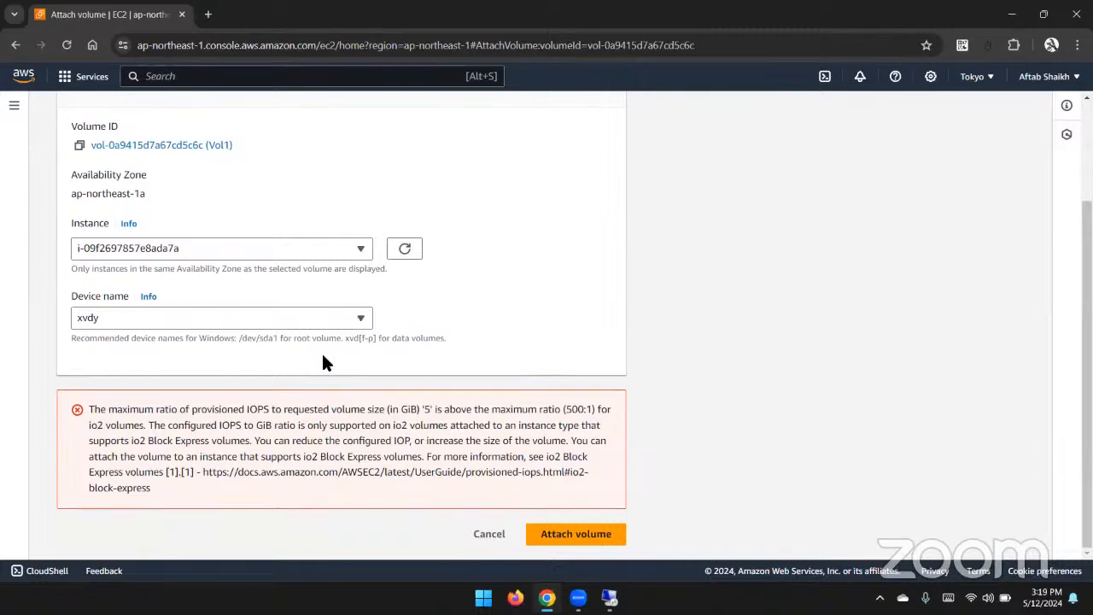
pyautogui.scroll(1, 324, 358)
pyautogui.scroll(2, 323, 361)
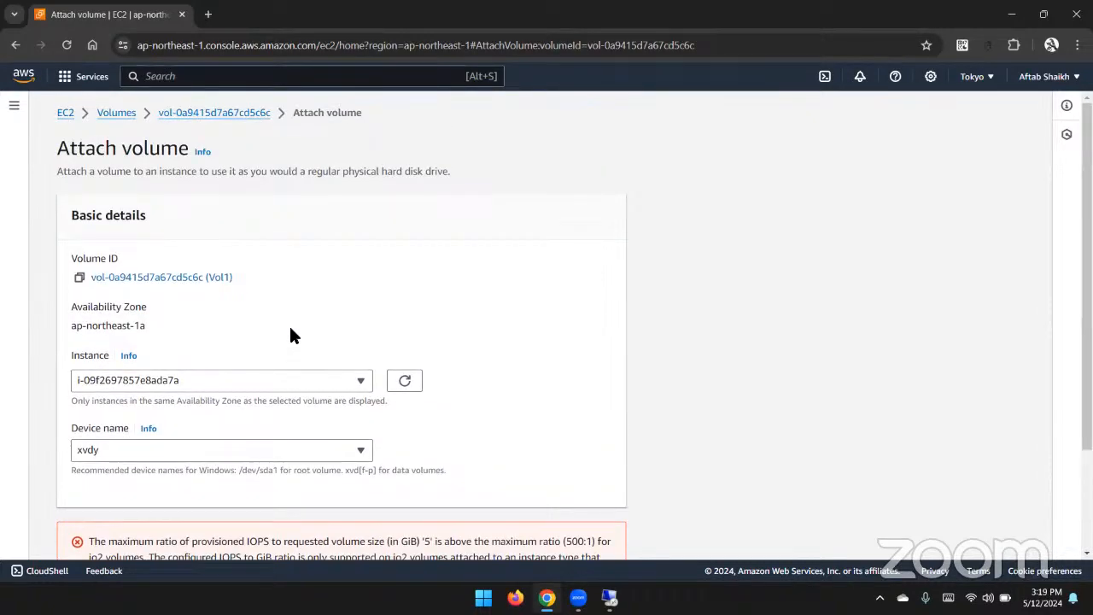
pyautogui.scroll(-2, 291, 333)
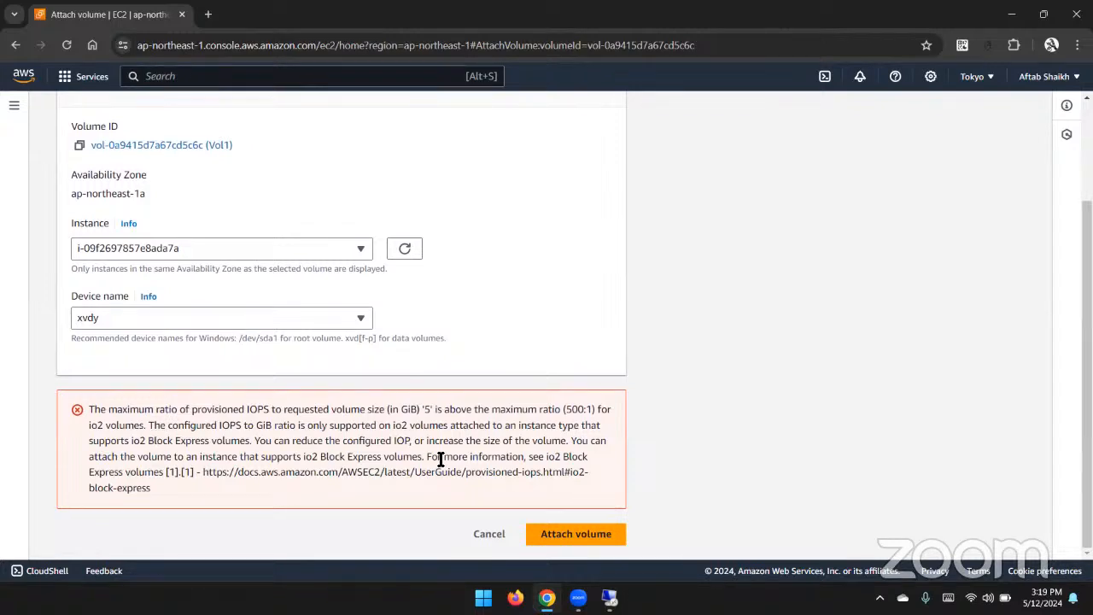
pyautogui.click(489, 533)
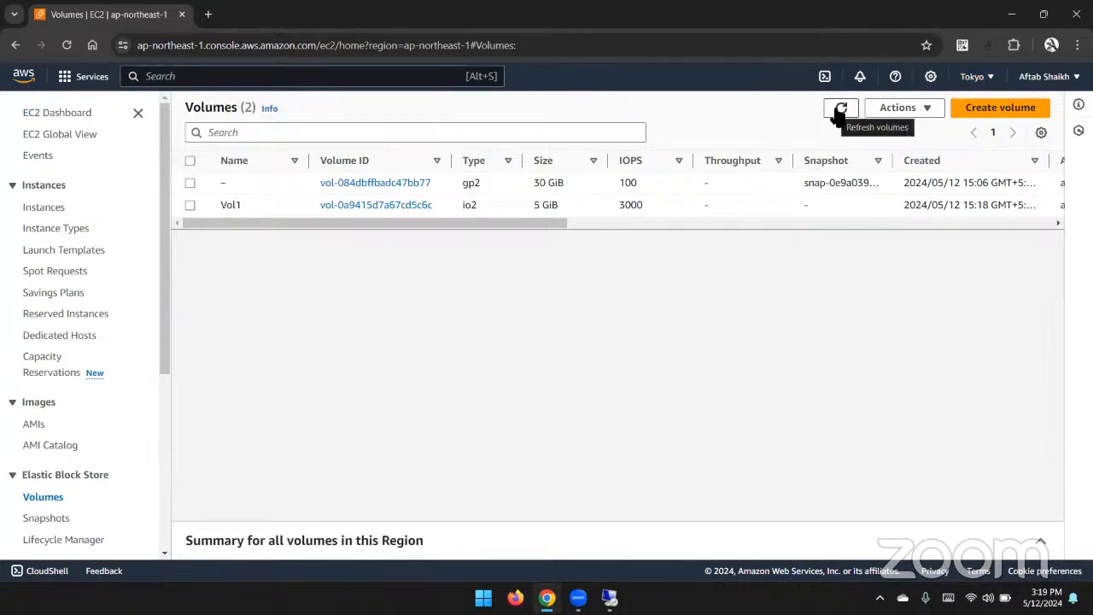
# - Start a new EBS volume of type General Purpose SSD (gp2) with a size of 3 GiB
pyautogui.click(1020, 108)
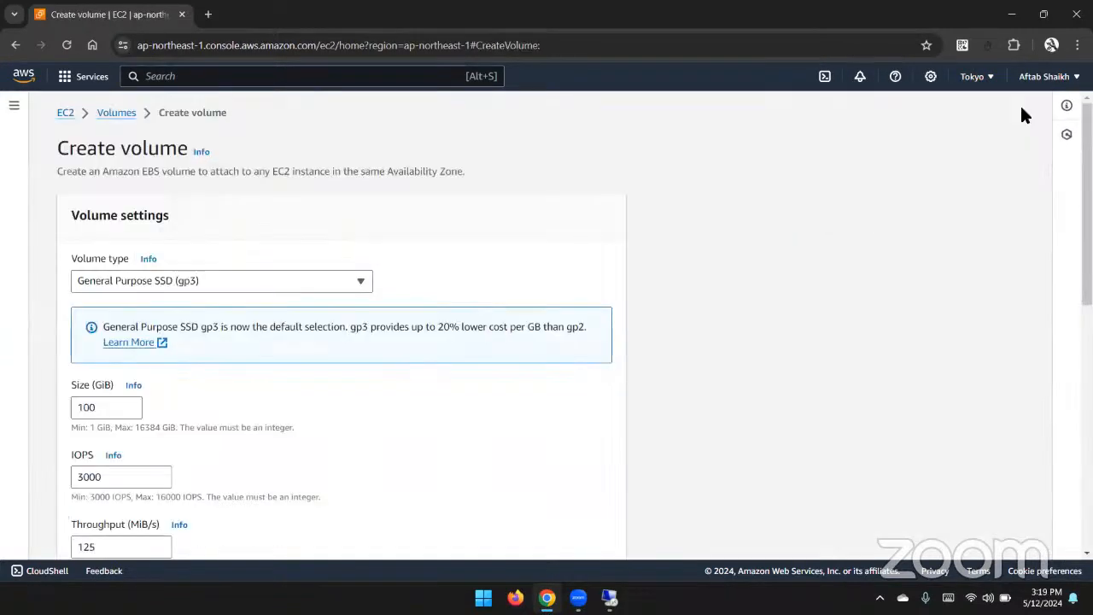
pyautogui.click(235, 287)
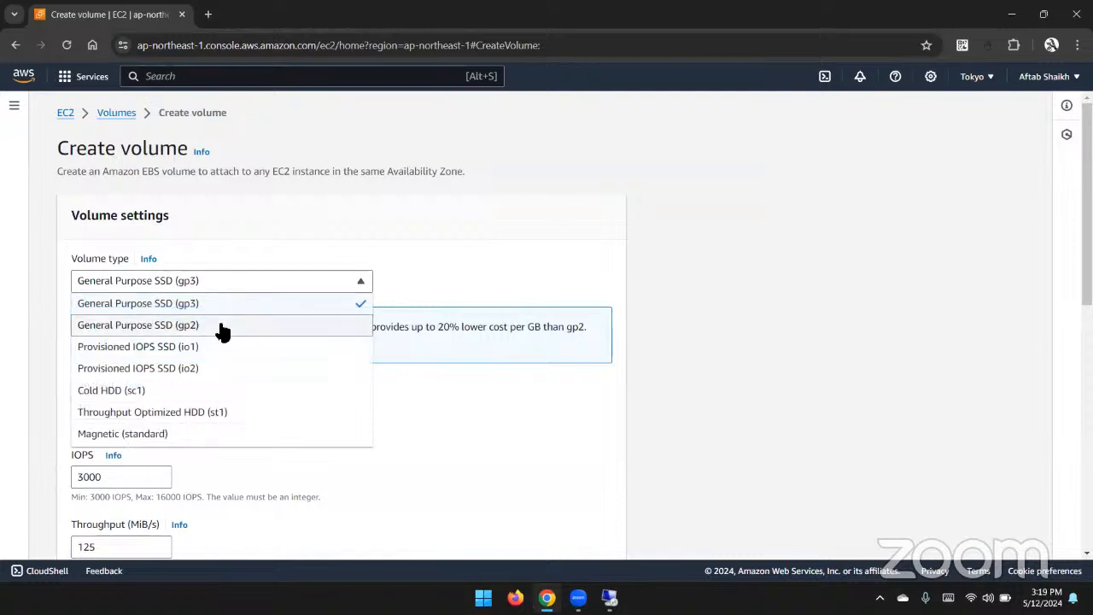
pyautogui.click(218, 323)
pyautogui.click(102, 344)
pyautogui.press('BackSpace')
pyautogui.press('BackSpace')
pyautogui.press('BackSpace')
pyautogui.write('3')
pyautogui.scroll(-2, 101, 350)
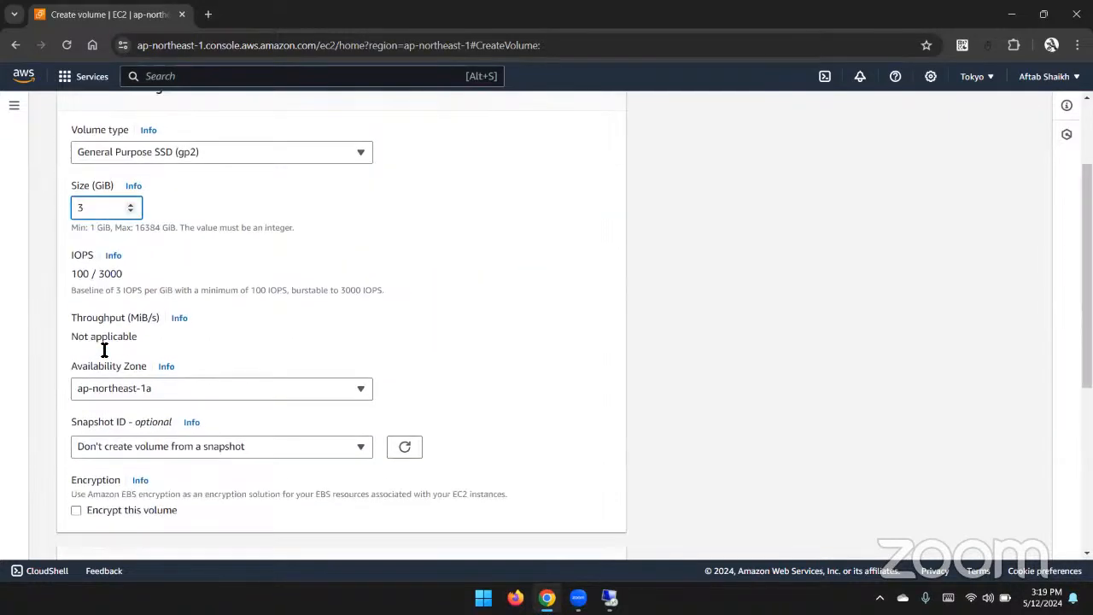
# - Add a tag with key Name and value Vol2, and create the volume
pyautogui.scroll(-3, 215, 356)
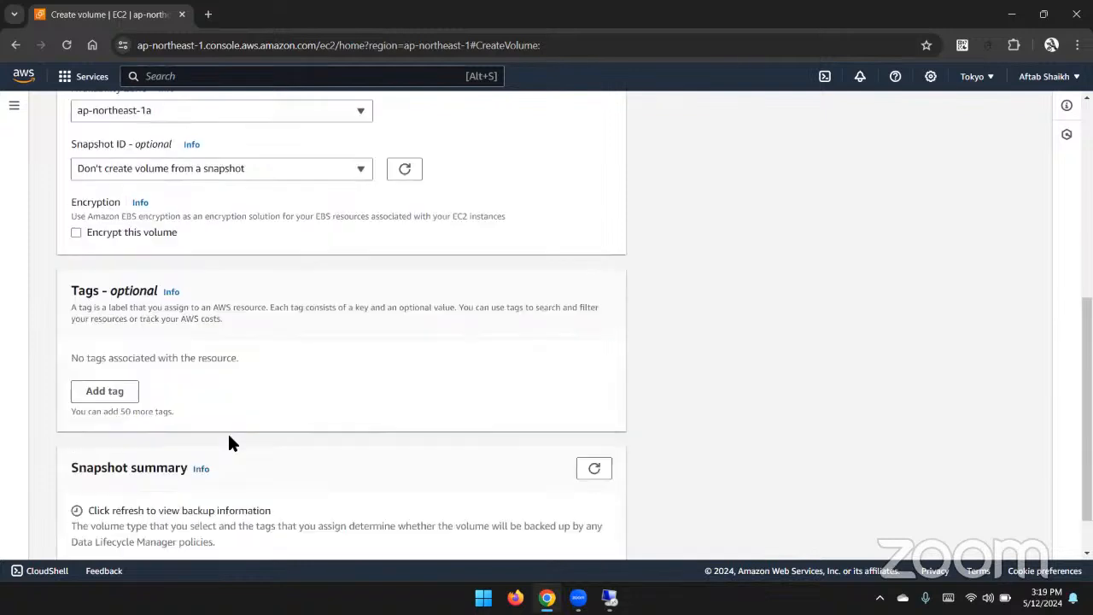
pyautogui.click(109, 336)
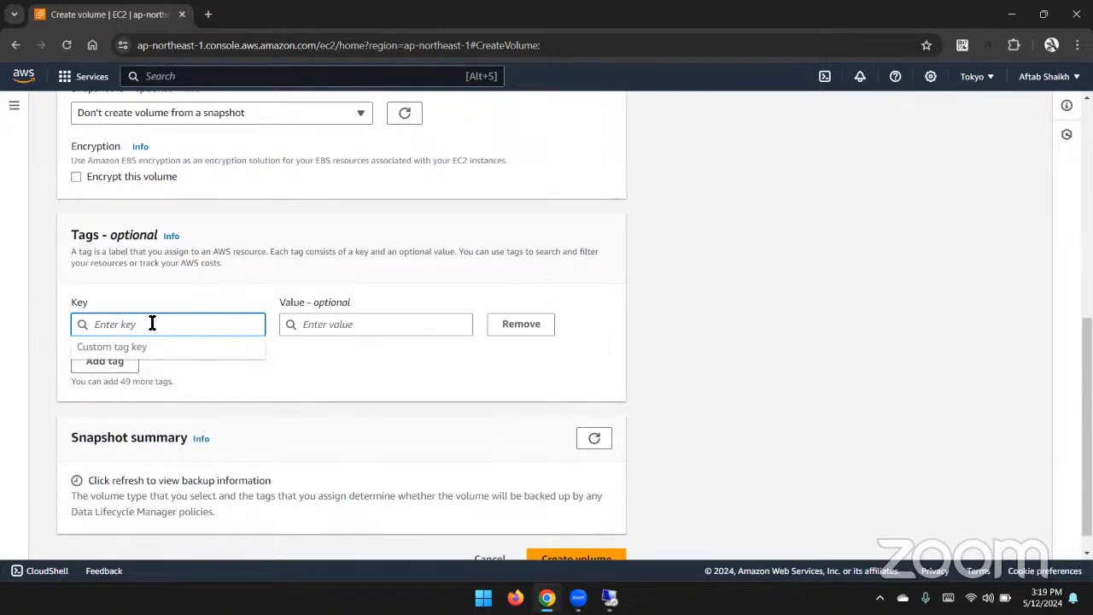
pyautogui.write('Name')
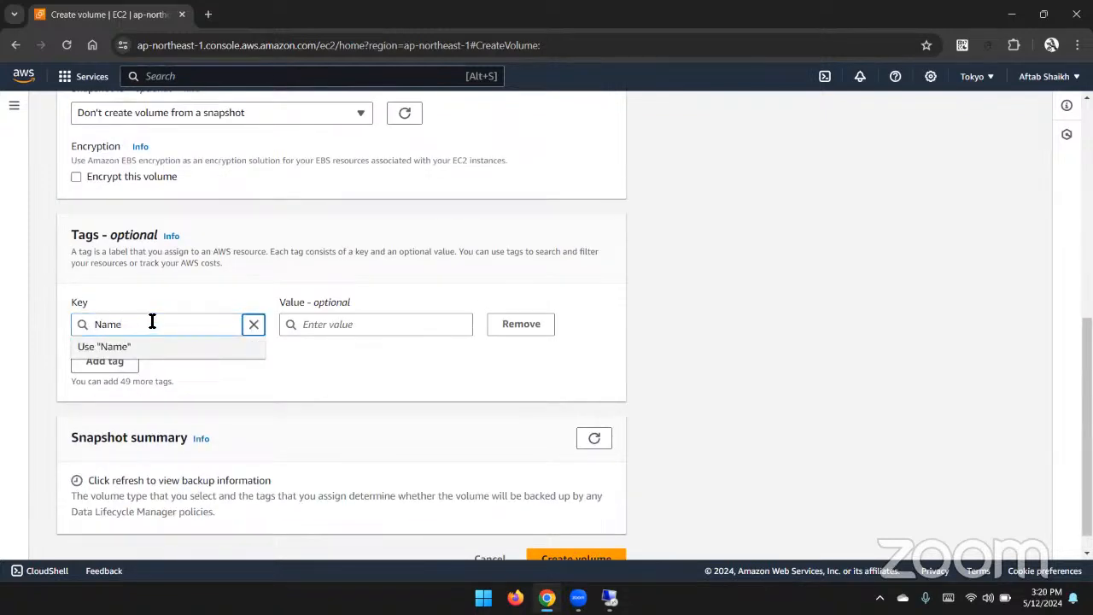
pyautogui.press('Tab')
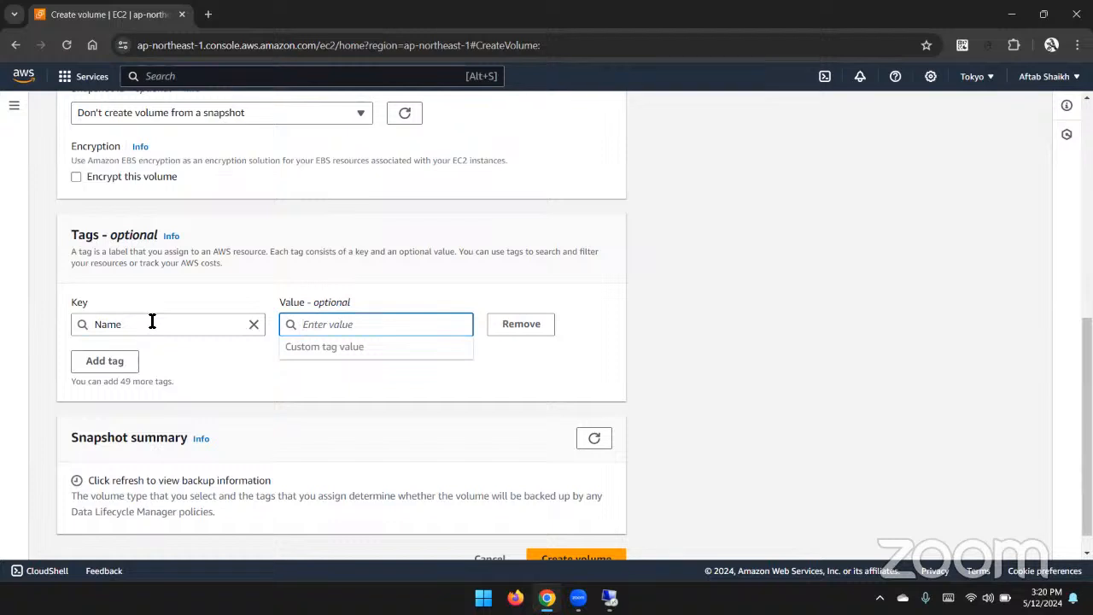
pyautogui.write('Vol2')
pyautogui.scroll(-1, 664, 315)
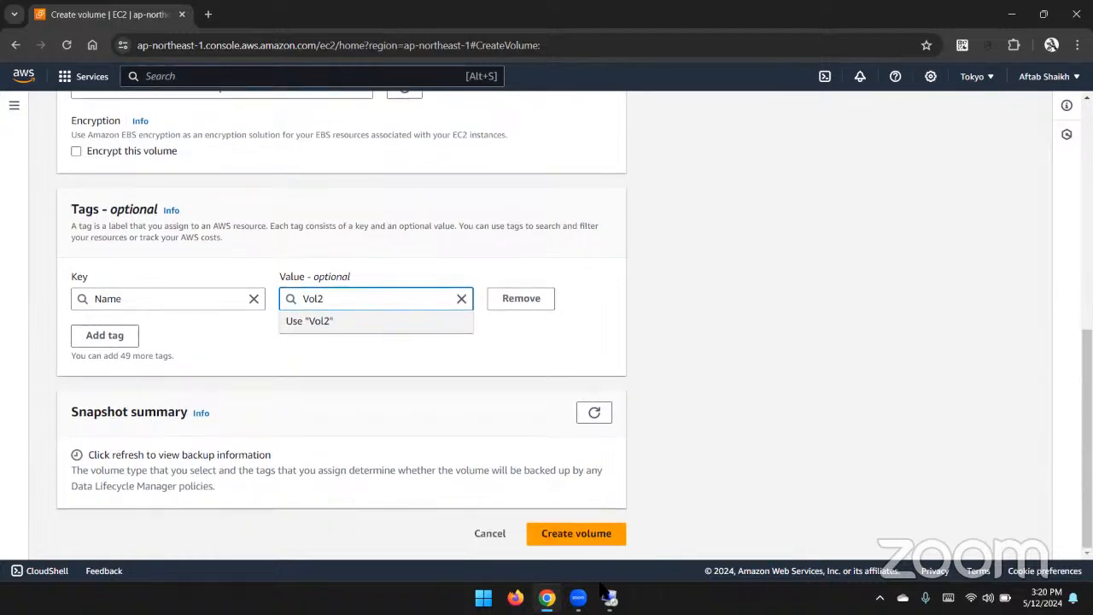
pyautogui.click(568, 532)
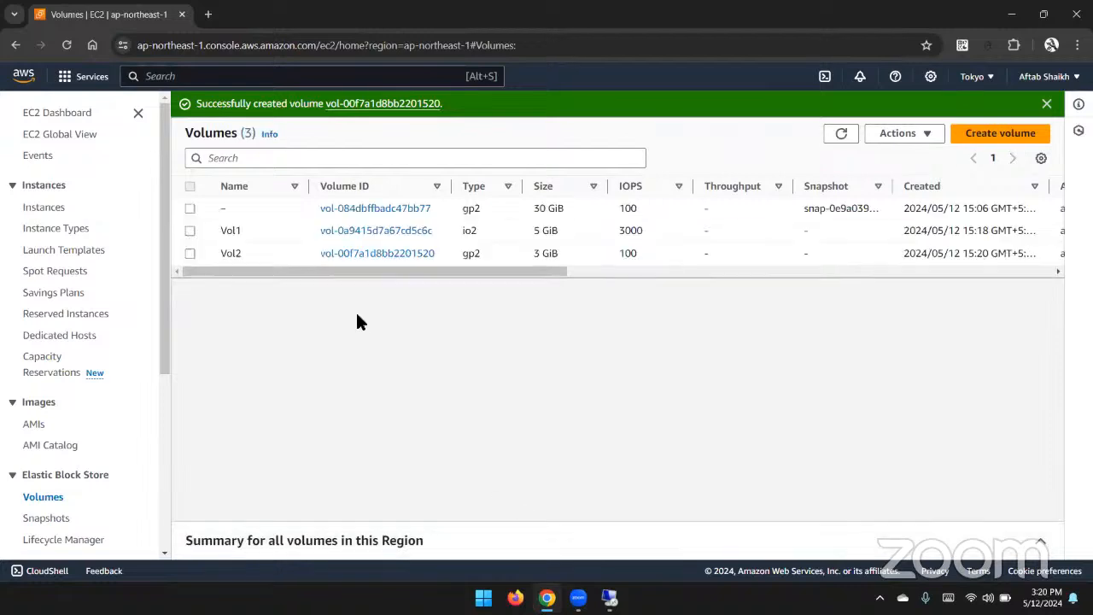
# - Check Vol2's attach option, refresh the volumes list and check the volume state
pyautogui.click(295, 254)
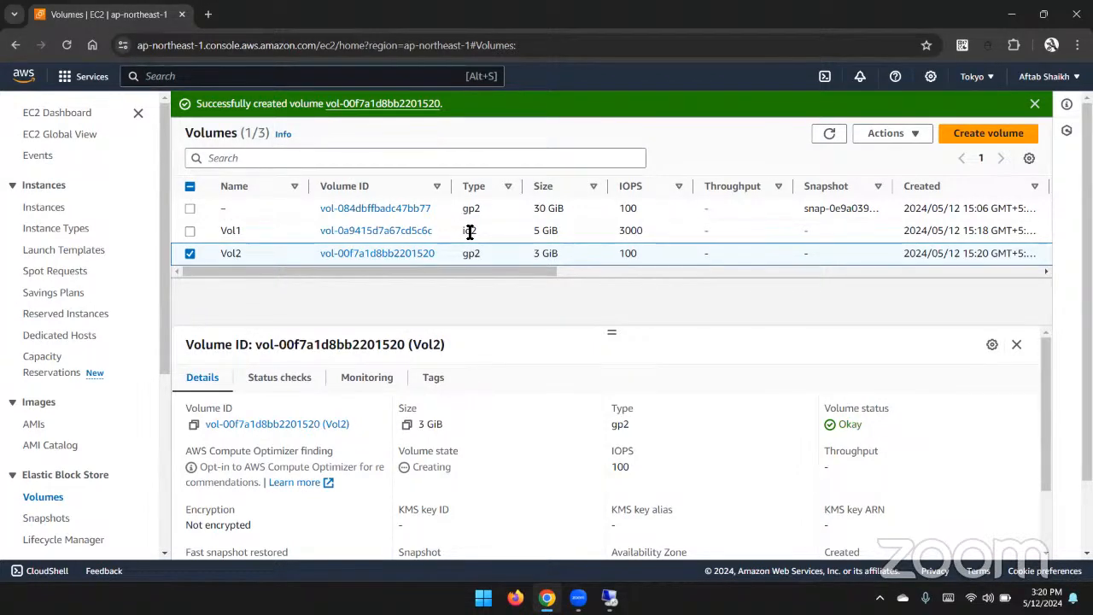
pyautogui.rightClick(510, 256)
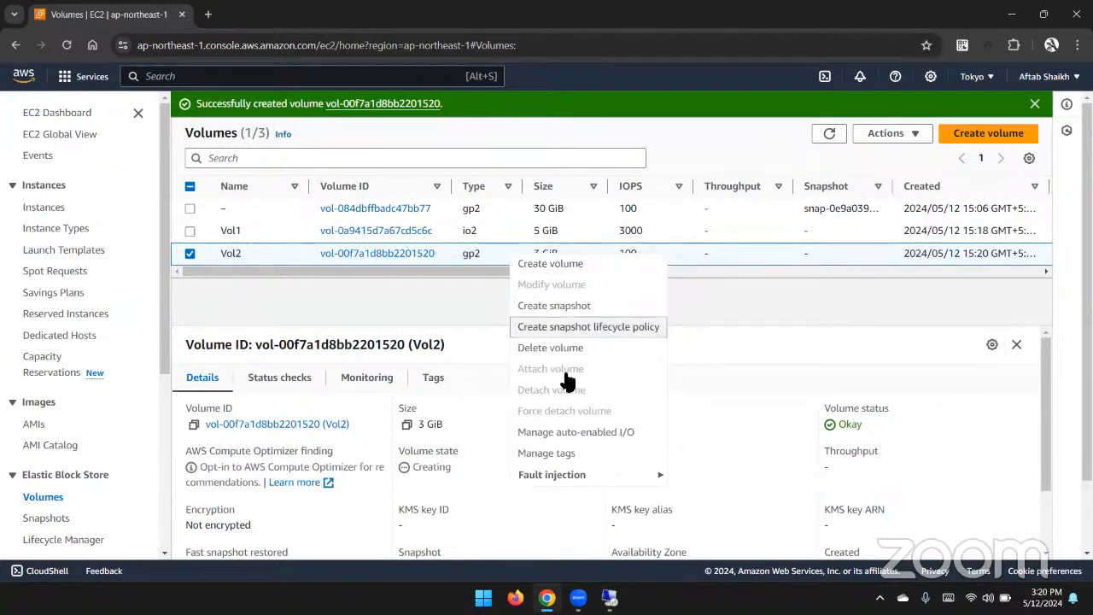
pyautogui.doubleClick(826, 134)
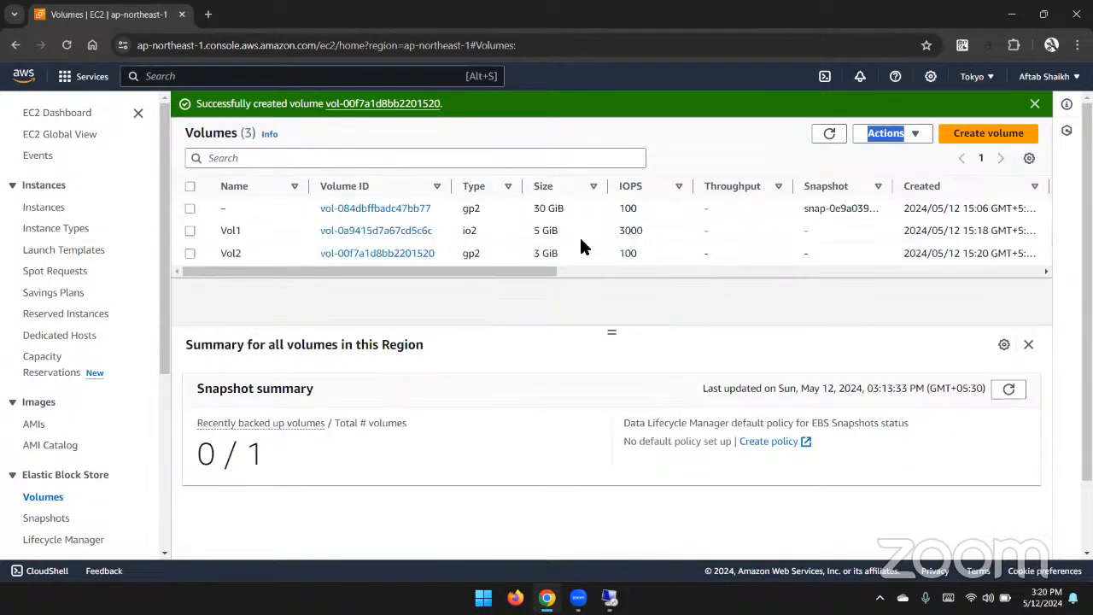
pyautogui.hscroll(5, 609, 242)
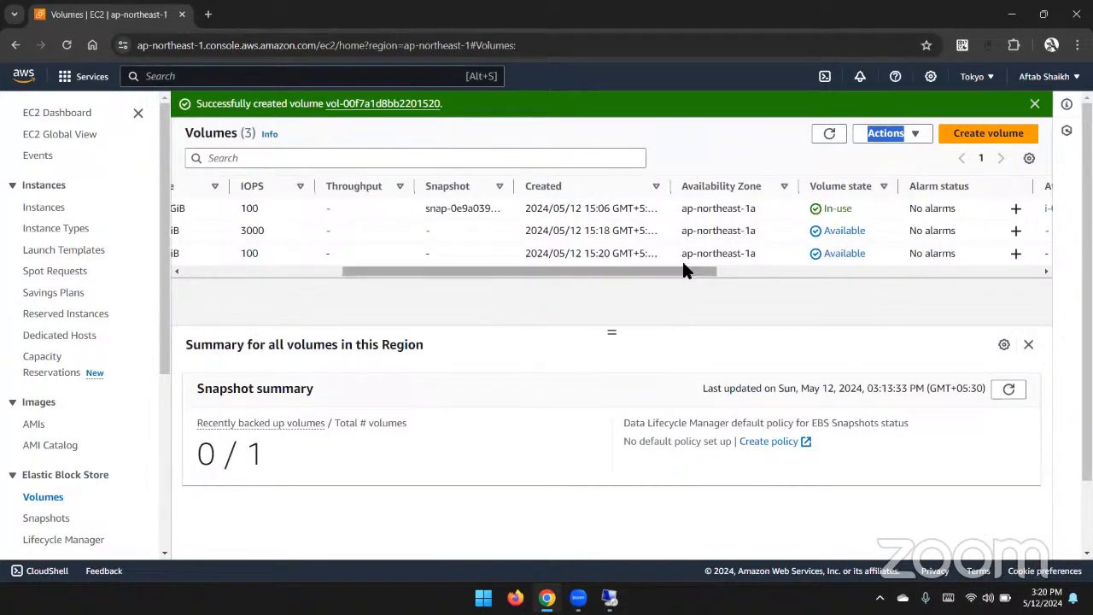
pyautogui.hscroll(-5, 622, 258)
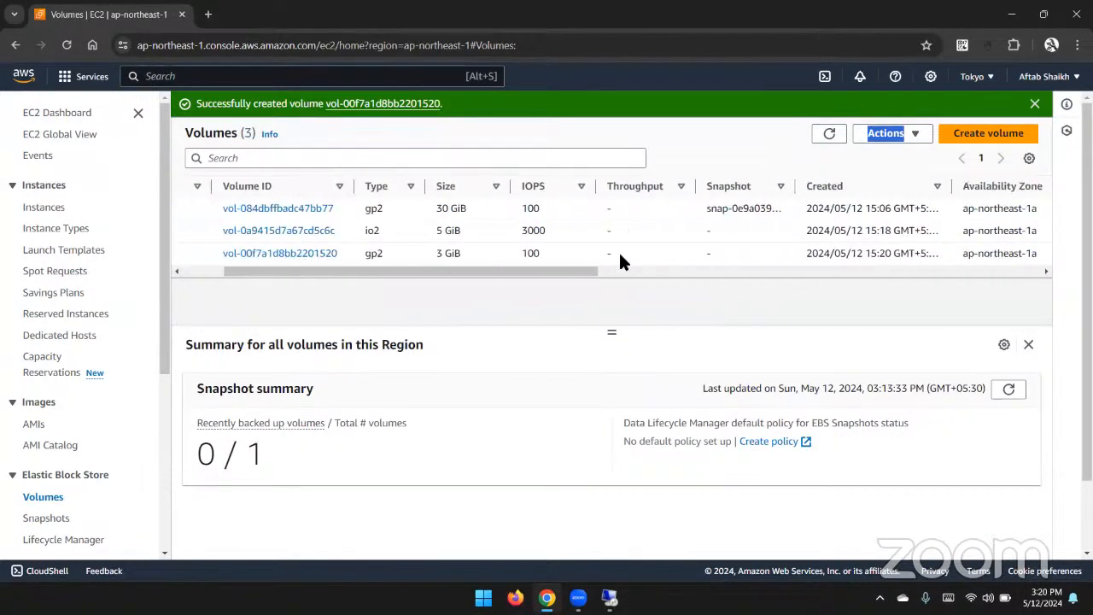
# - Select Vol2 in the volumes list and open its Attach volume page
pyautogui.click(475, 258)
pyautogui.rightClick(475, 259)
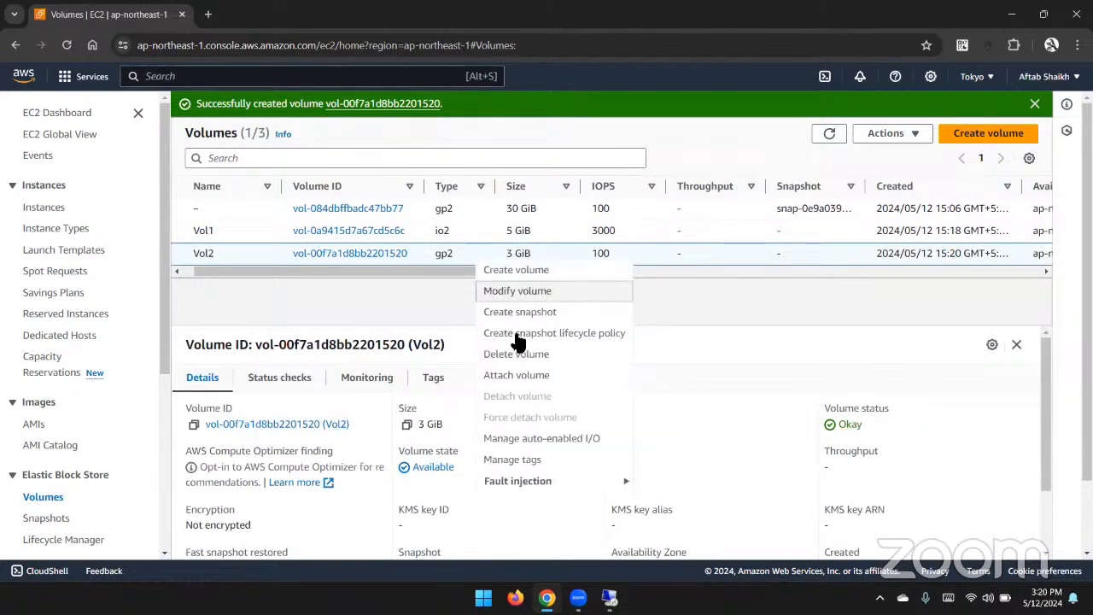
pyautogui.click(517, 376)
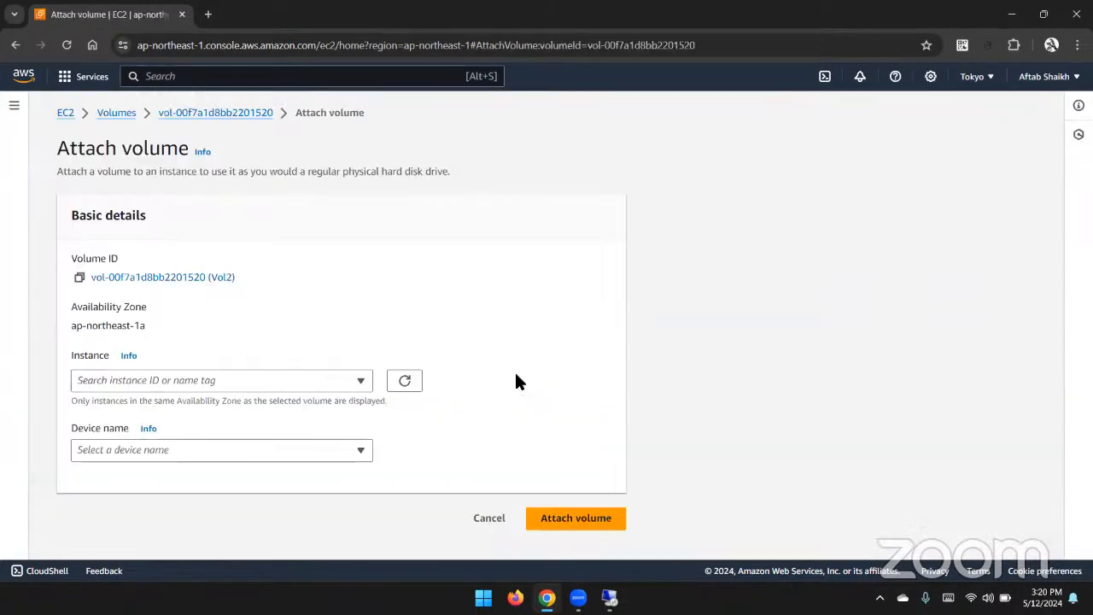
# - Attach Vol2 to the running instance win1 with the device name xvdc
pyautogui.click(263, 381)
pyautogui.click(239, 429)
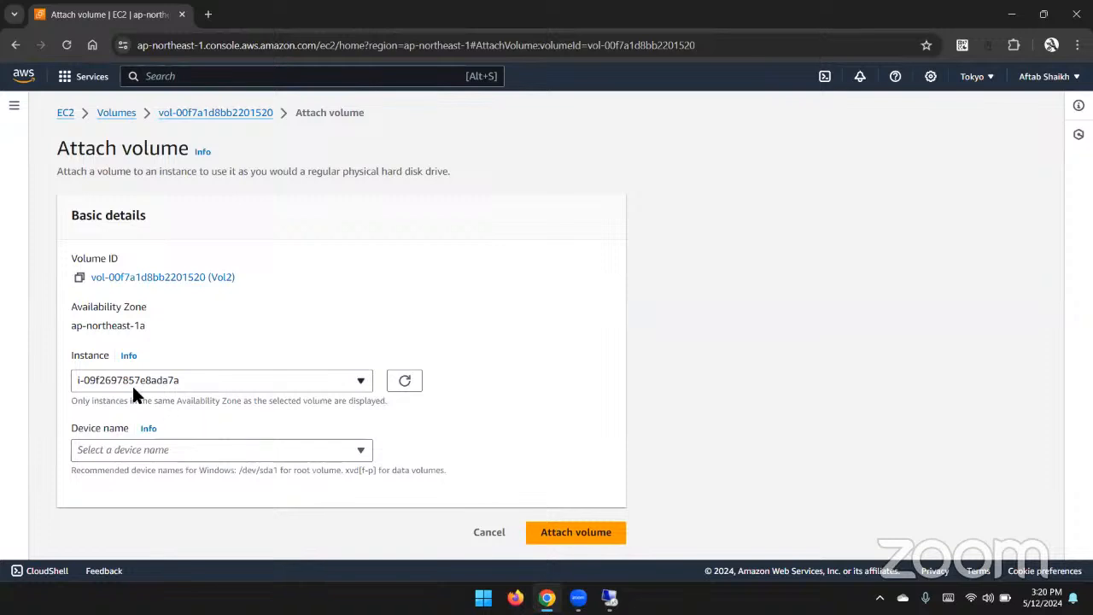
pyautogui.click(195, 383)
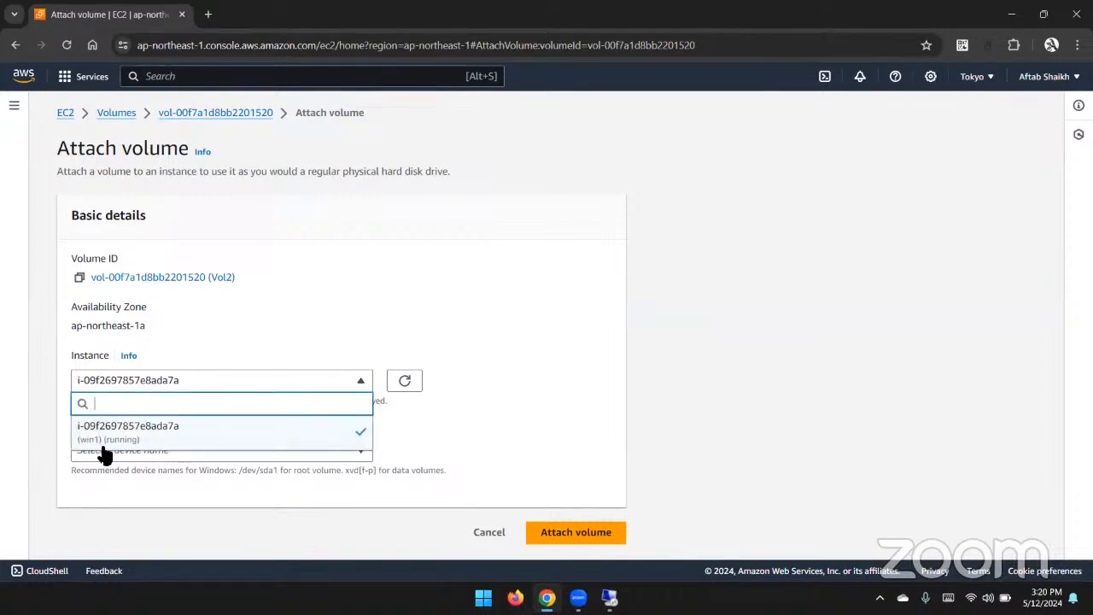
pyautogui.click(147, 439)
pyautogui.click(188, 449)
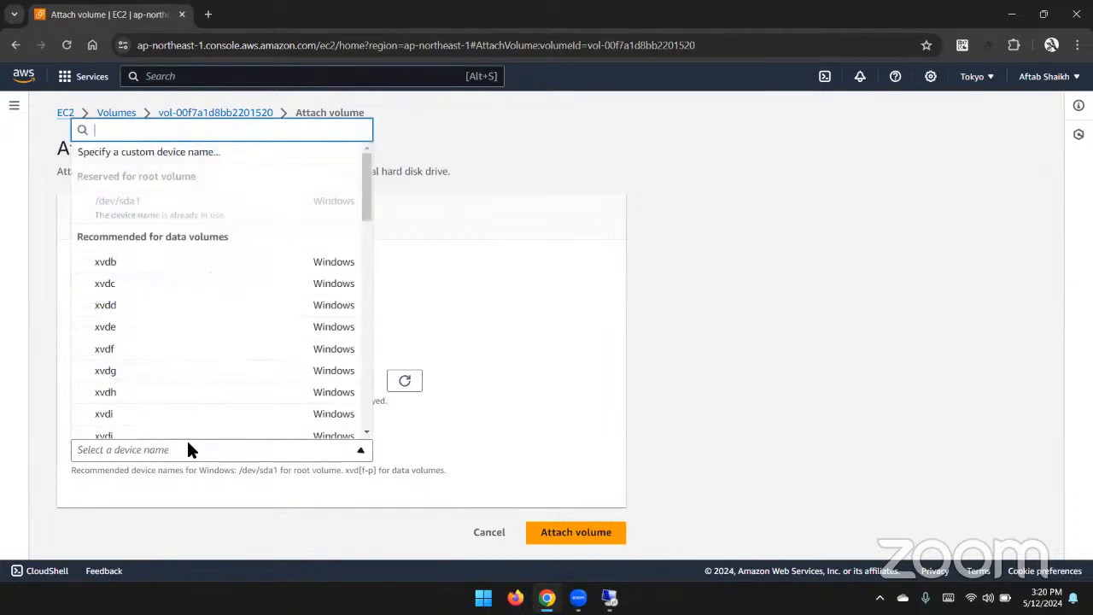
pyautogui.click(207, 285)
pyautogui.click(552, 531)
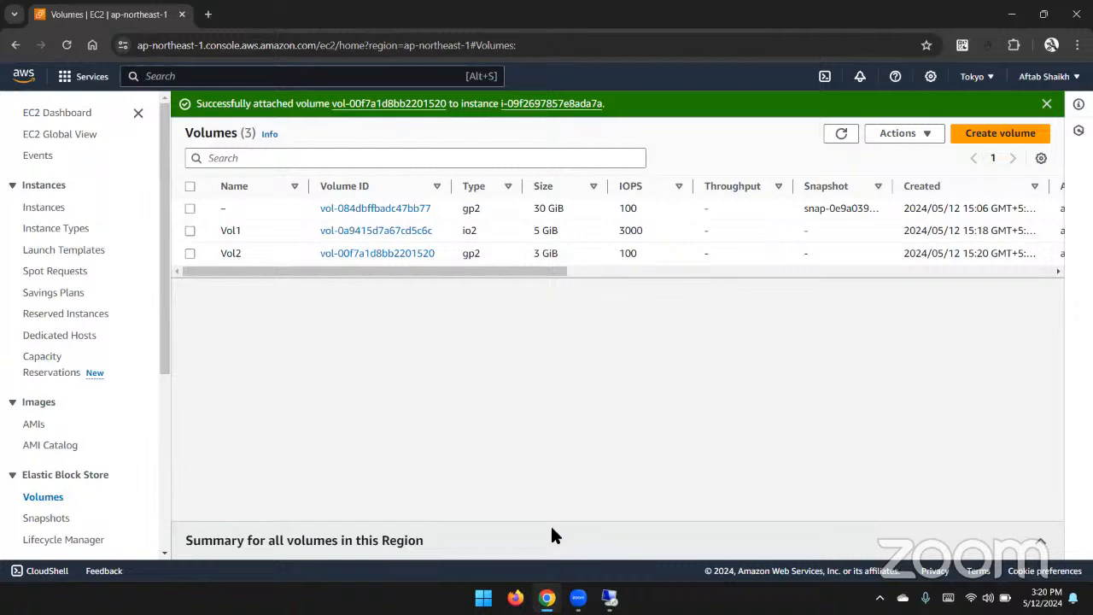
# - Check Vol2's volume state and whether its attach option is still offered
pyautogui.hscroll(5, 836, 249)
pyautogui.hscroll(2, 837, 249)
pyautogui.click(847, 254)
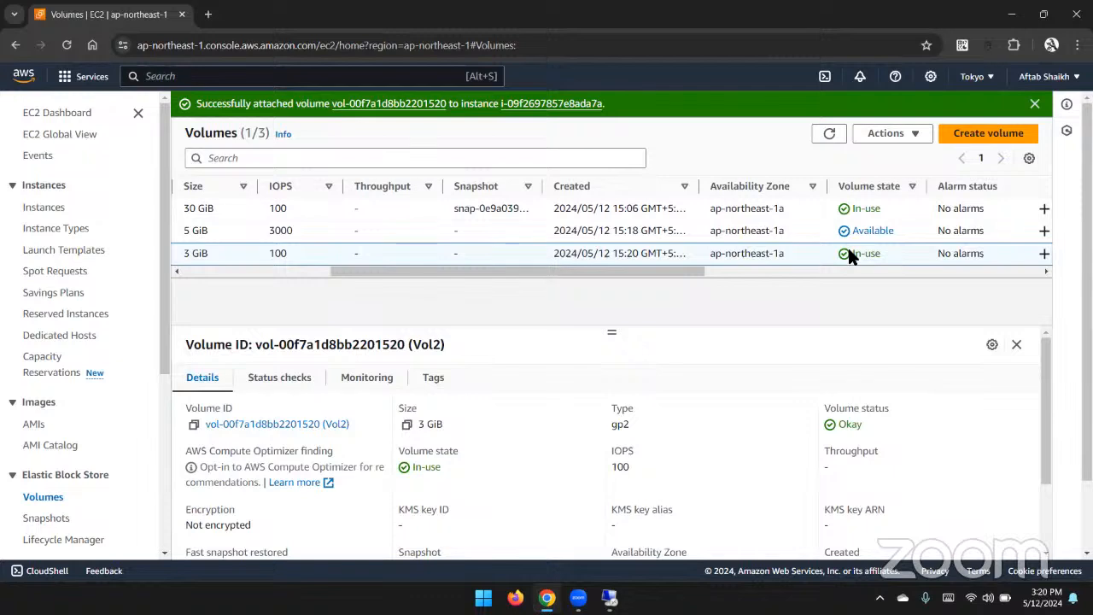
pyautogui.rightClick(847, 253)
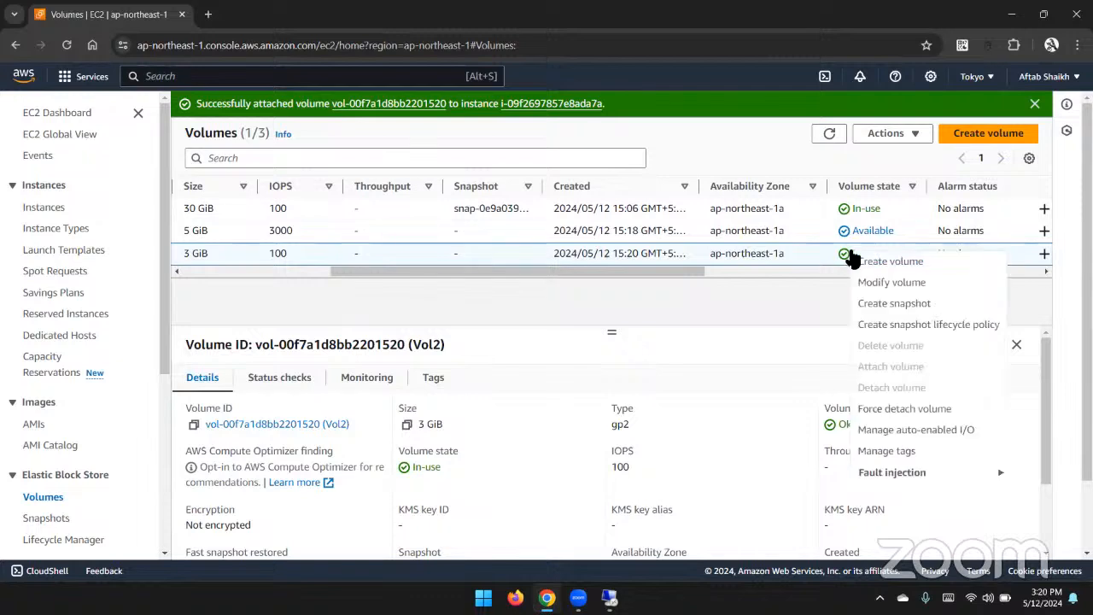
pyautogui.tripleClick(893, 367)
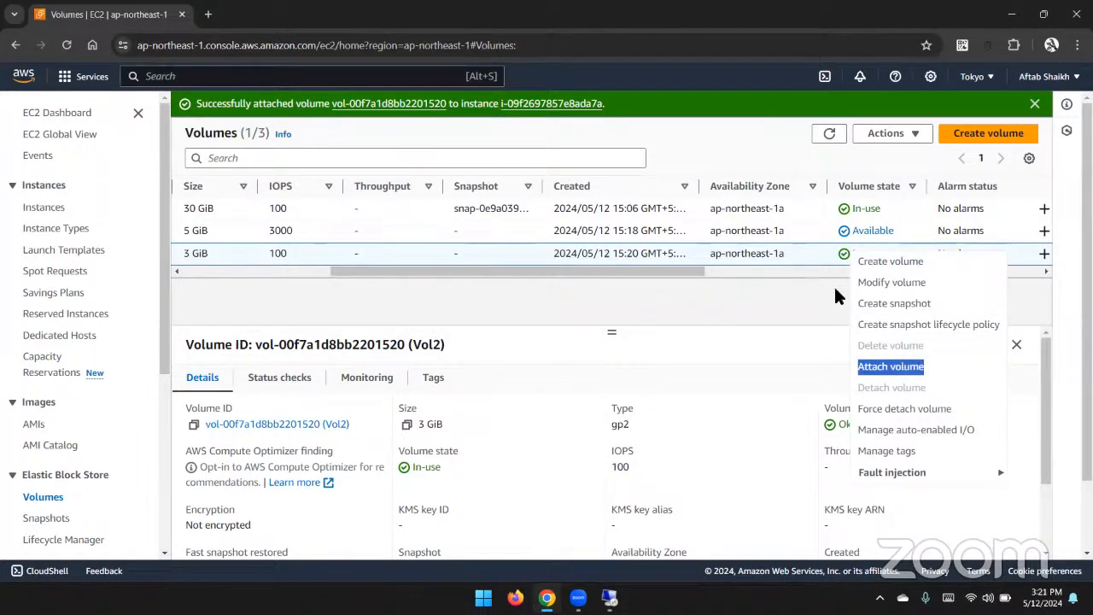
pyautogui.click(797, 313)
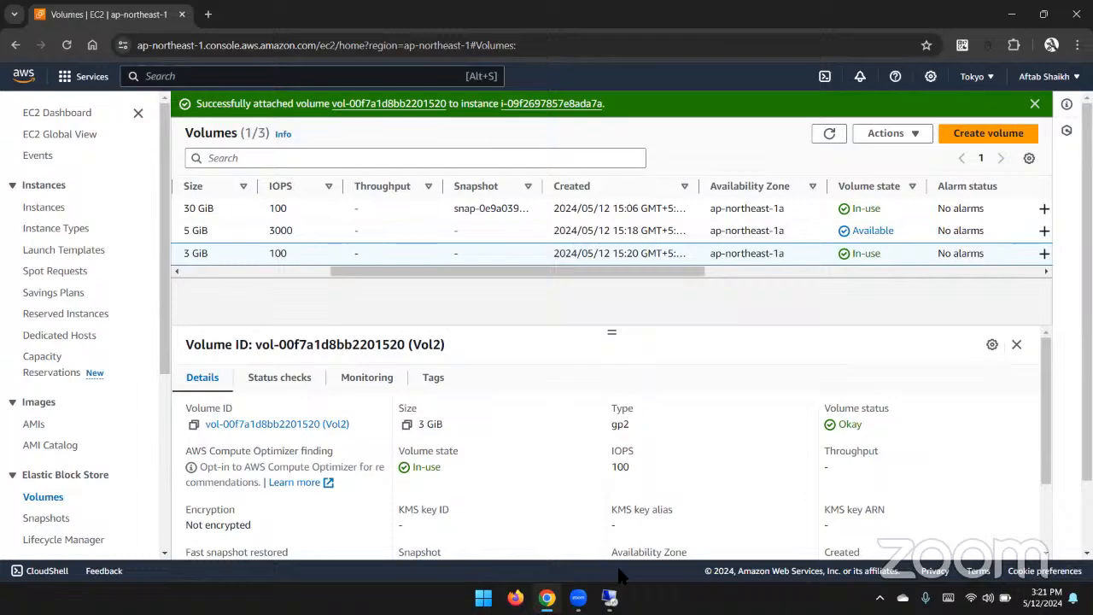
# - Switch to the Remote Desktop session and bring Disk 1 online in Disk Management
pyautogui.click(609, 598)
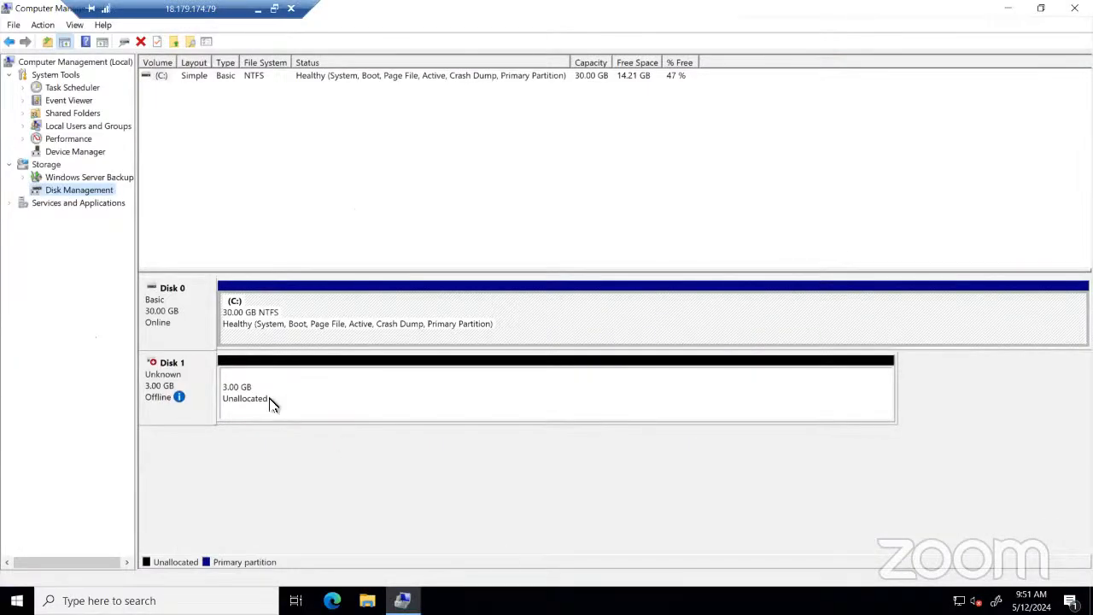
pyautogui.rightClick(177, 374)
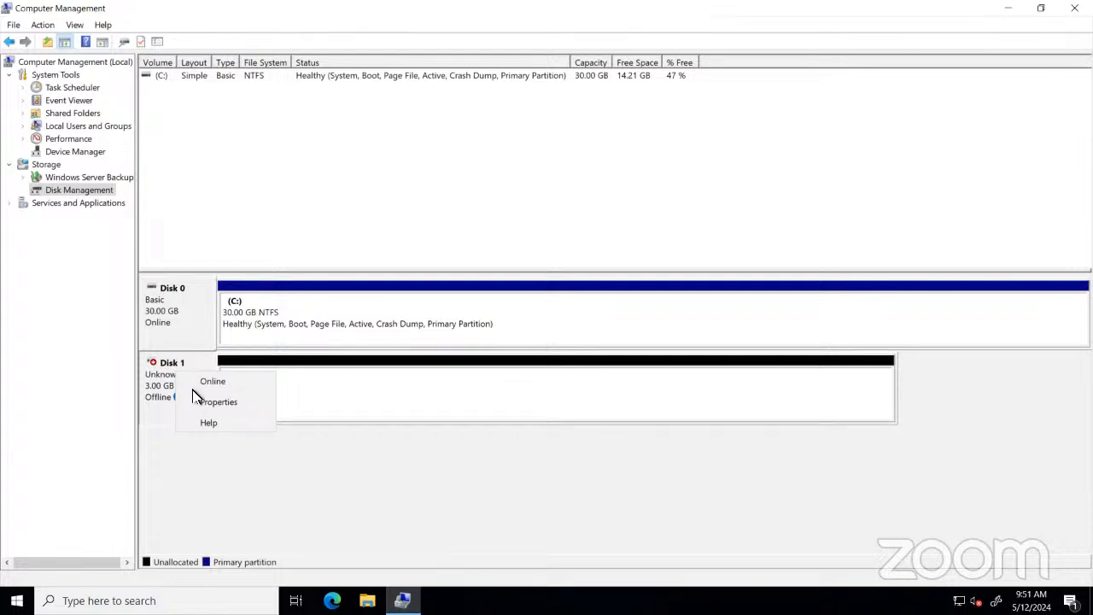
pyautogui.click(201, 383)
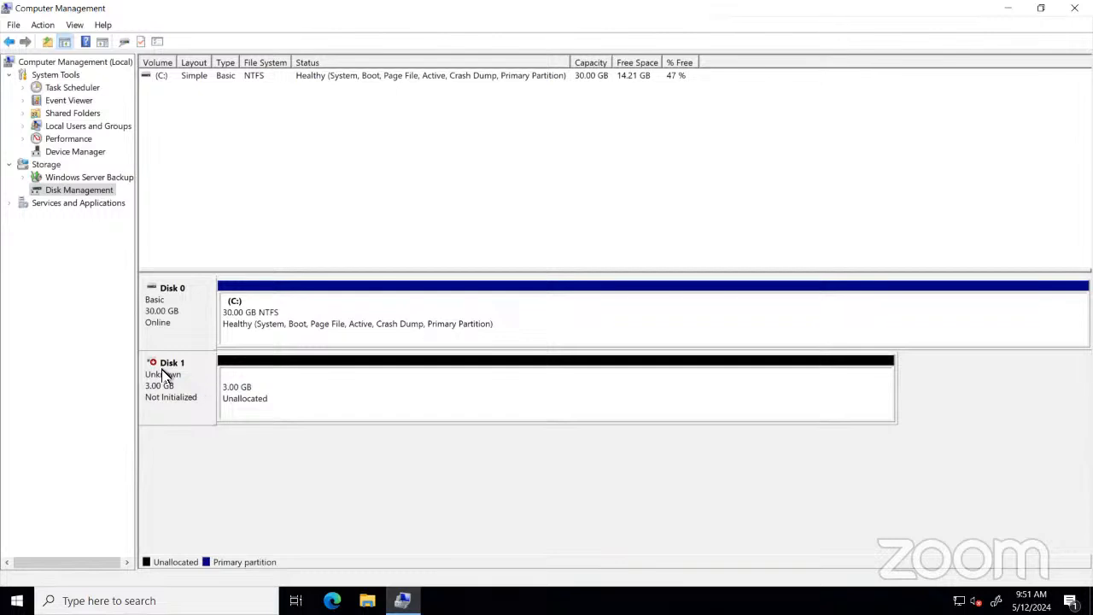
# - Initialize Disk 1 with the GPT (GUID Partition Table) partition style
pyautogui.rightClick(164, 375)
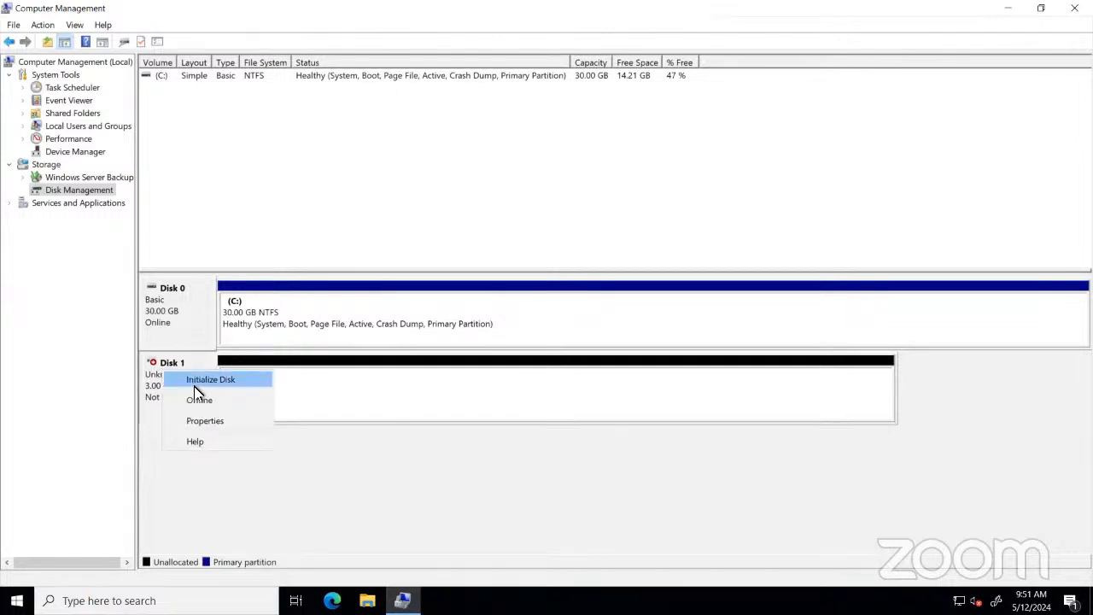
pyautogui.click(194, 384)
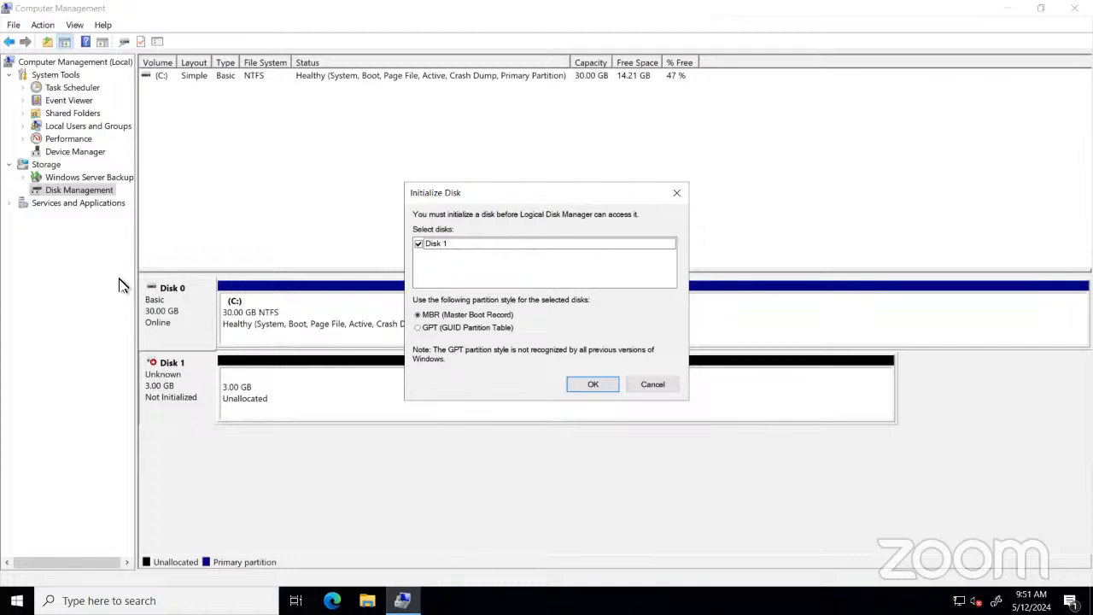
pyautogui.click(429, 329)
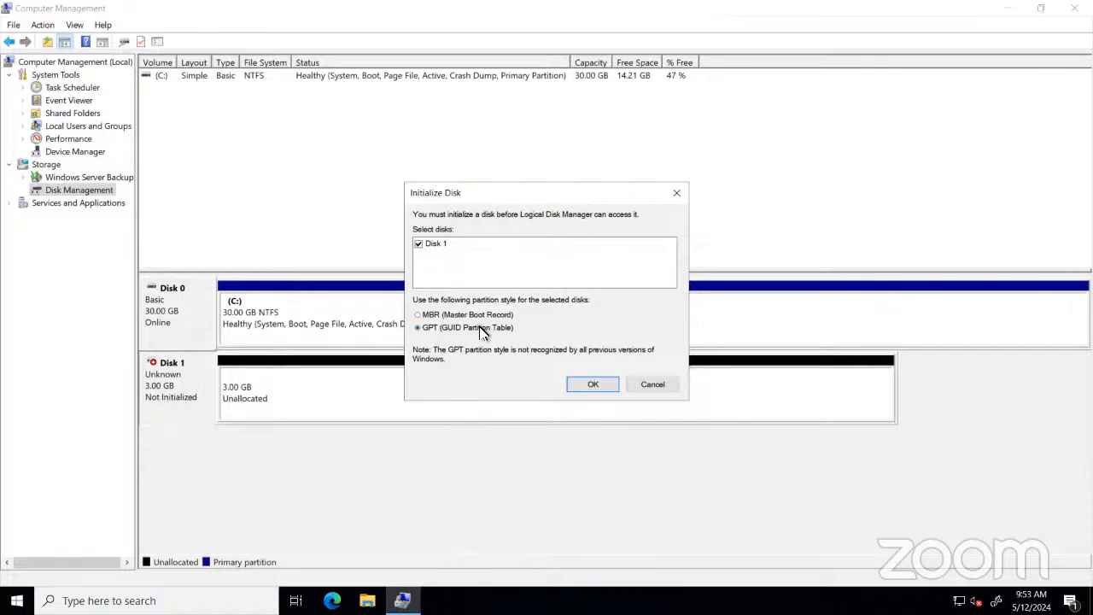
pyautogui.click(589, 384)
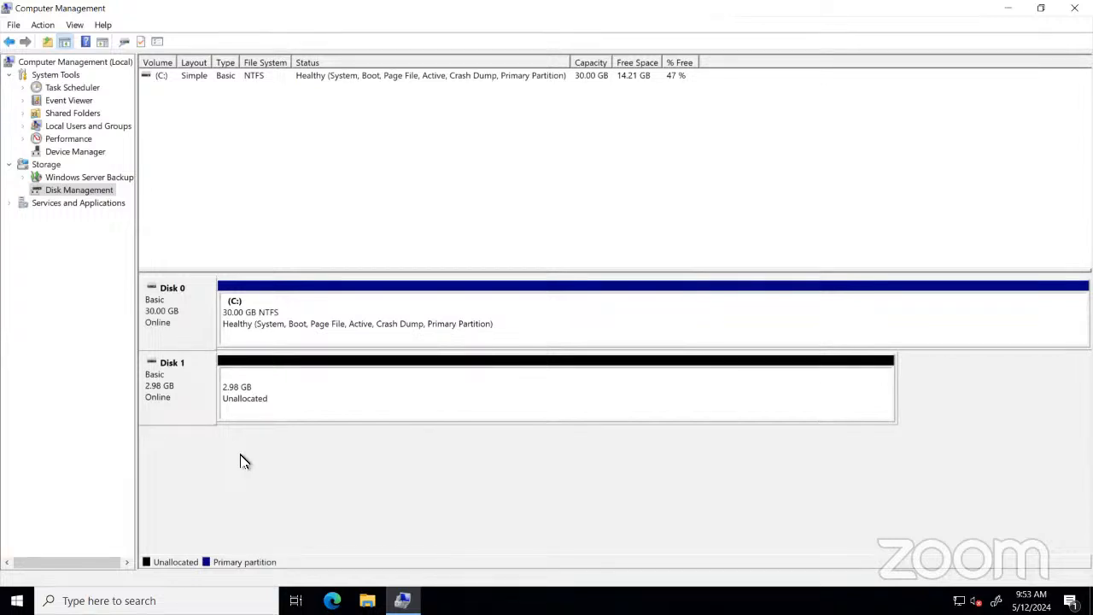
# - Start a new simple volume on Disk 1's unallocated space, using the full 3054 MB and assigning drive letter Z
pyautogui.rightClick(337, 371)
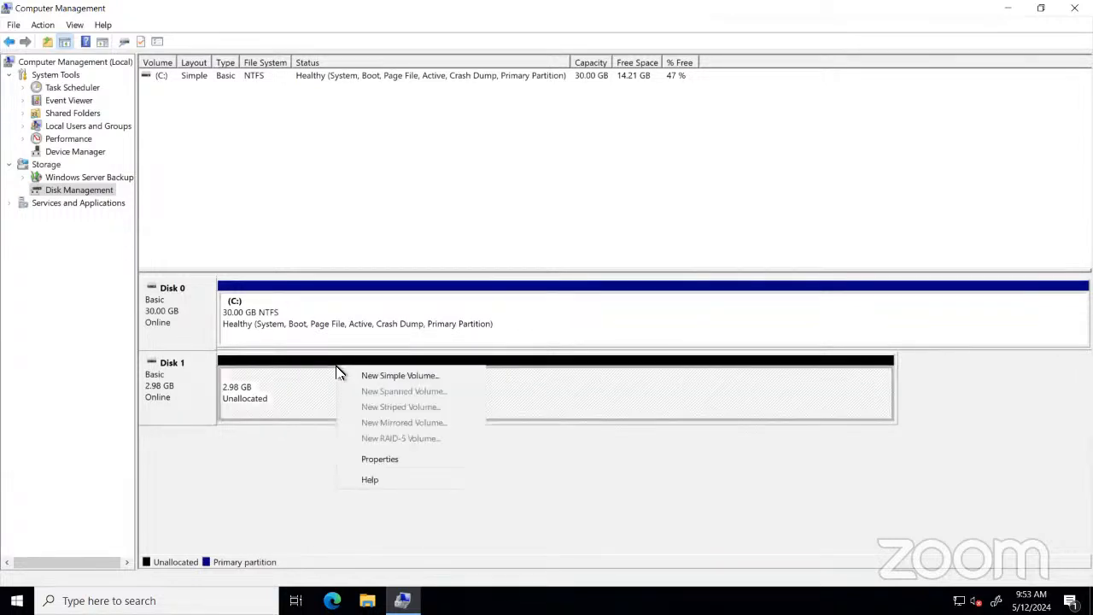
pyautogui.click(387, 377)
pyautogui.click(399, 333)
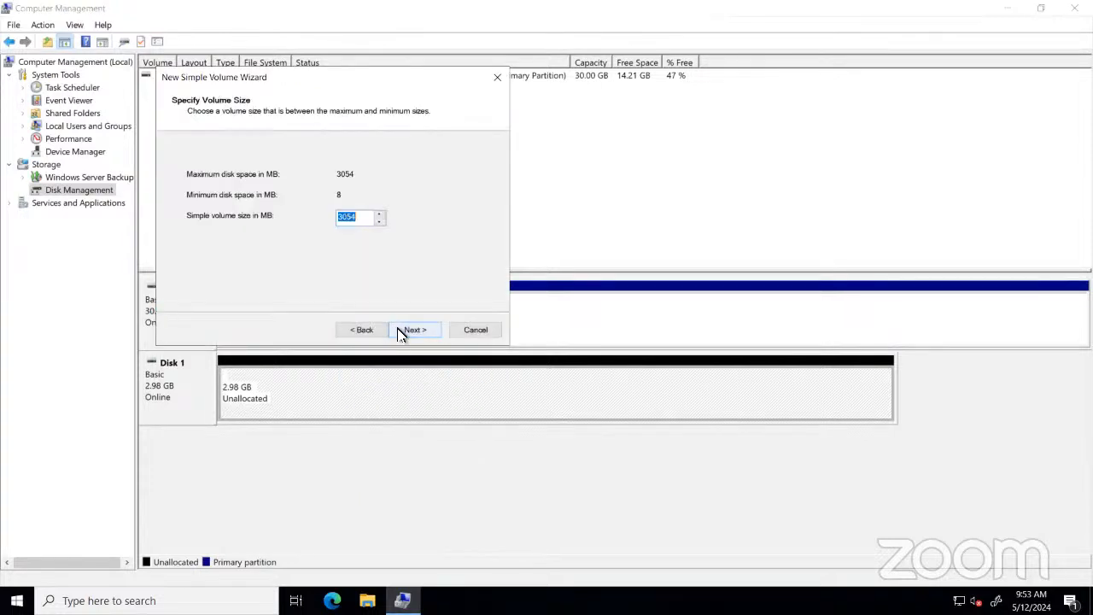
pyautogui.click(400, 333)
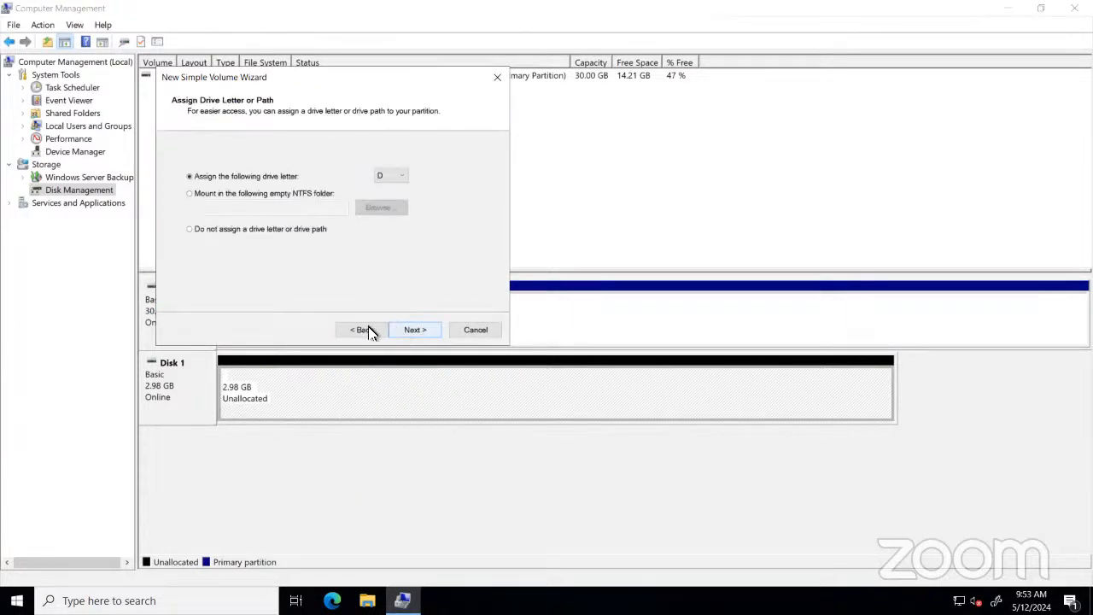
pyautogui.click(367, 332)
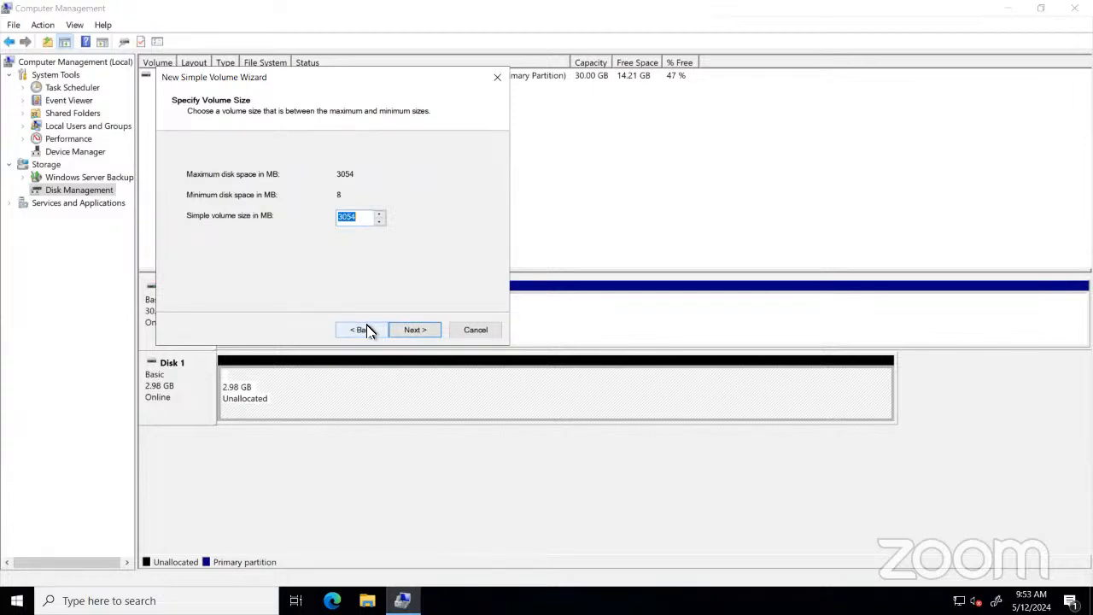
pyautogui.click(419, 333)
pyautogui.click(419, 333)
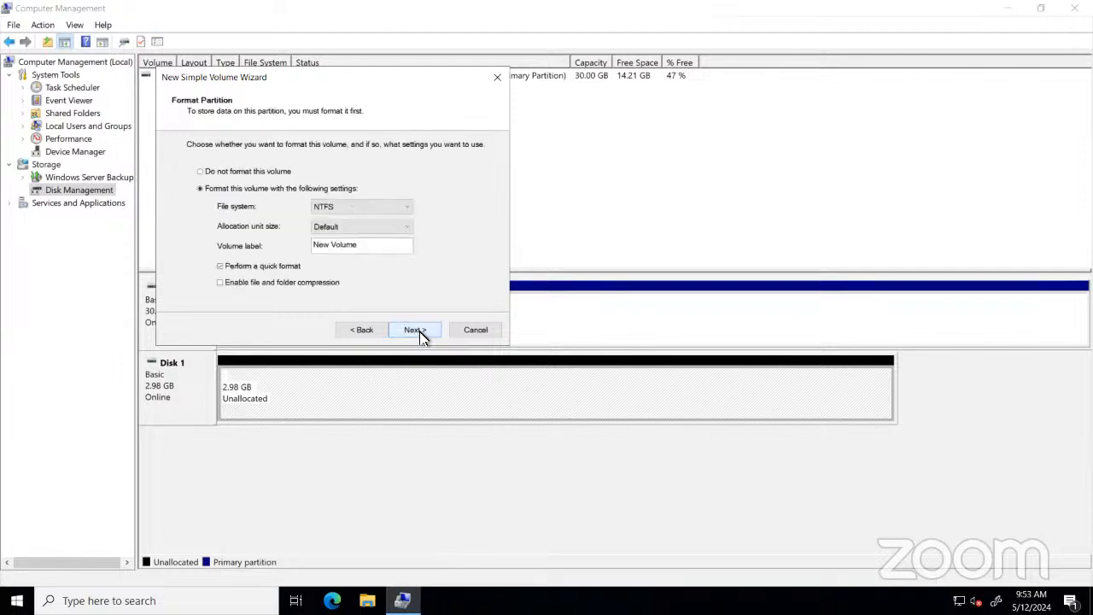
pyautogui.click(379, 334)
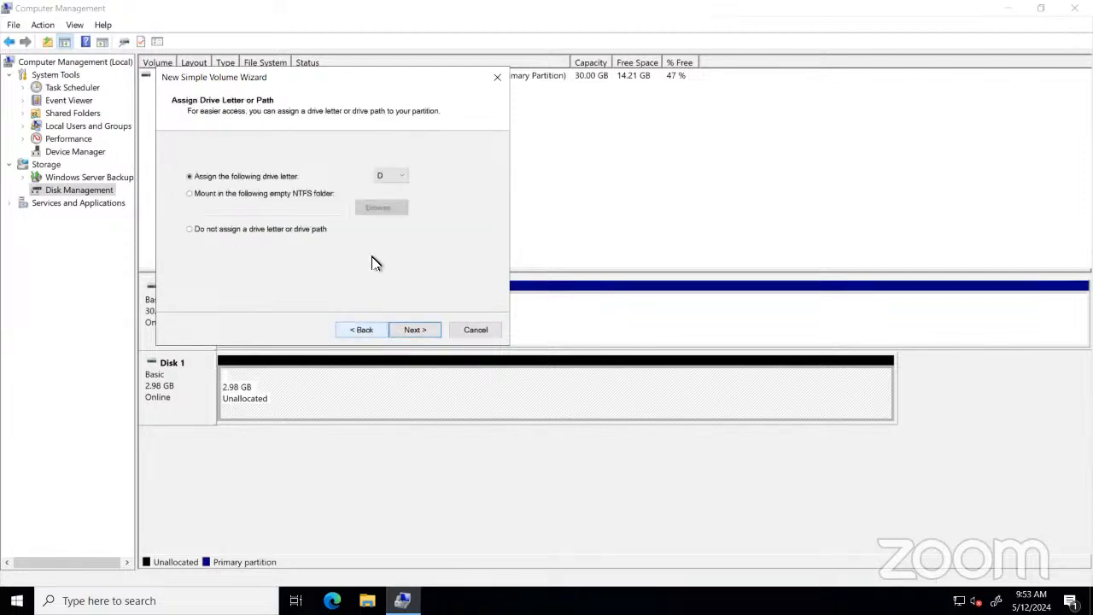
pyautogui.click(402, 175)
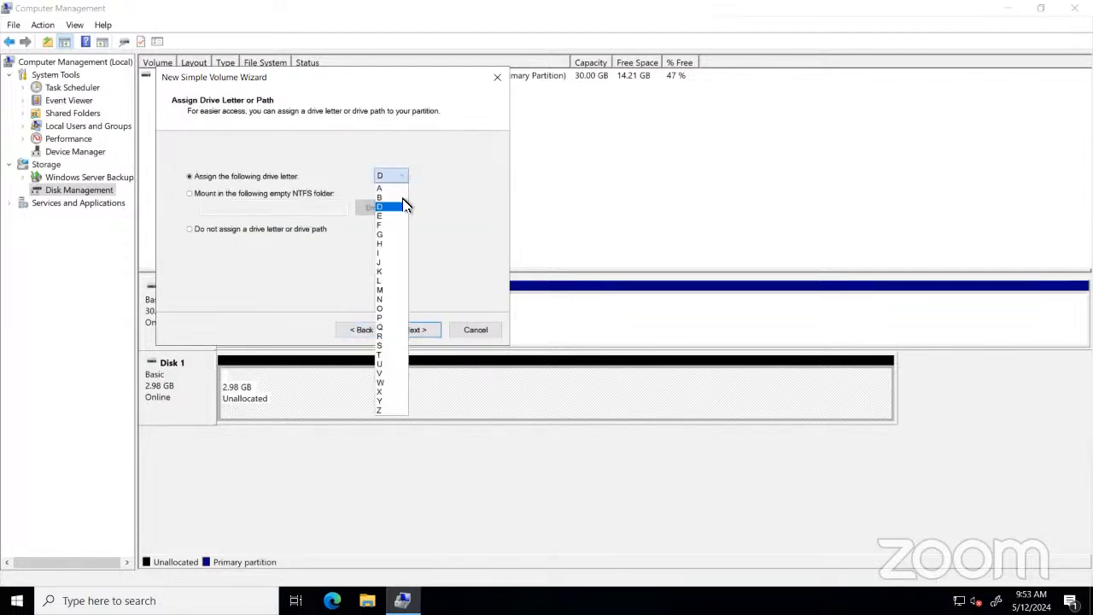
pyautogui.click(381, 411)
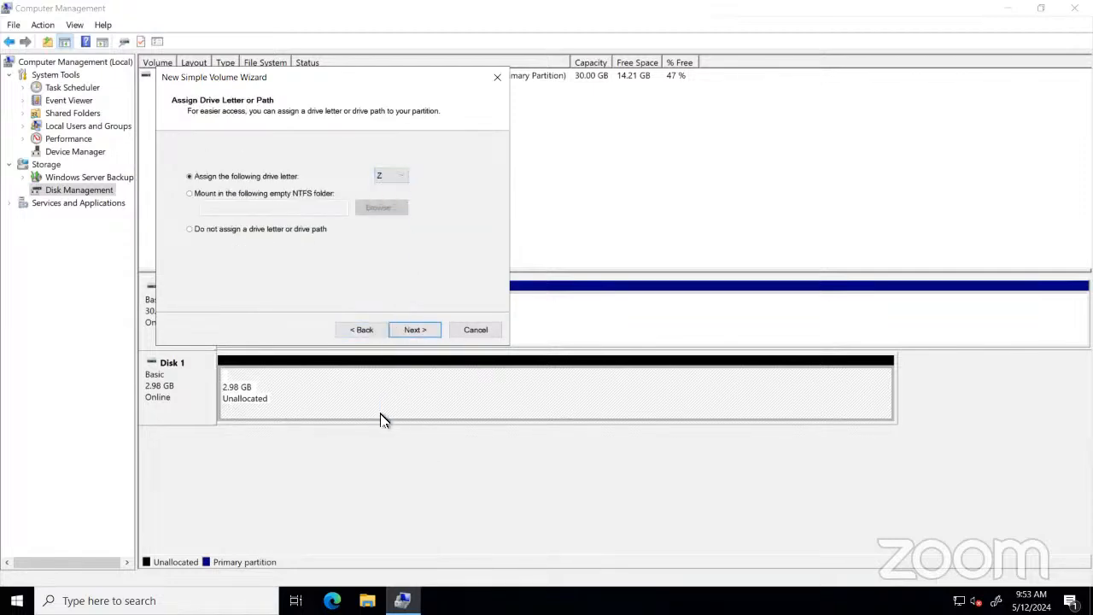
pyautogui.click(417, 331)
# - Label the new volume Data, quick-format it as NTFS with the default allocation unit size, and finish the wizard
pyautogui.click(398, 226)
pyautogui.click(468, 254)
pyautogui.moveTo(373, 247); pyautogui.dragTo(259, 257)
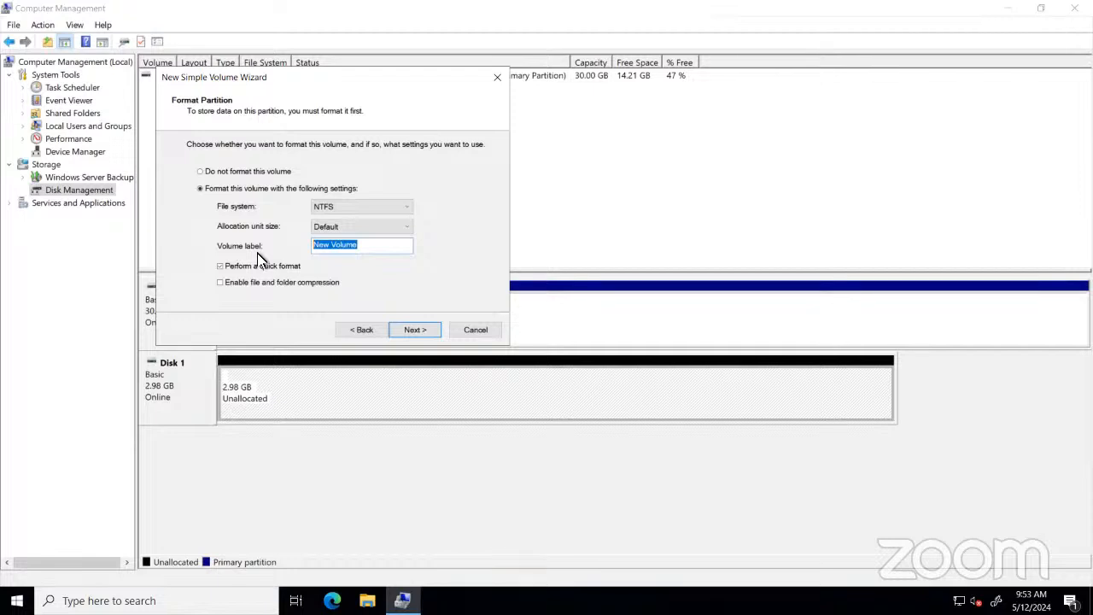
pyautogui.write('Data')
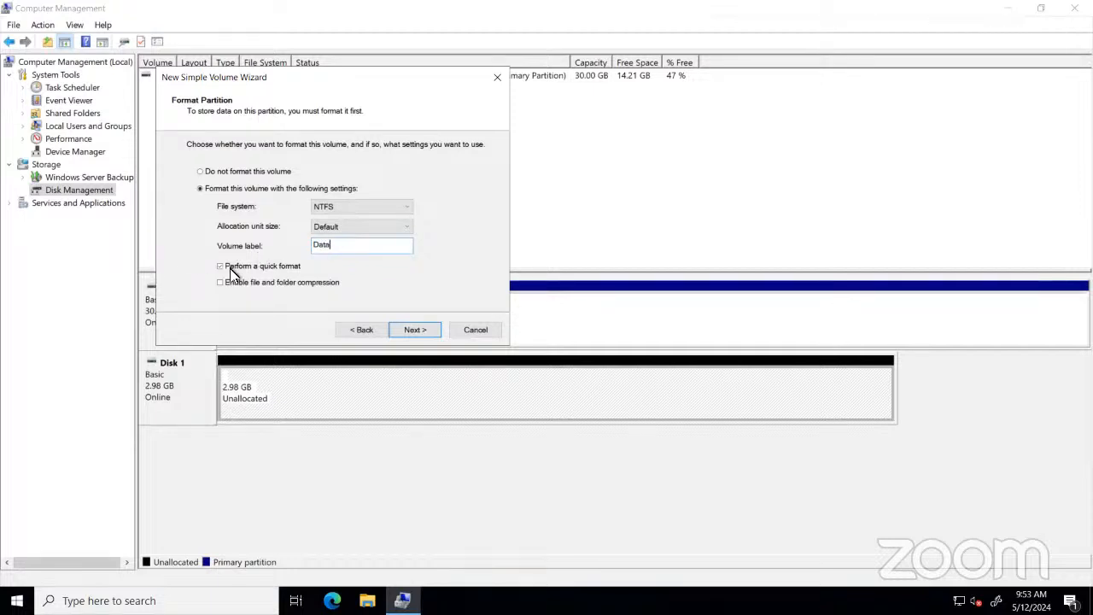
pyautogui.click(422, 333)
pyautogui.click(415, 329)
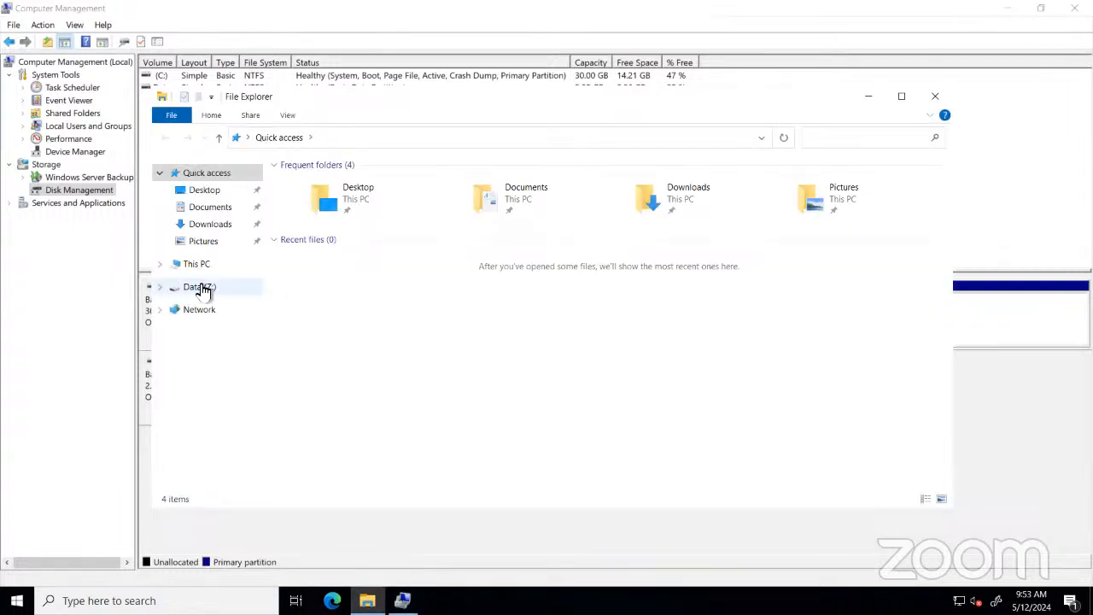
# - Create a text document named file1 on the Data (Z:) drive and open it
pyautogui.click(201, 288)
pyautogui.click(201, 265)
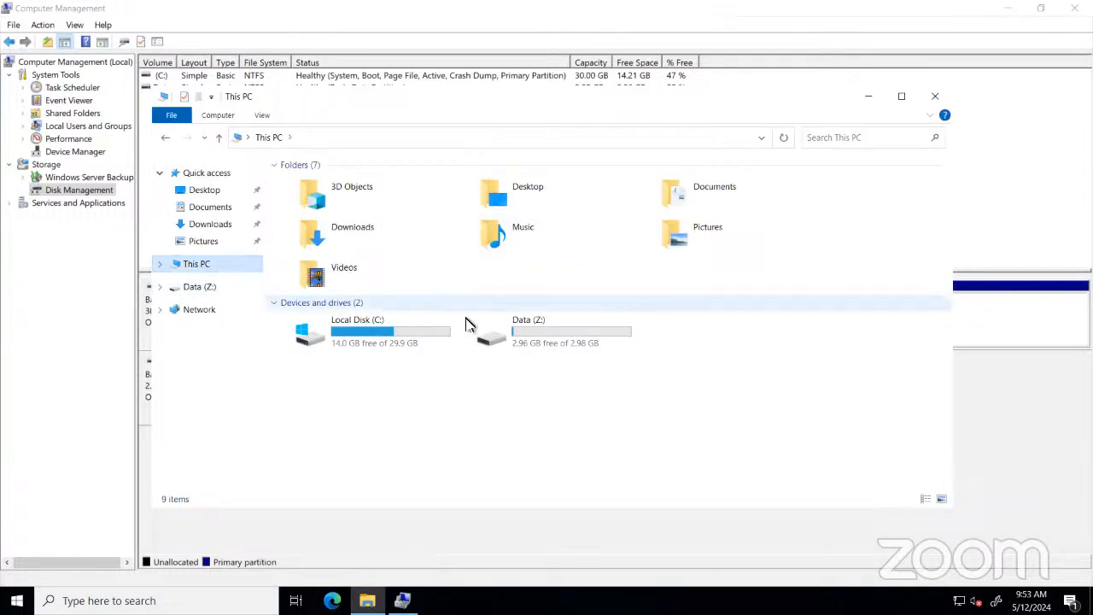
pyautogui.doubleClick(577, 339)
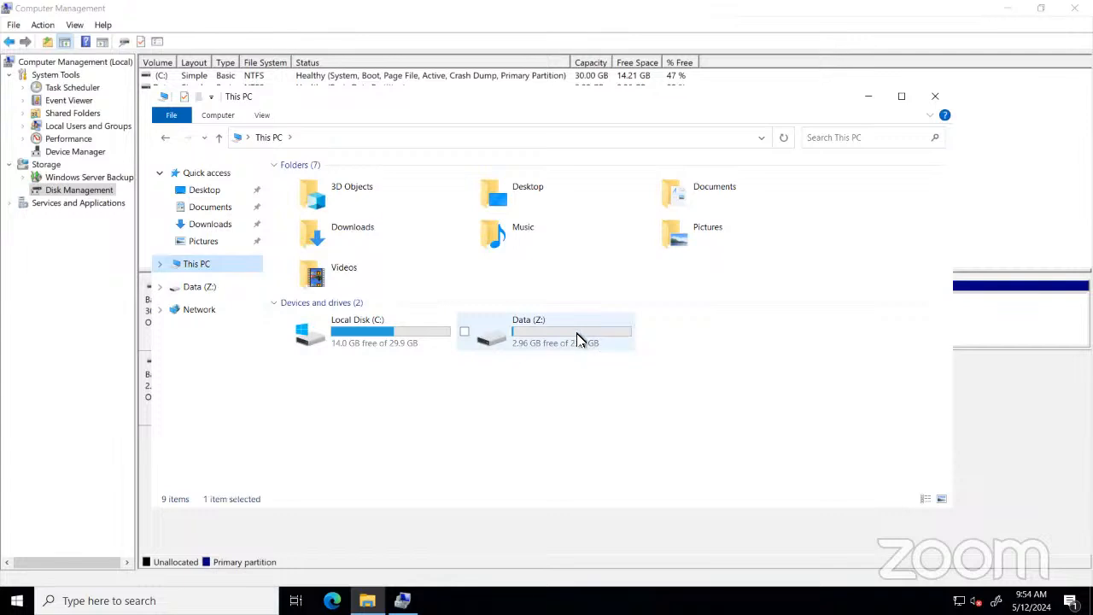
pyautogui.rightClick(395, 282)
pyautogui.moveTo(374, 440)
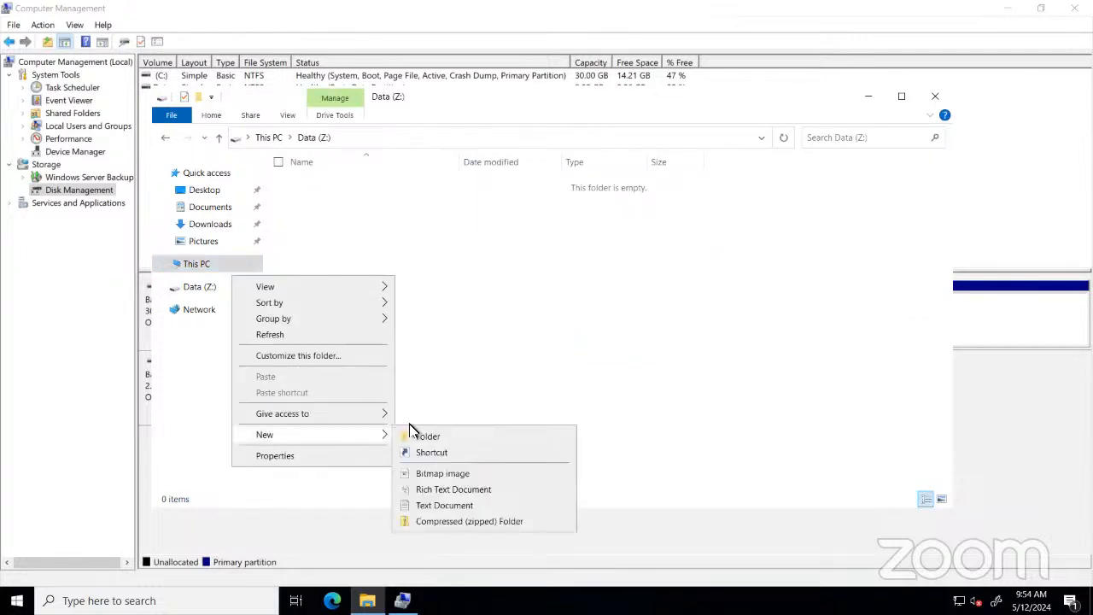
pyautogui.click(451, 505)
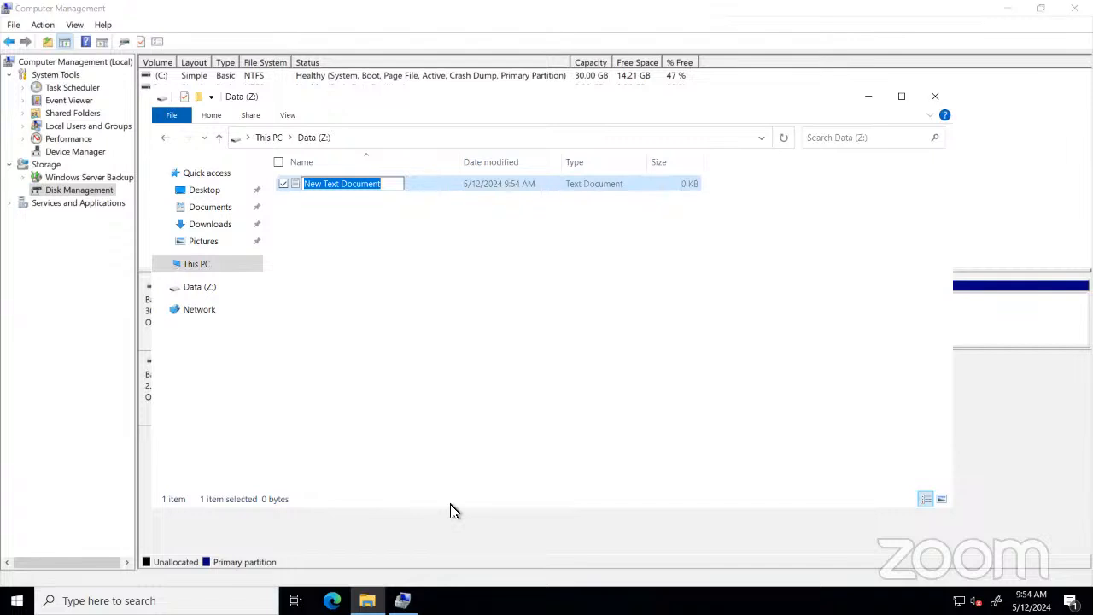
pyautogui.write('file1')
pyautogui.press('Return')
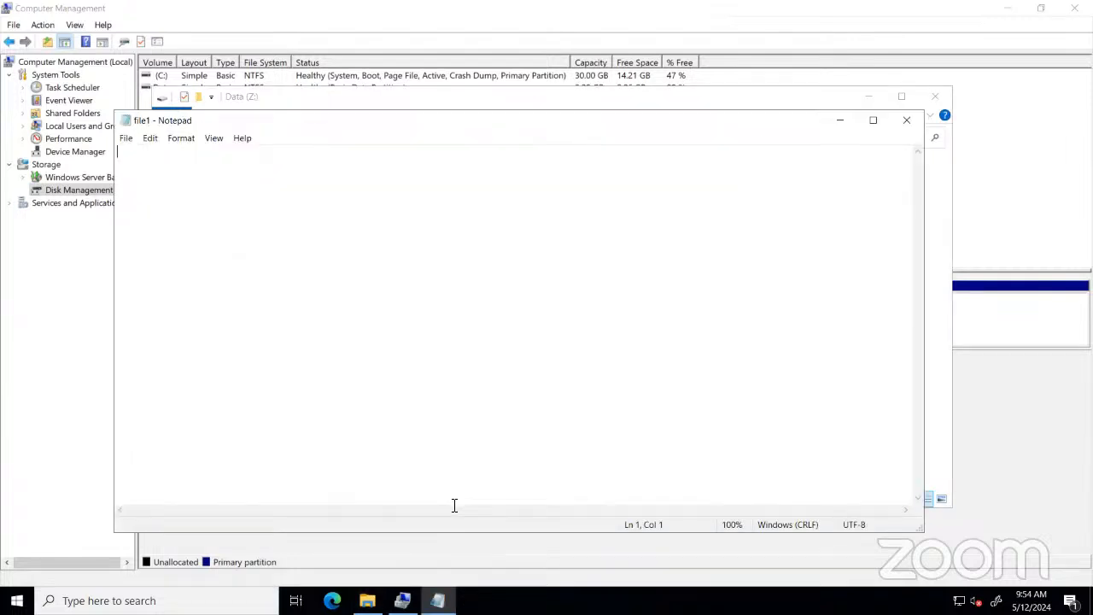
# - Write "This is a test file........" in file1, save it and close the document
pyautogui.write('This is a test ')
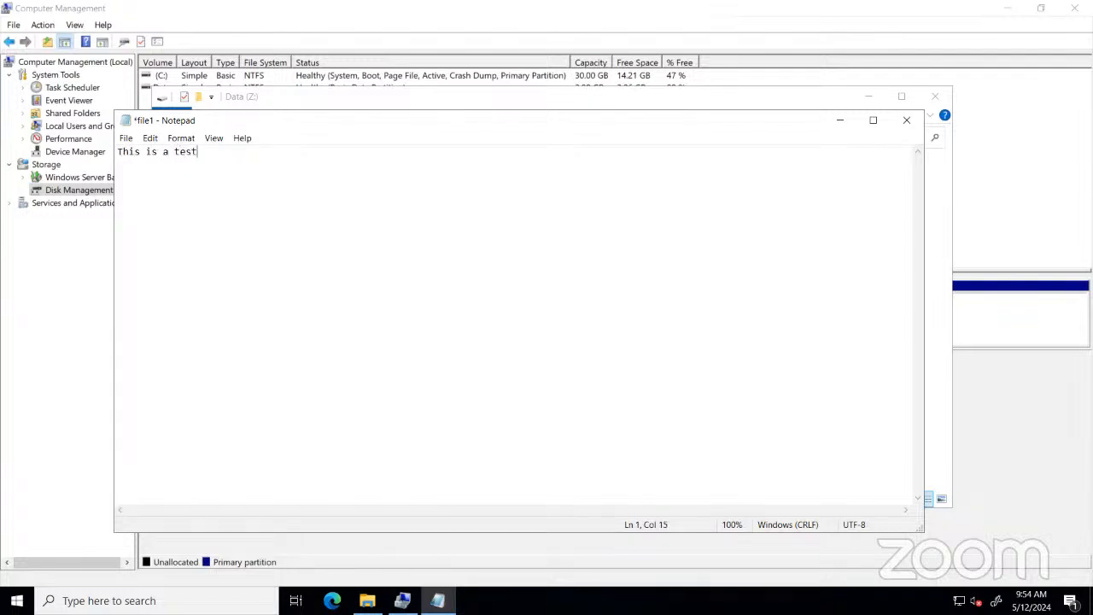
pyautogui.write('file........')
pyautogui.hotkey('ctrl', '+')
pyautogui.hotkey('ctrl', '+')
pyautogui.hotkey('ctrl', '+')
pyautogui.hotkey('ctrl', '+')
pyautogui.hotkey('ctrl', '+')
pyautogui.hotkey('ctrl', '+')
pyautogui.hotkey('ctrl', '+')
pyautogui.hotkey('ctrl', '+')
pyautogui.hotkey('ctrl', '+')
pyautogui.hotkey('ctrl', '+')
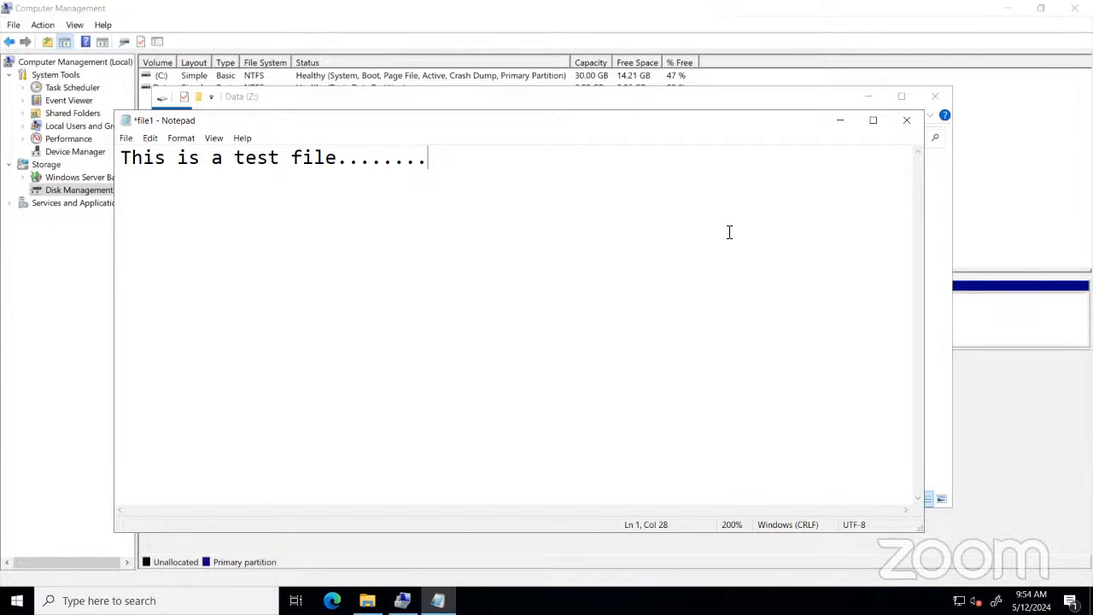
pyautogui.hotkey('ctrl', 's')
pyautogui.click(906, 120)
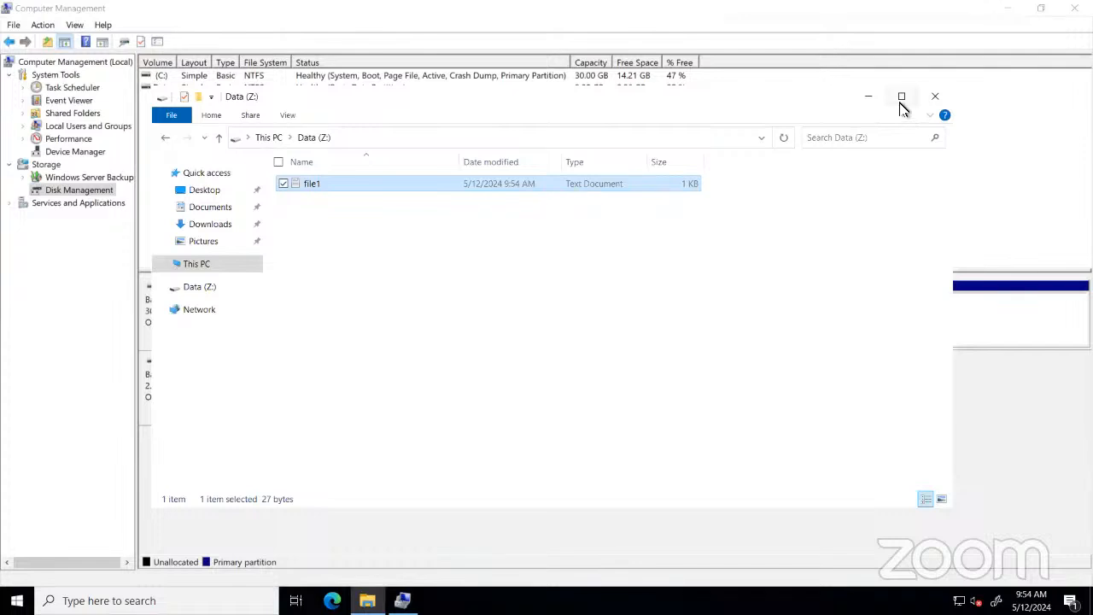
# - Maximize the File Explorer window and check the Data (Z:) drive's capacity under This PC
pyautogui.click(902, 98)
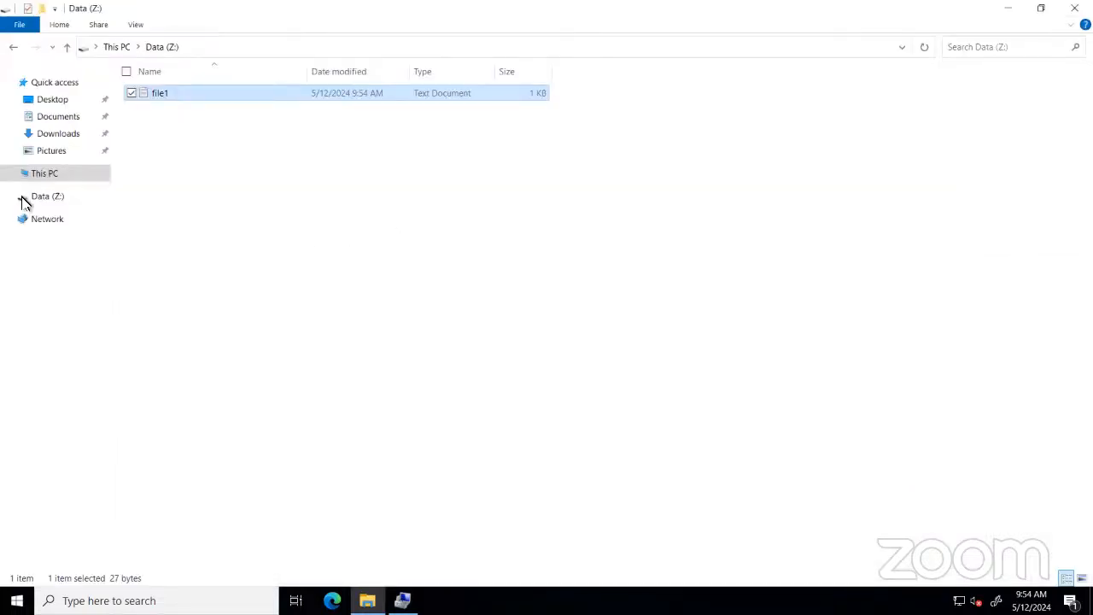
pyautogui.click(43, 177)
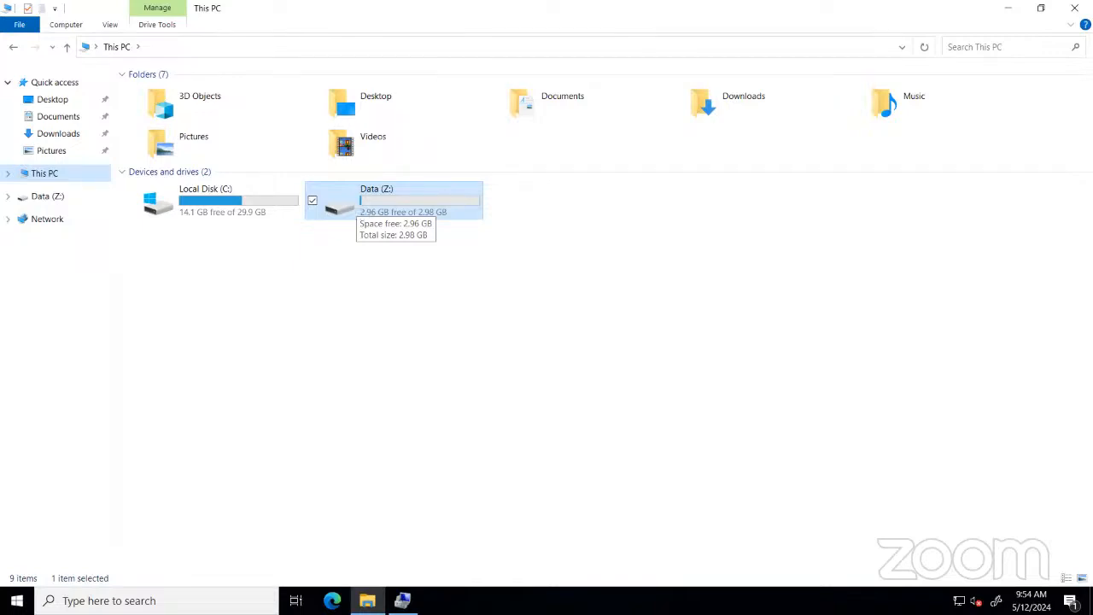
# - Leave the Remote Desktop session for the AWS console and open the Modify volume page for Vol2
pyautogui.moveTo(137, 3)
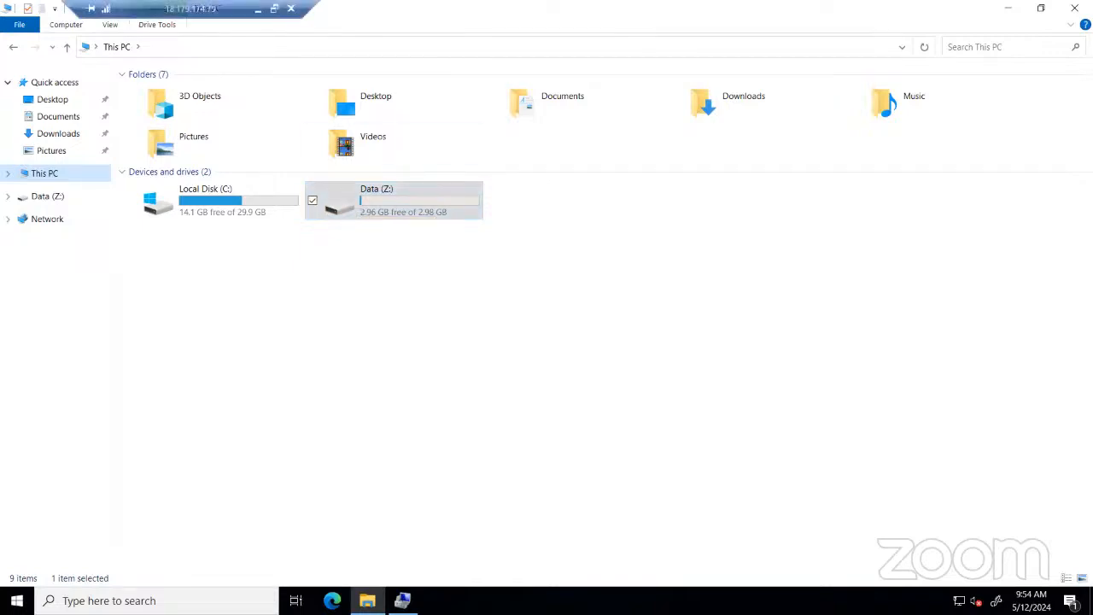
pyautogui.click(256, 9)
pyautogui.hscroll(-5, 337, 228)
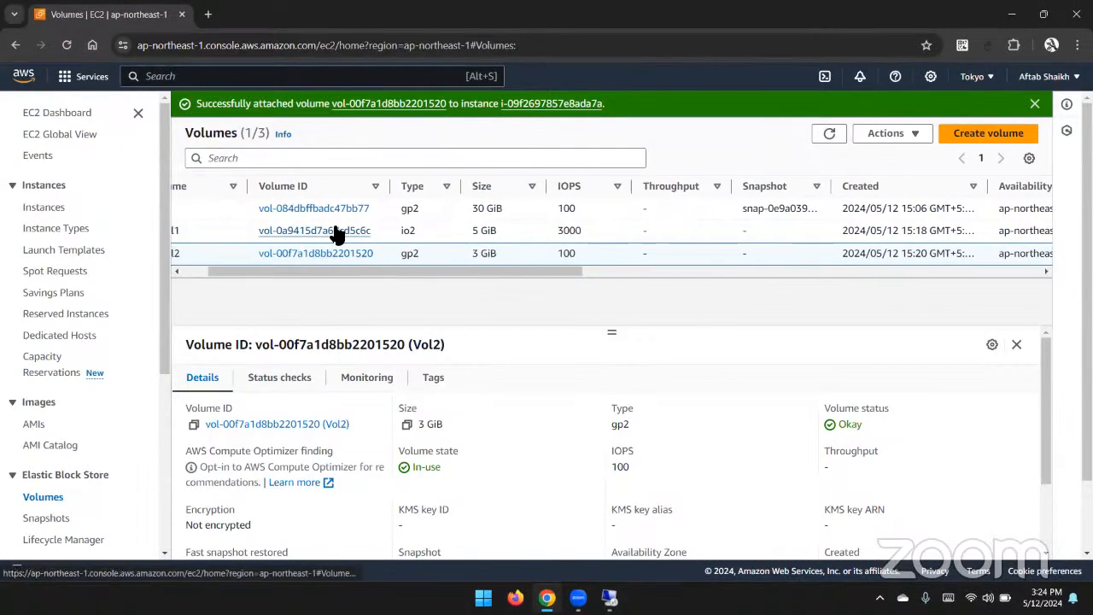
pyautogui.hscroll(-1, 250, 230)
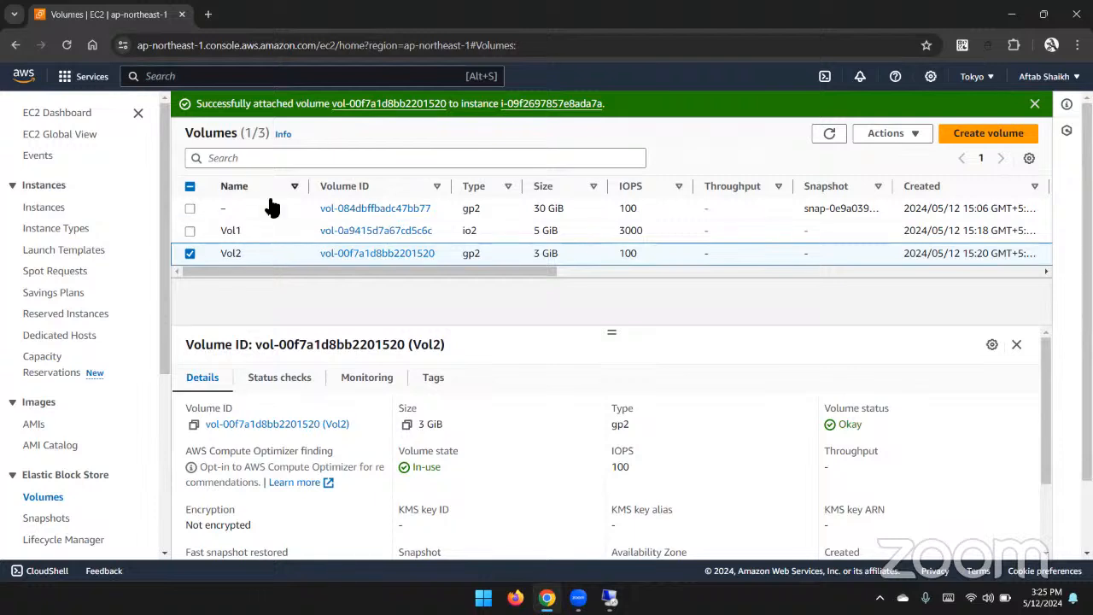
pyautogui.rightClick(559, 249)
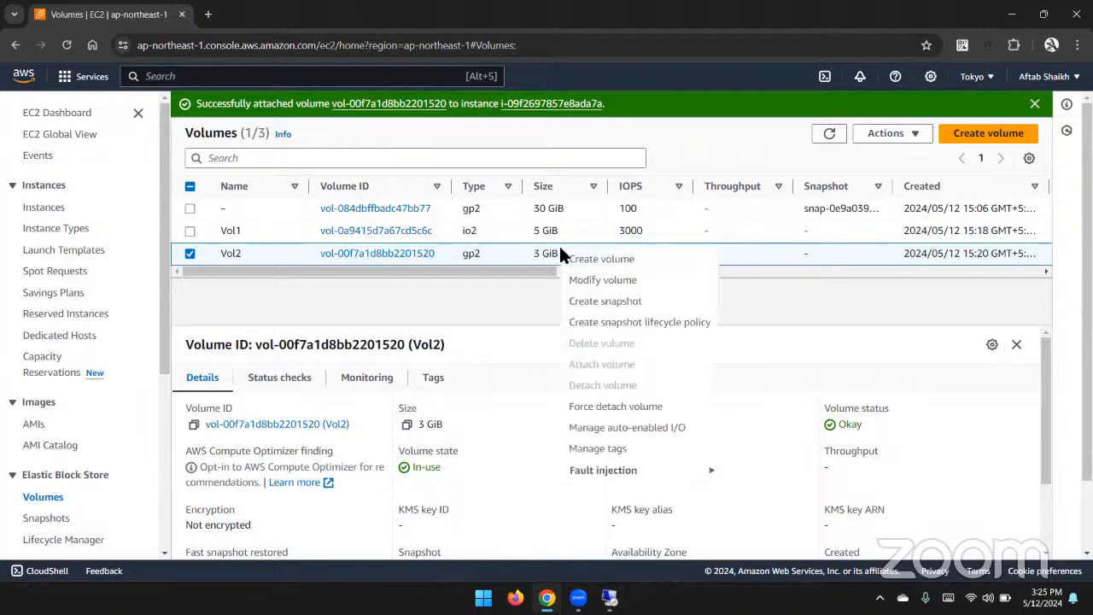
pyautogui.click(628, 282)
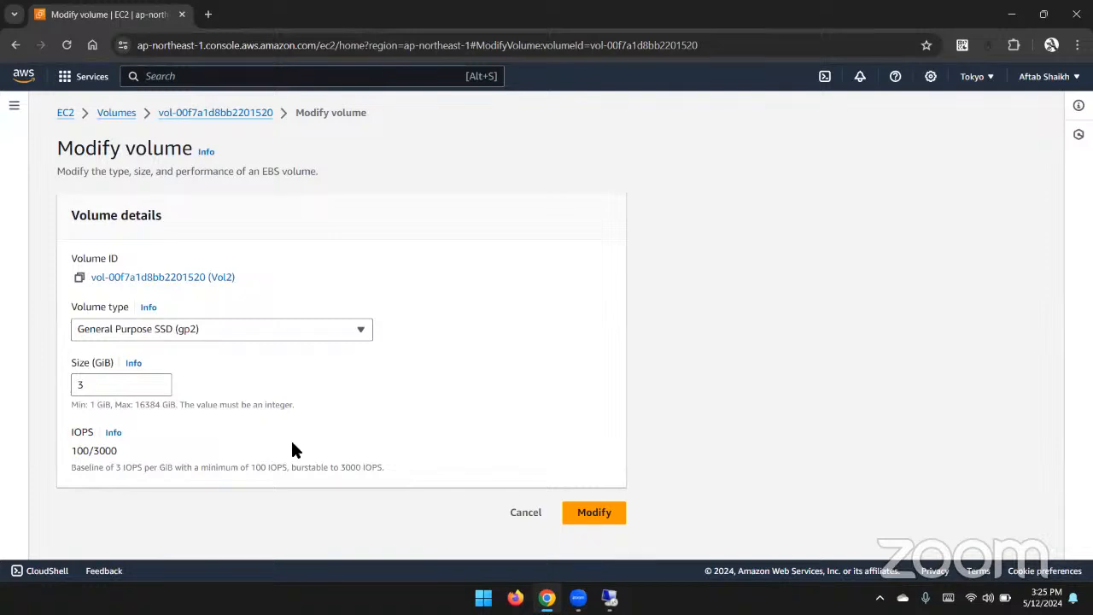
# - Try to reduce Vol2's size to 2 GiB and read the validation note below the size
pyautogui.click(92, 387)
pyautogui.moveTo(92, 386); pyautogui.dragTo(17, 388)
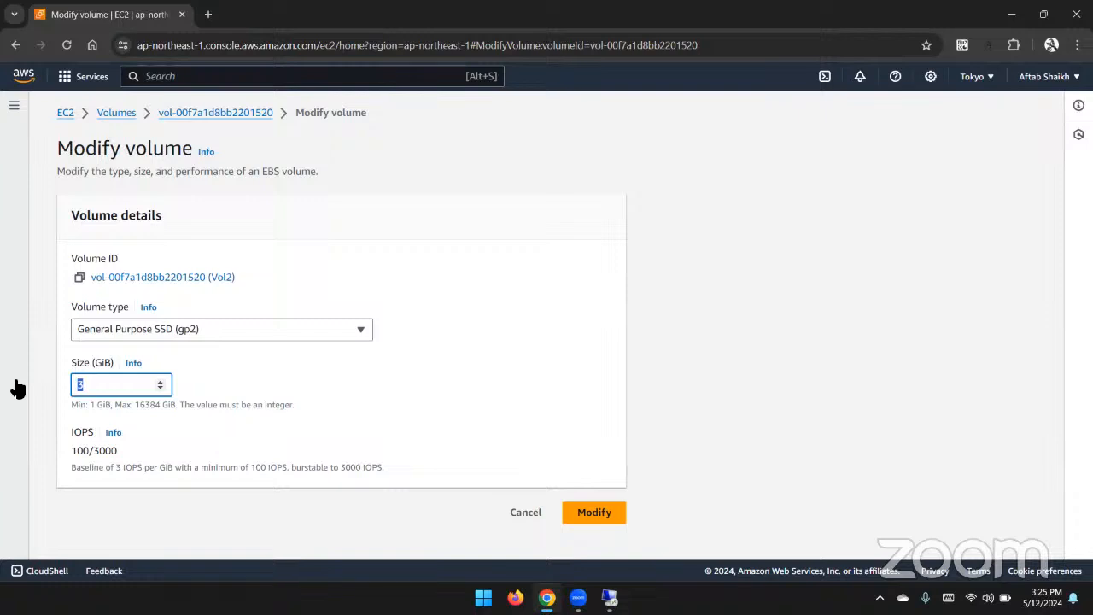
pyautogui.write('2')
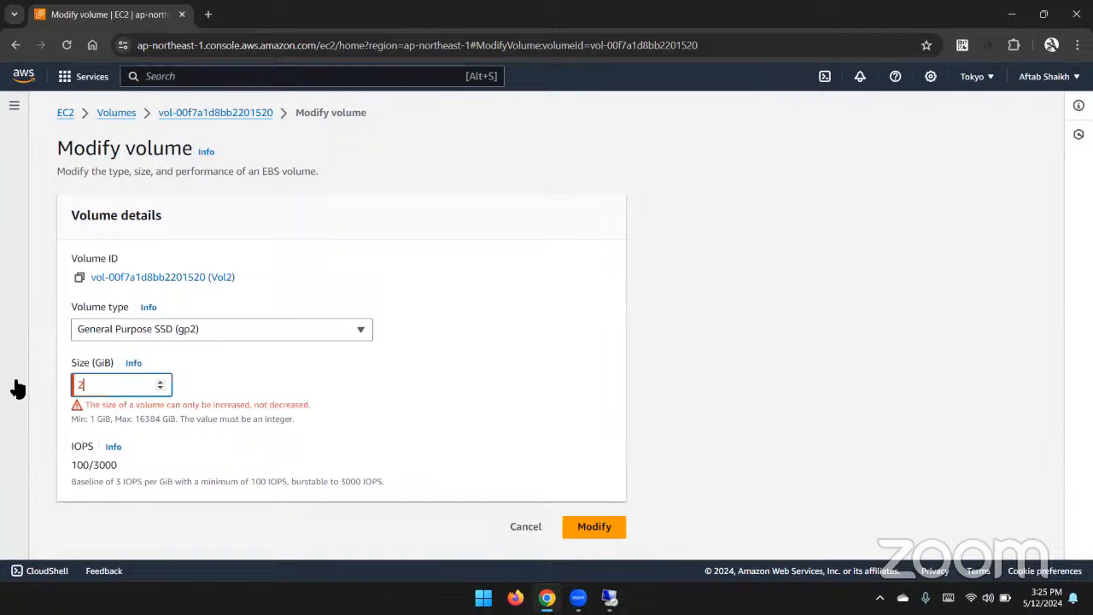
pyautogui.scroll(5, 63, 446)
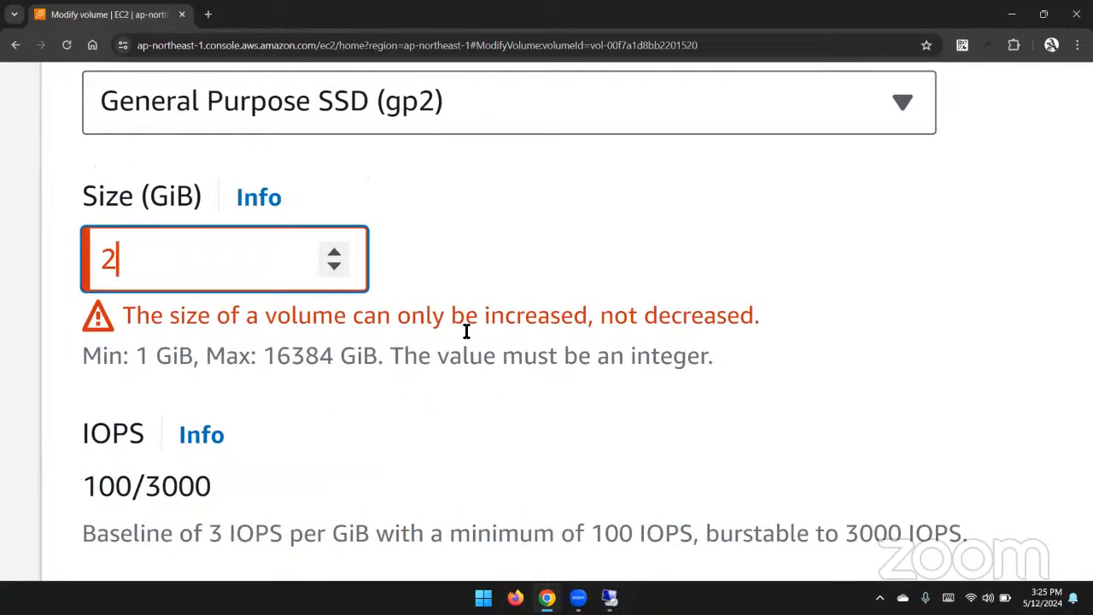
pyautogui.scroll(-5, 467, 331)
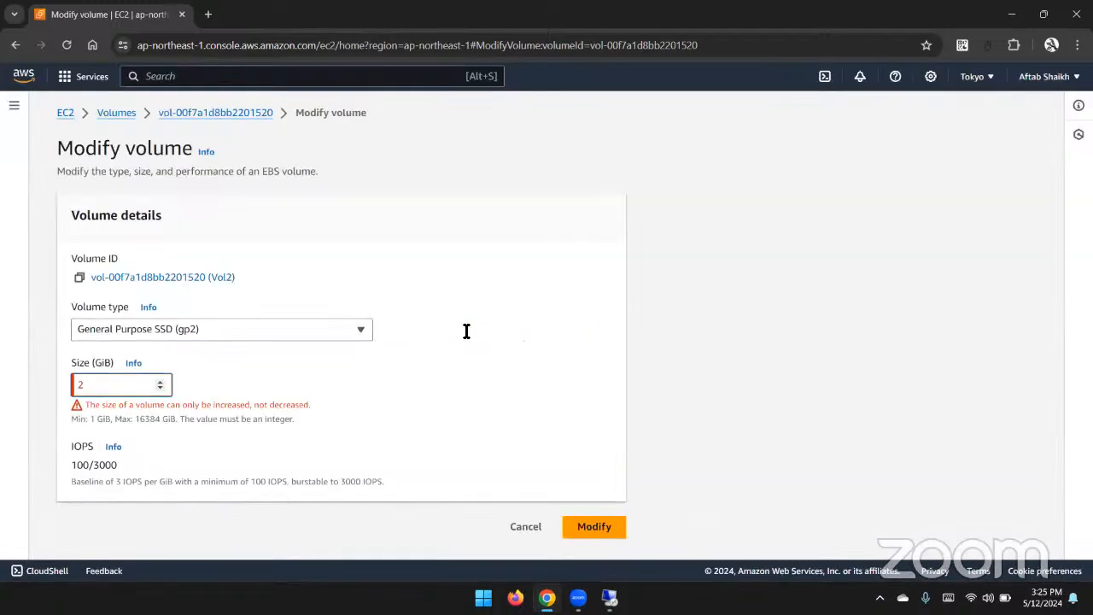
# - Set Vol2's size to 5 GiB, confirm the modification and refresh the volumes list
pyautogui.press('BackSpace')
pyautogui.write('0')
pyautogui.press('BackSpace')
pyautogui.write('5')
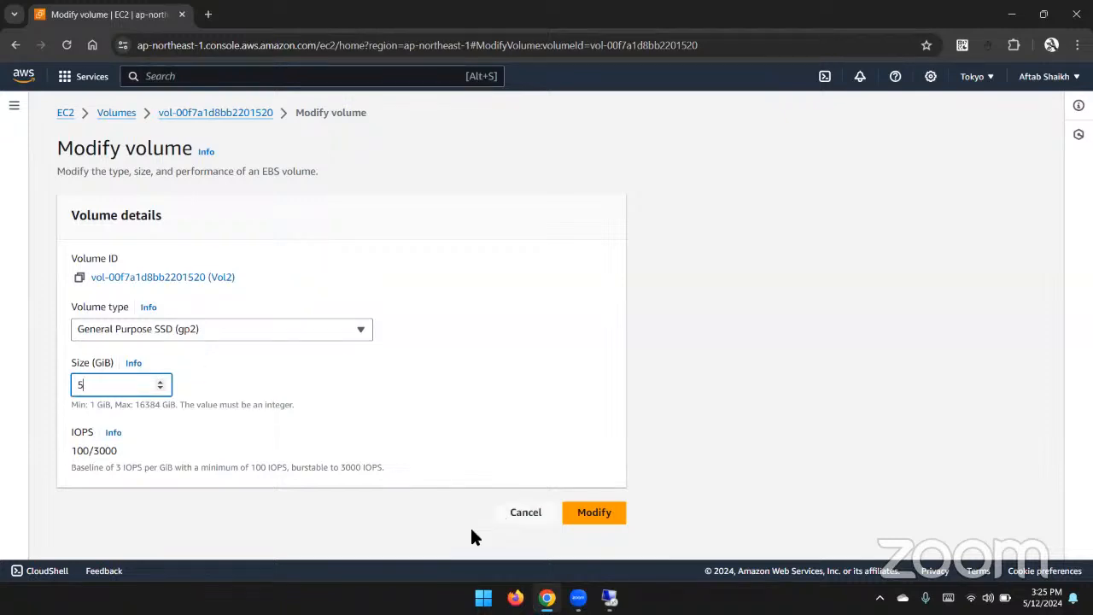
pyautogui.click(612, 511)
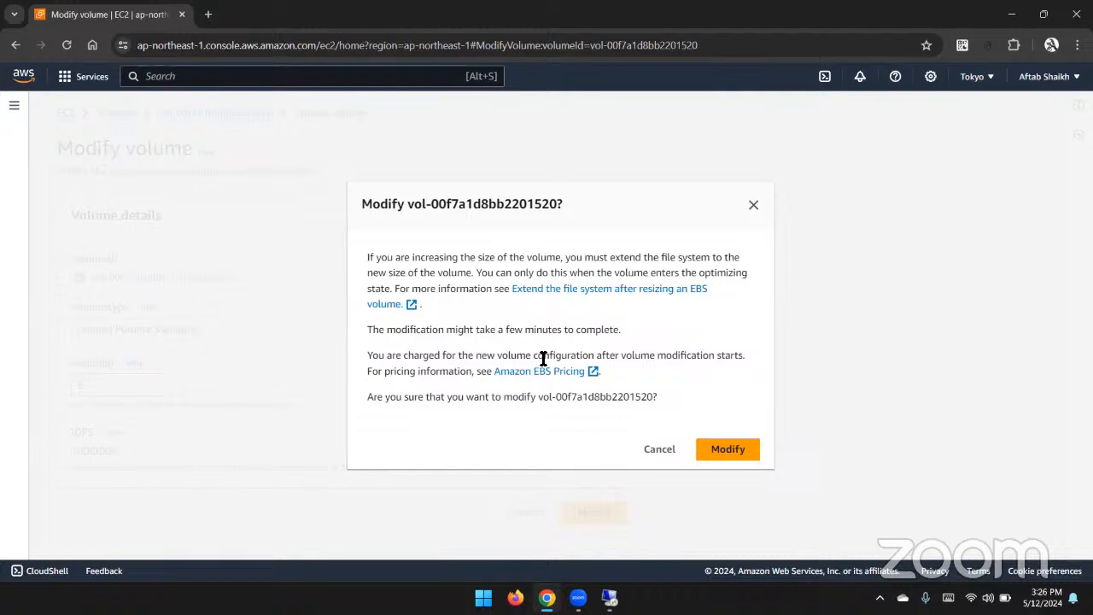
pyautogui.click(730, 453)
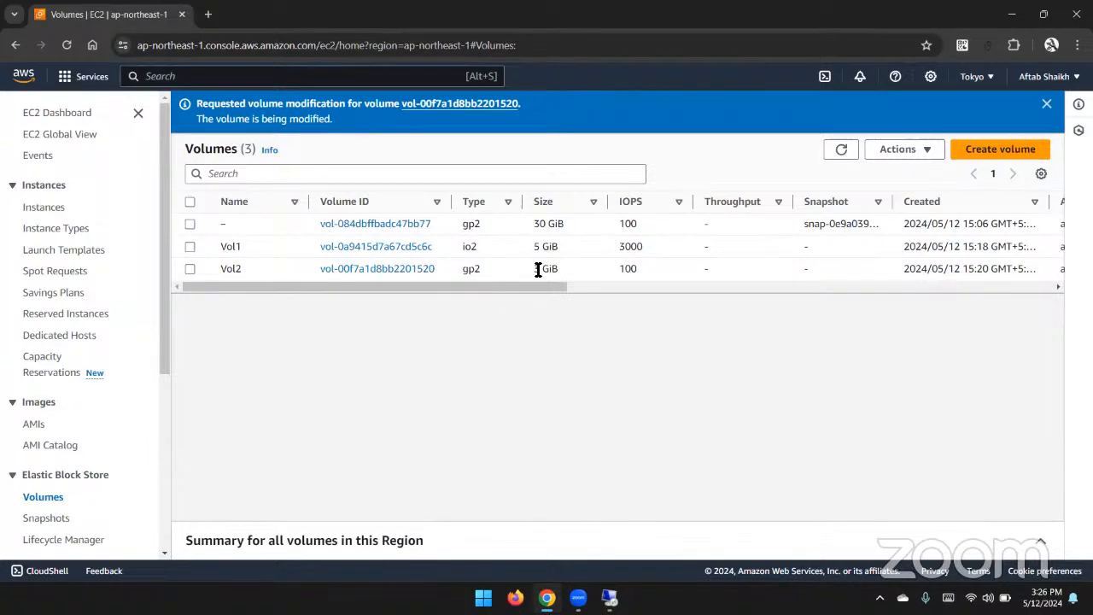
pyautogui.click(537, 269)
pyautogui.click(829, 150)
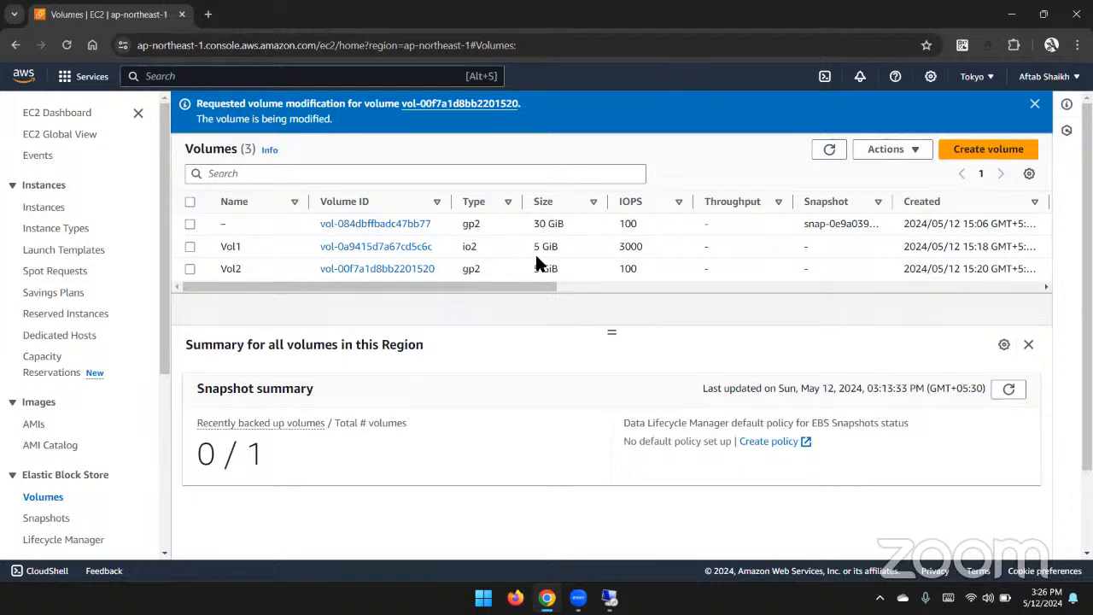
# - Switch to the Remote Desktop session and check Disk 1's space in Disk Management and the Data (Z:) drive's capacity under This PC
pyautogui.click(609, 597)
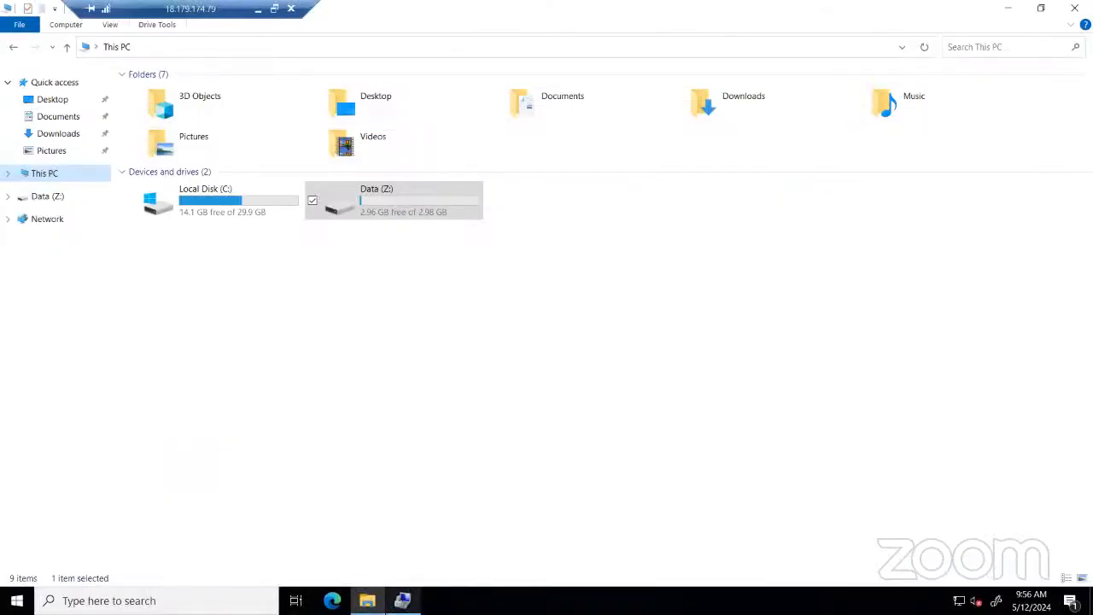
pyautogui.click(403, 600)
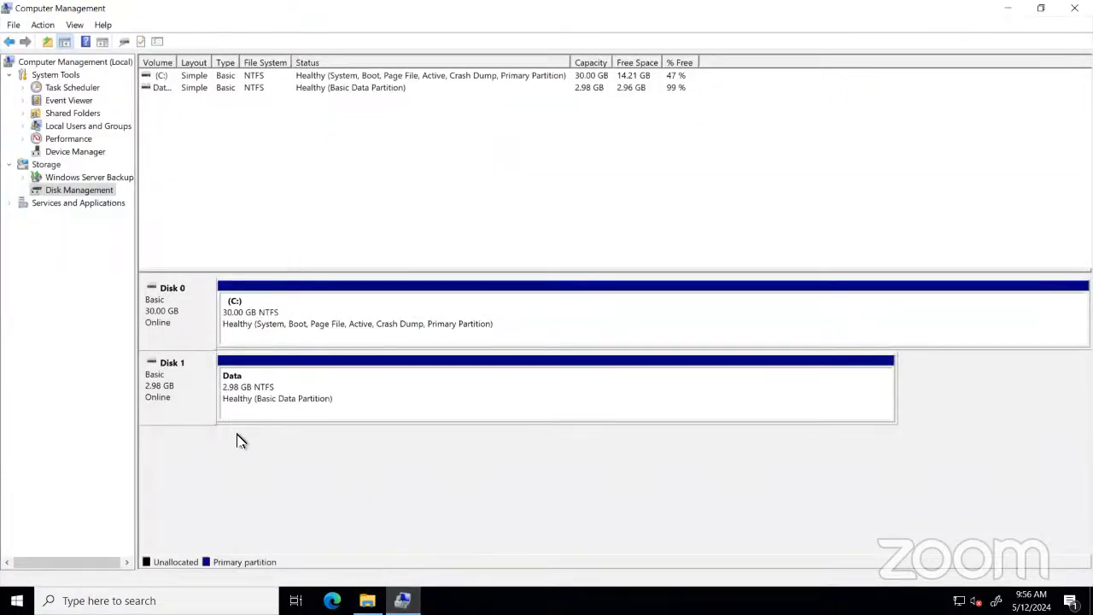
pyautogui.rightClick(189, 388)
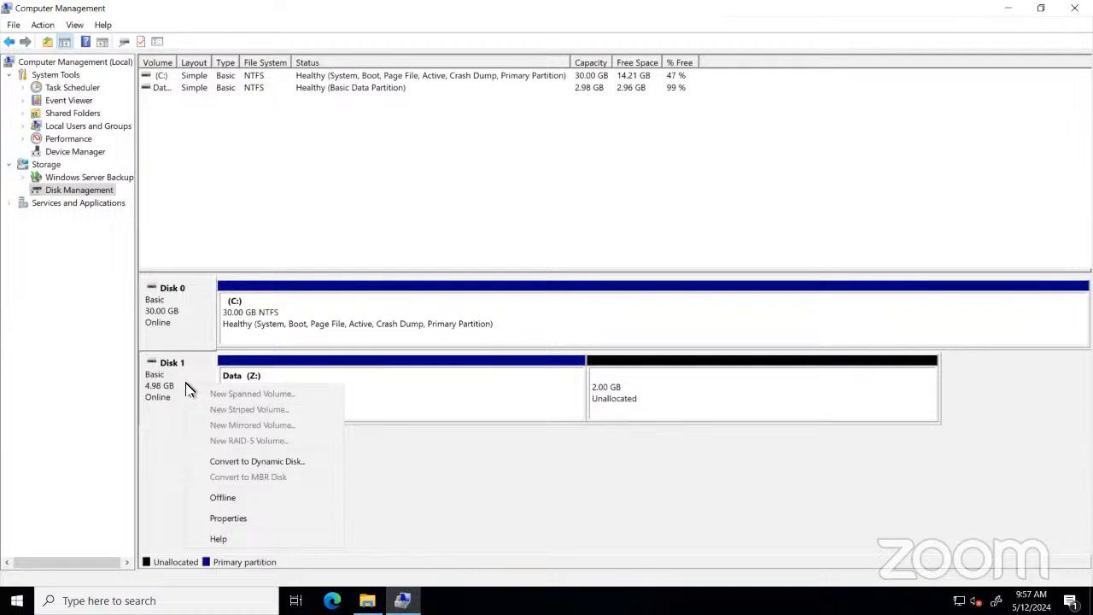
pyautogui.click(521, 484)
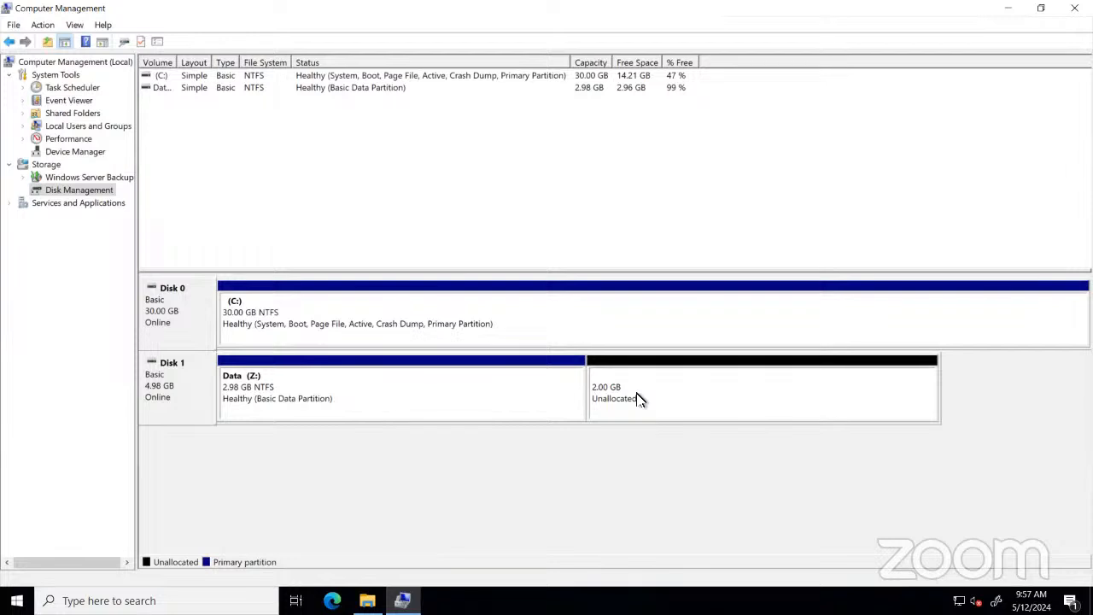
pyautogui.click(367, 600)
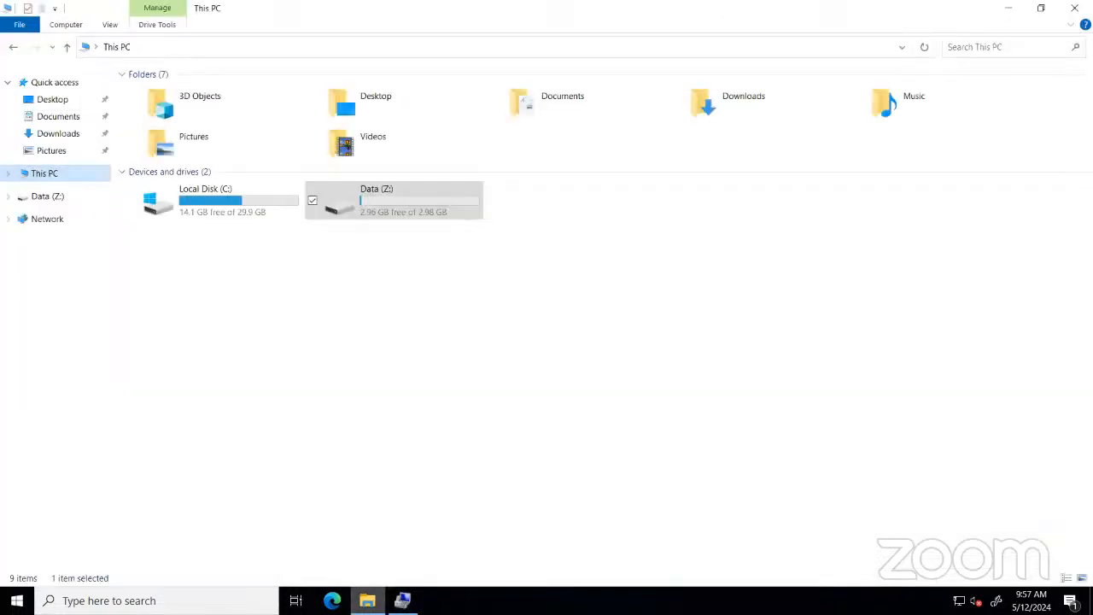
pyautogui.click(377, 380)
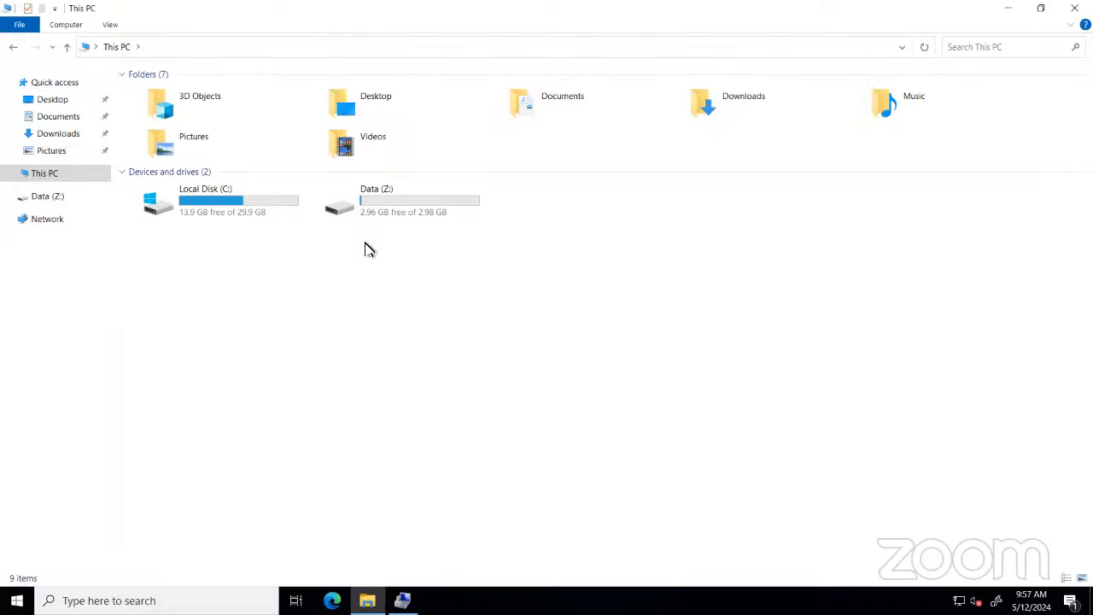
# - Extend the Data (Z:) volume in Disk Management with 2048 MB of unallocated space from Disk 1
pyautogui.hotkey('alt', 'Tab')
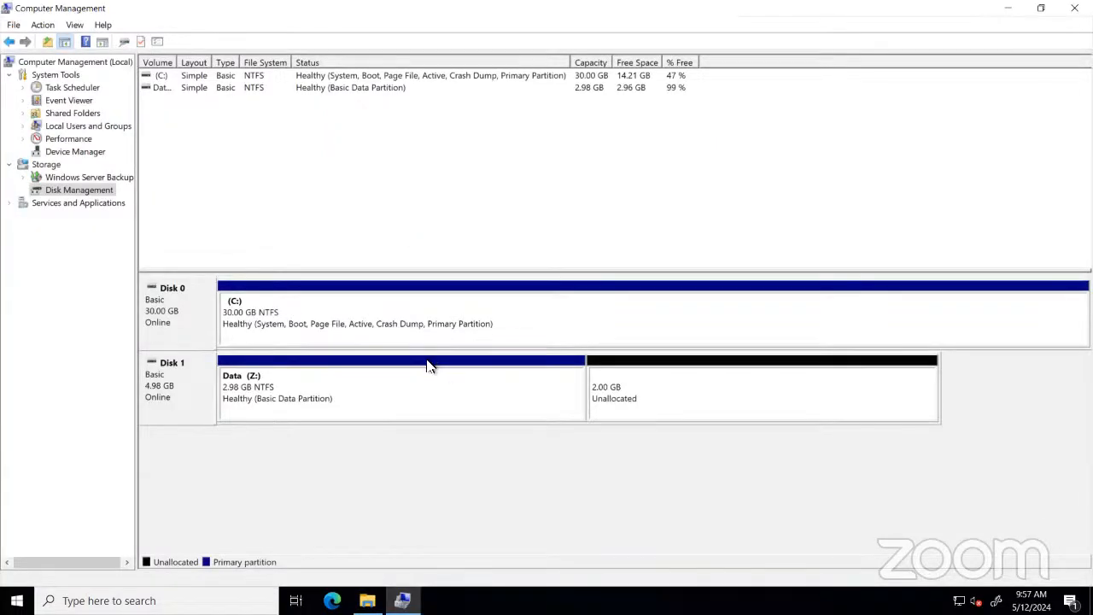
pyautogui.rightClick(429, 365)
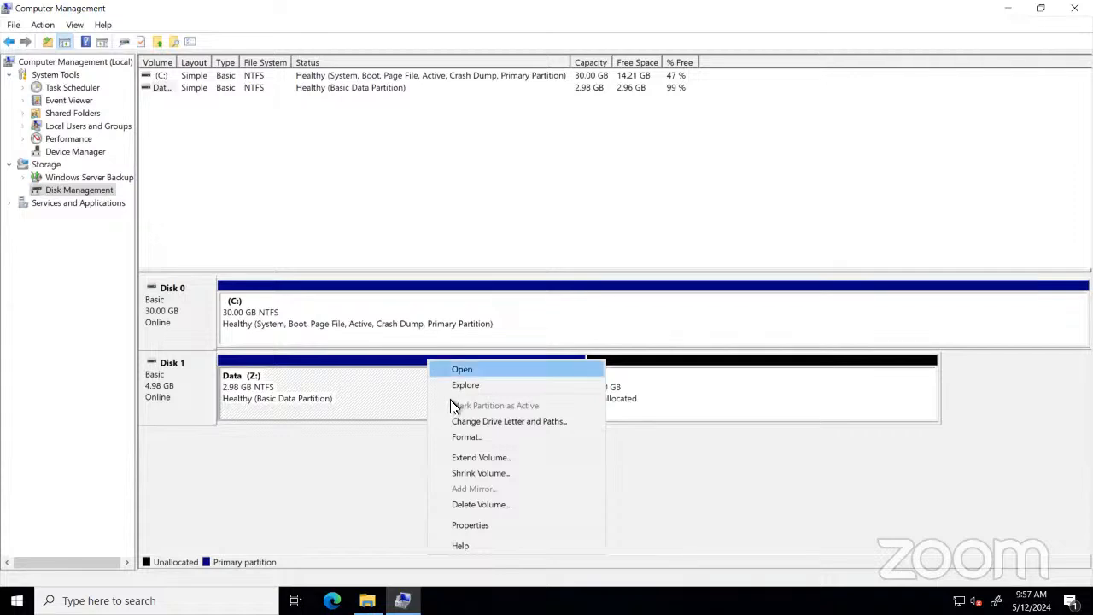
pyautogui.click(517, 461)
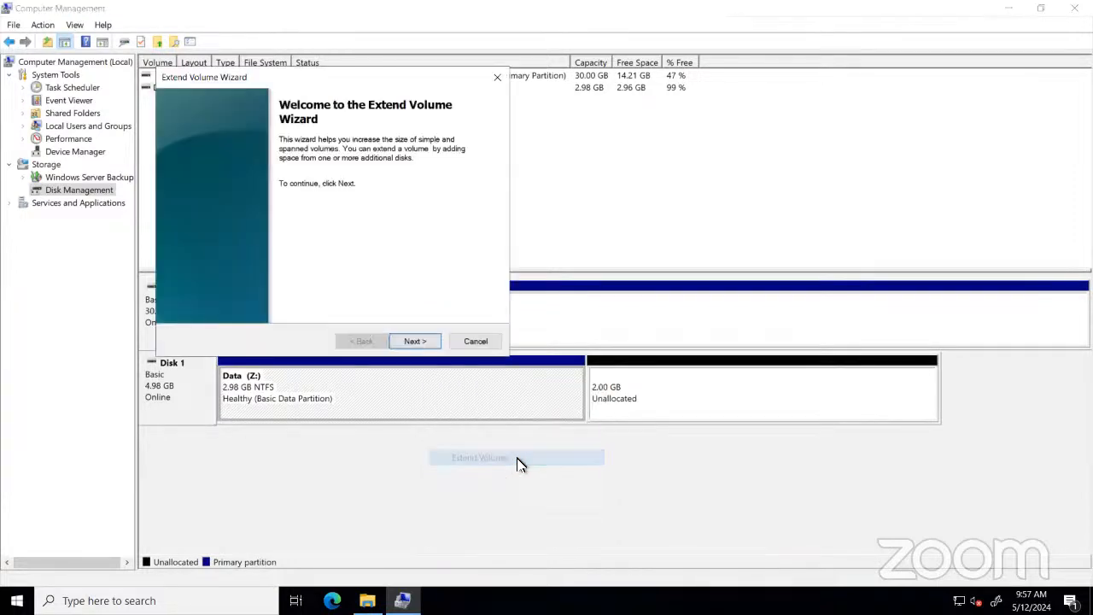
pyautogui.click(415, 343)
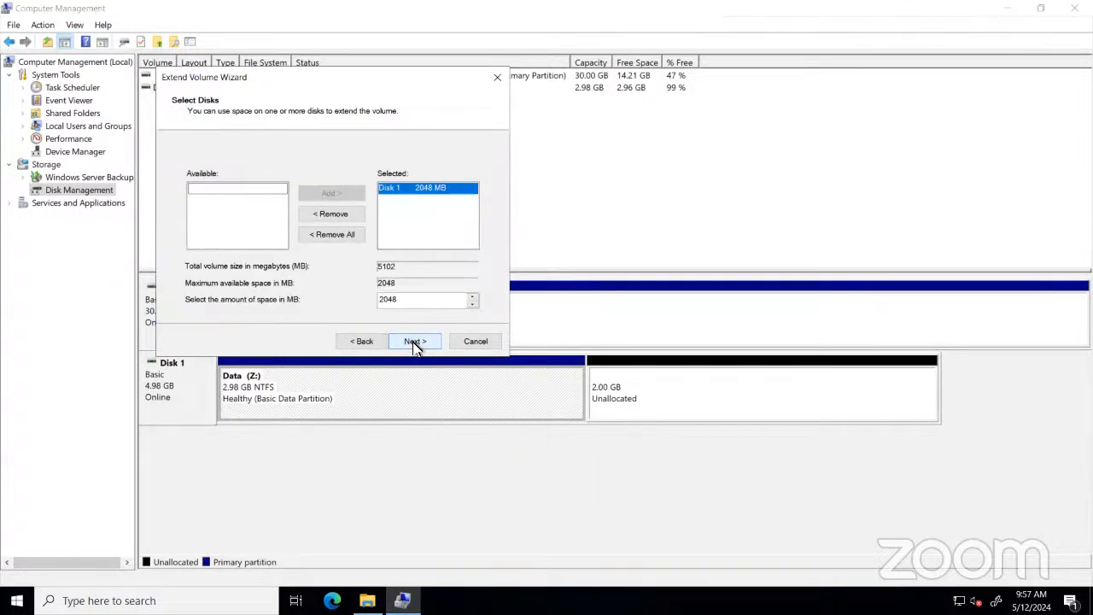
pyautogui.doubleClick(424, 190)
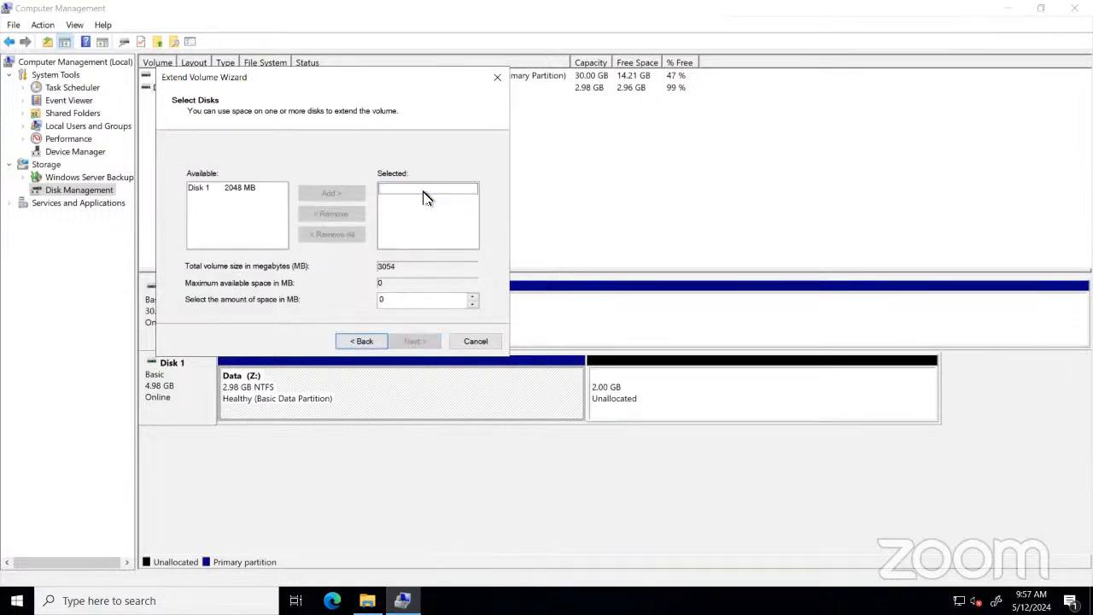
pyautogui.doubleClick(249, 190)
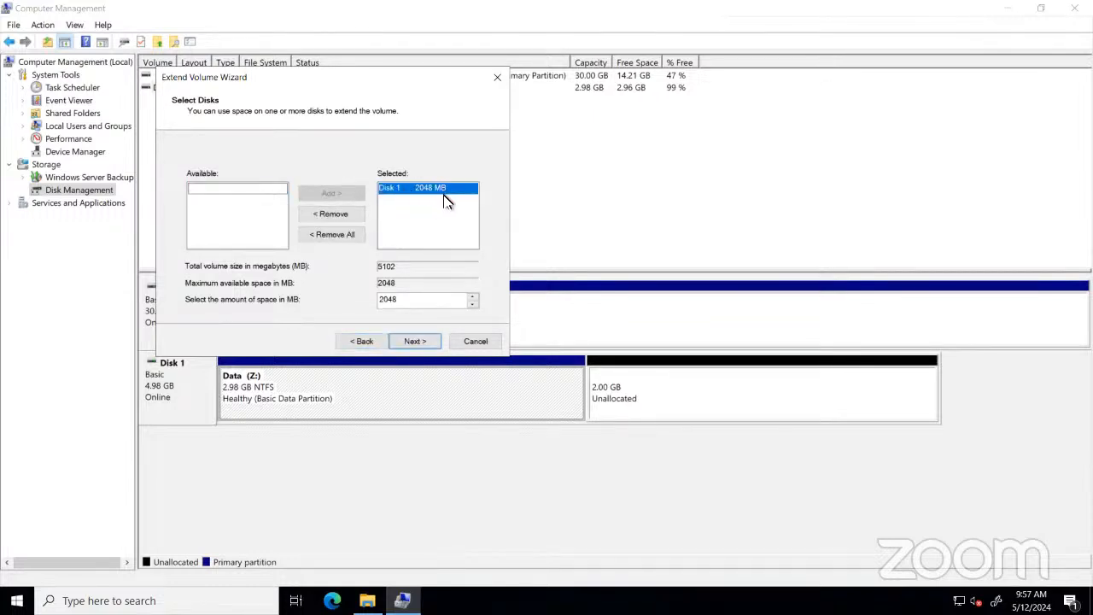
pyautogui.click(418, 341)
pyautogui.click(420, 345)
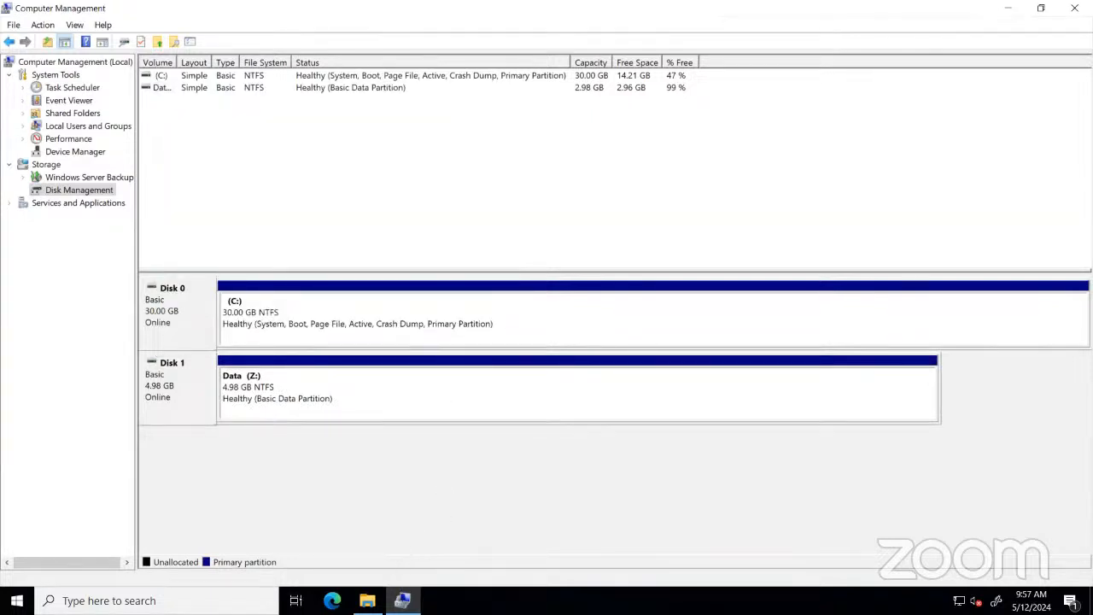
# - Check the Data (Z:) drive's capacity in File Explorer, read file1's enlarged text and close the document
pyautogui.click(367, 600)
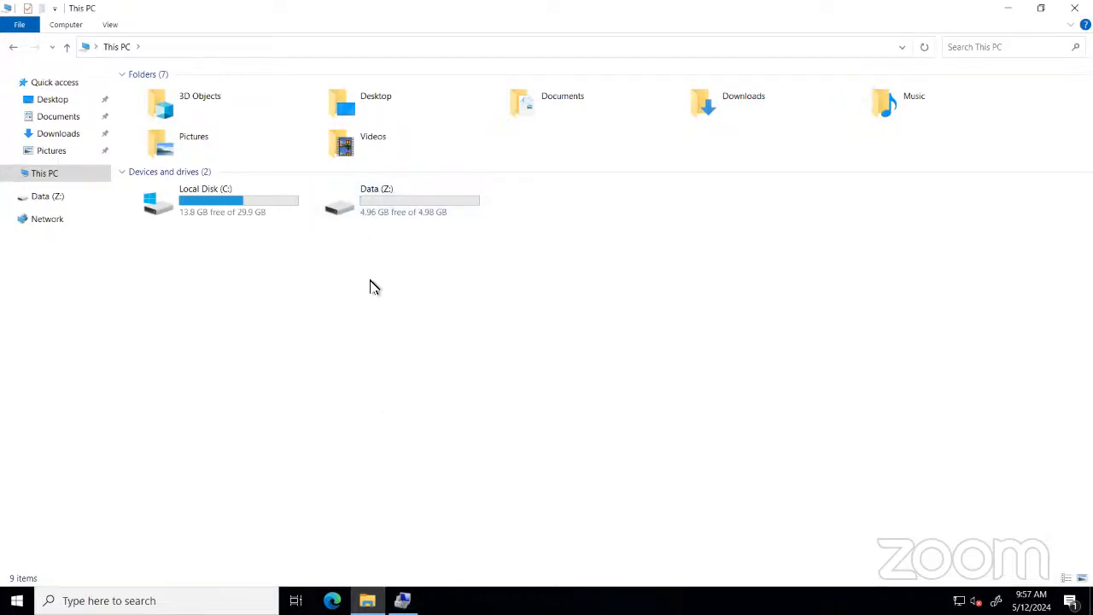
pyautogui.doubleClick(418, 203)
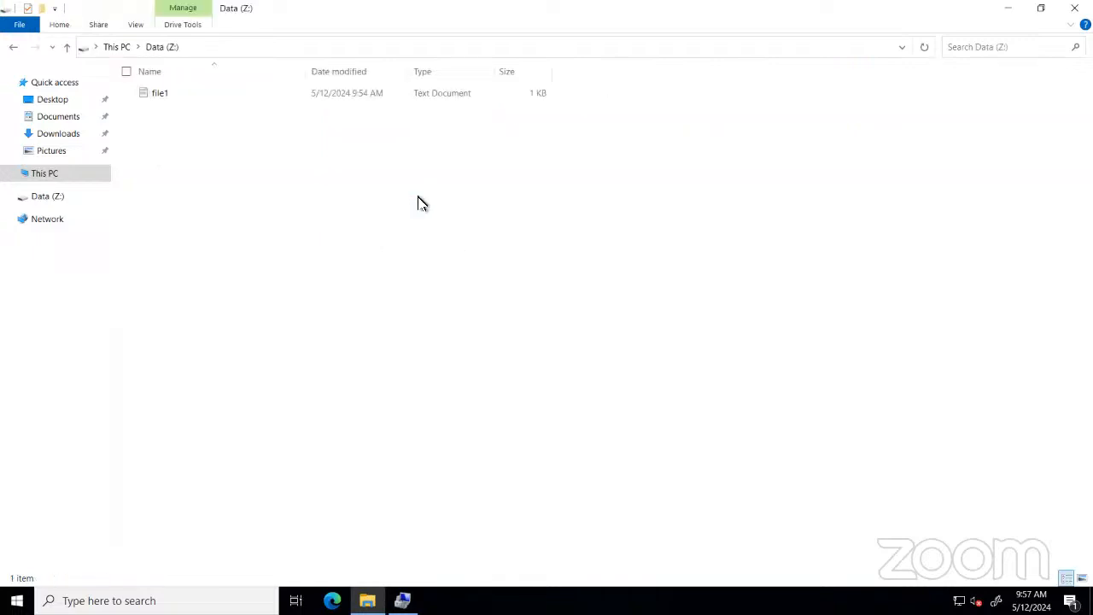
pyautogui.doubleClick(338, 97)
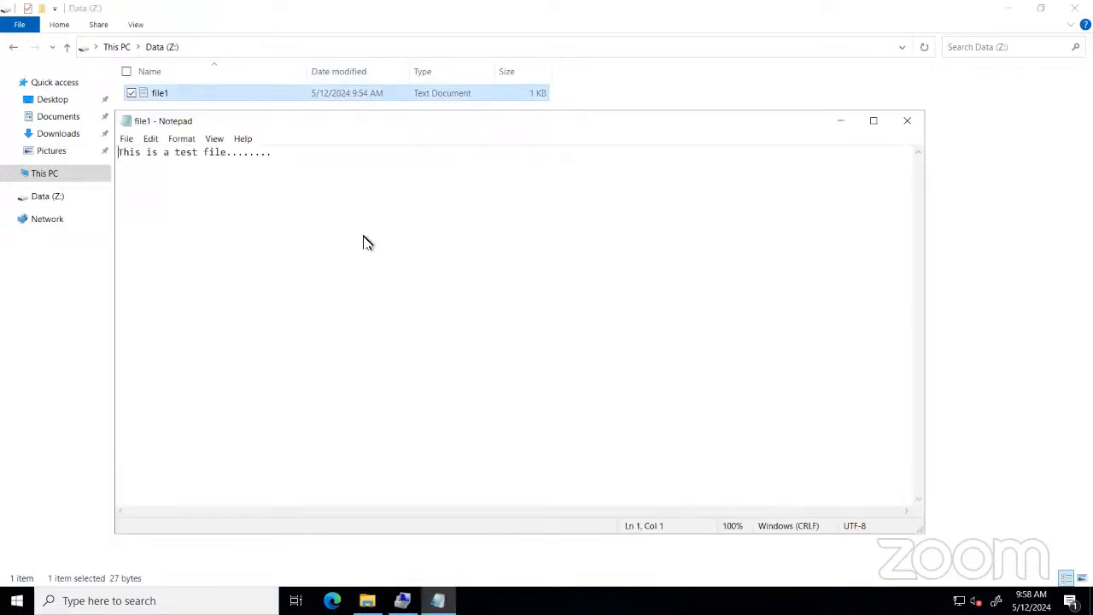
pyautogui.keyDown('ctrl'); pyautogui.scroll(17, 351, 311); pyautogui.keyUp('ctrl')
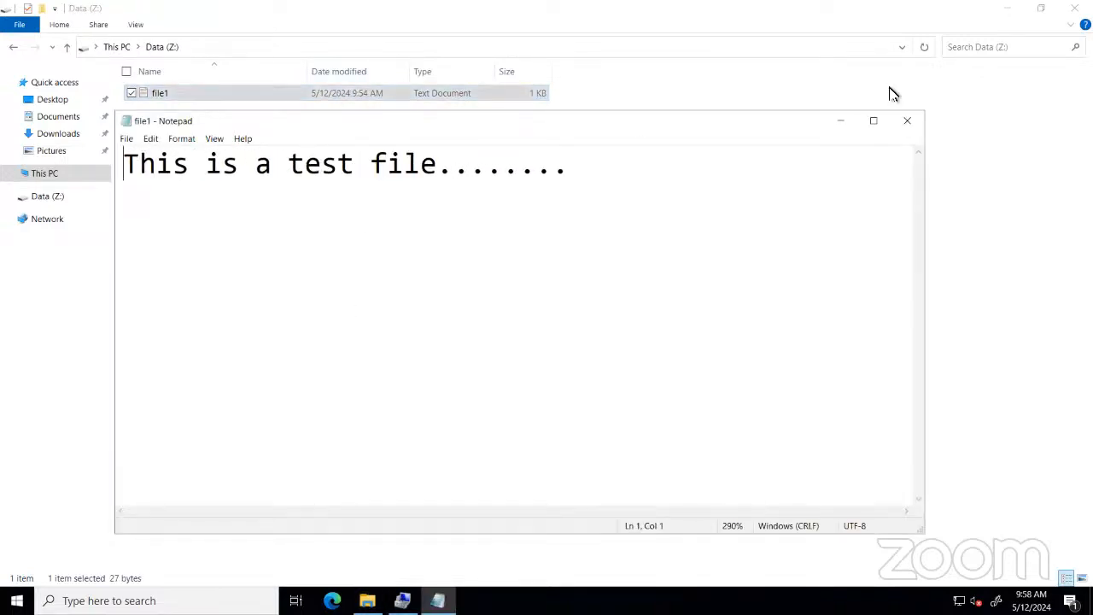
pyautogui.click(907, 120)
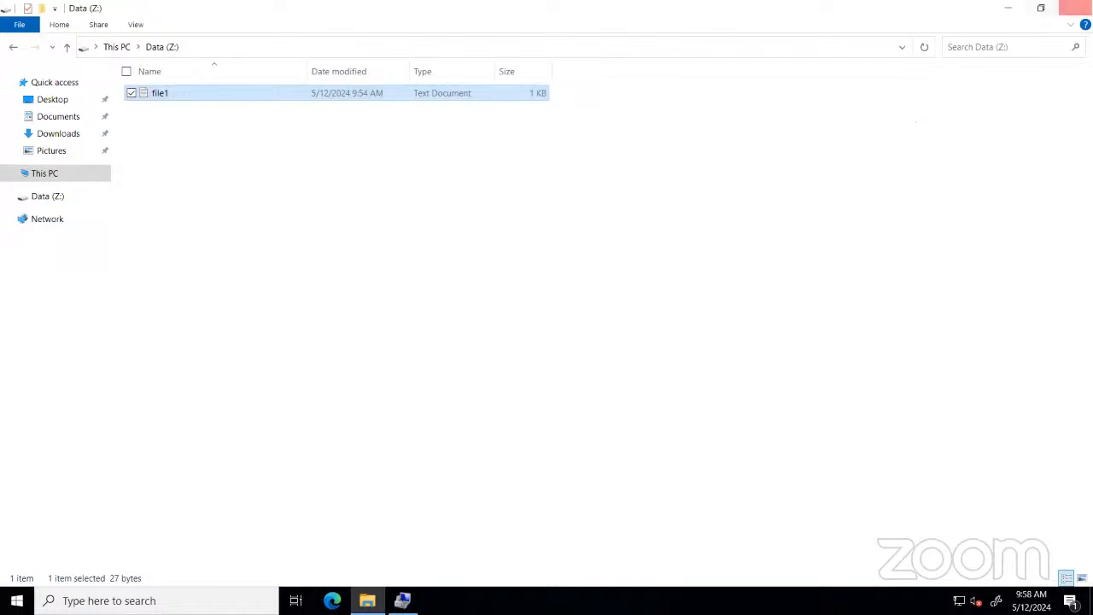
# - Close File Explorer and minimize the Remote Desktop session to return to the AWS console's volumes list
pyautogui.click(1073, 7)
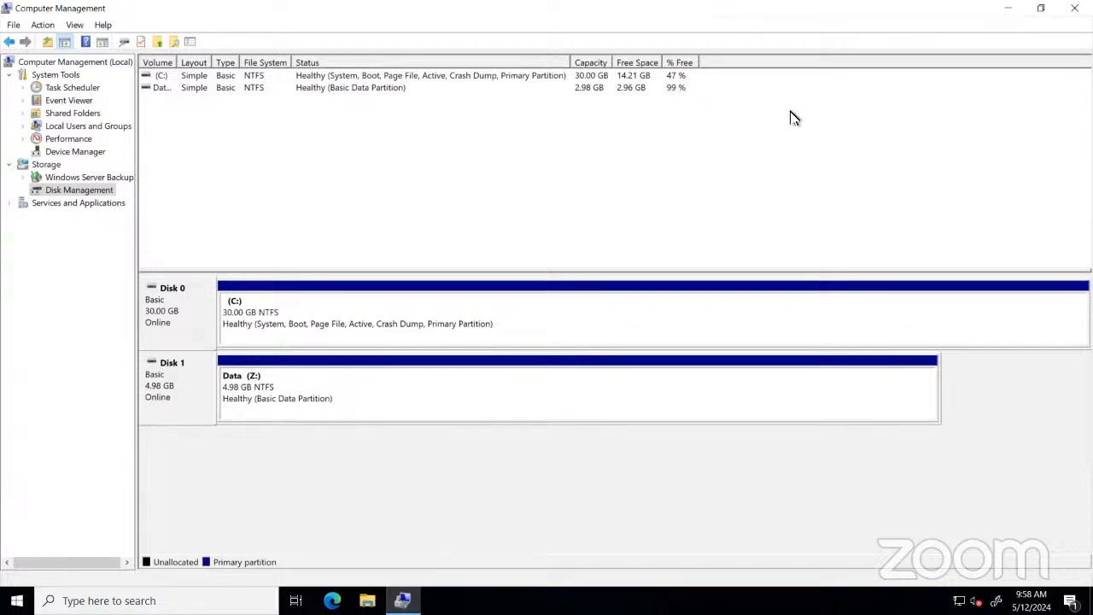
pyautogui.moveTo(256, 2)
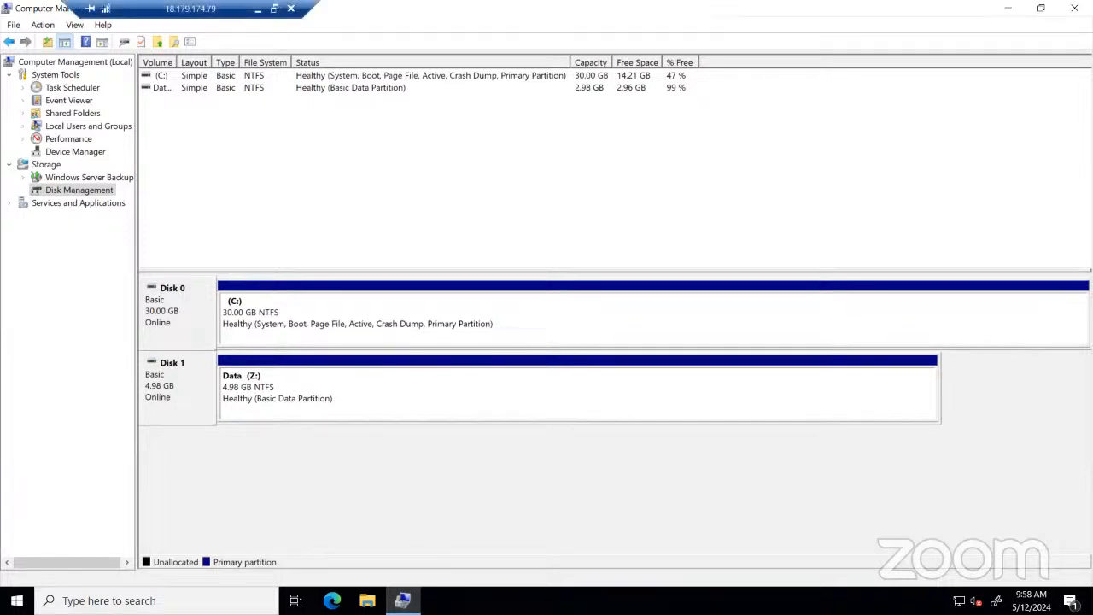
pyautogui.click(256, 10)
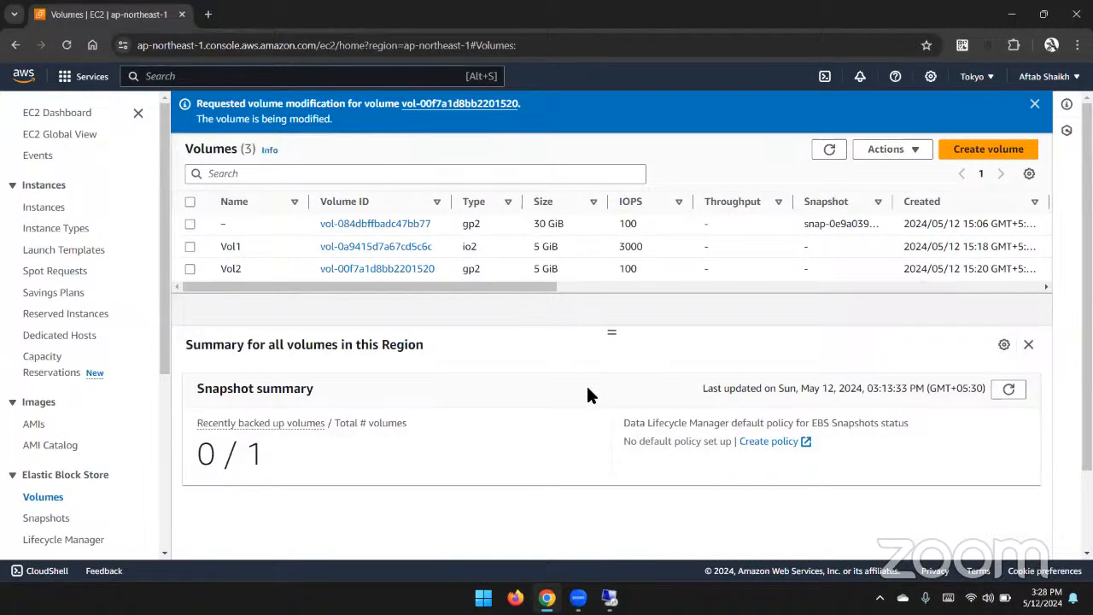